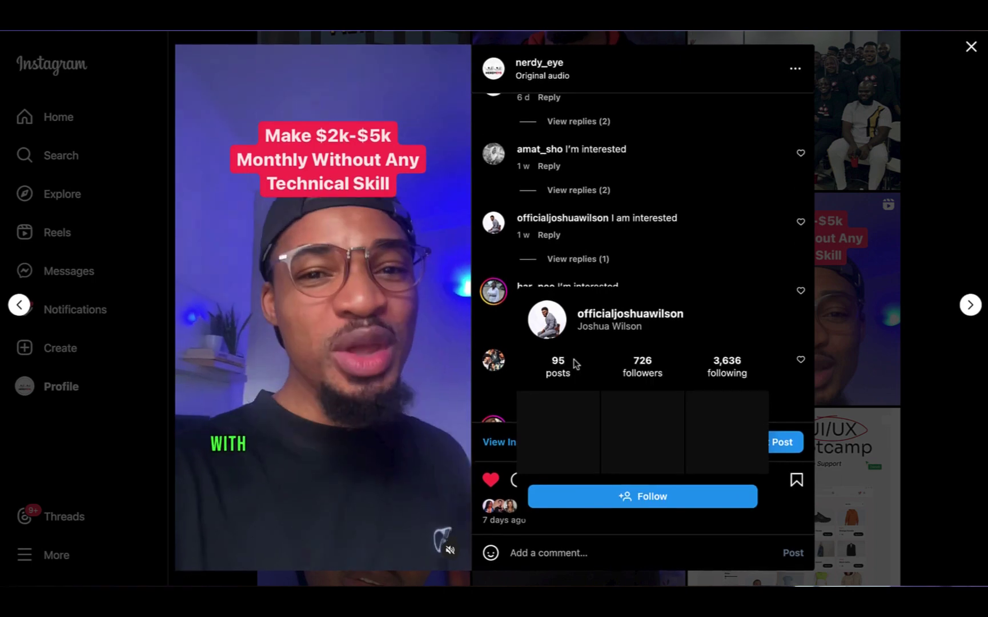
pyautogui.scroll(-5, 700, 278)
pyautogui.scroll(-6, 700, 279)
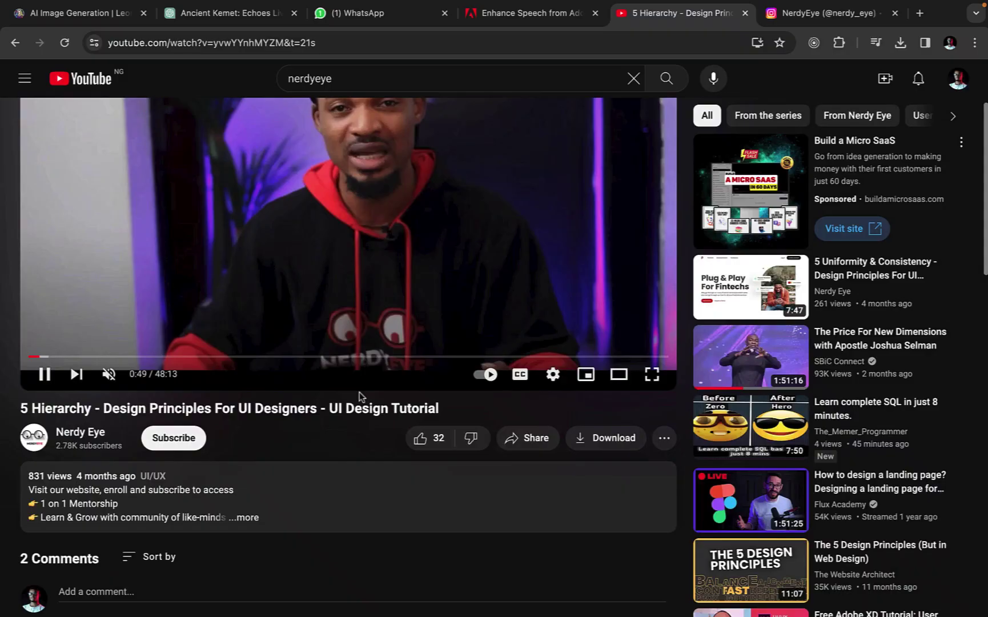
# Subscribe to the Nerdy Eye channel with all notifications turned on and like its hierarchy design tutorial video
pyautogui.scroll(-3, 359, 392)
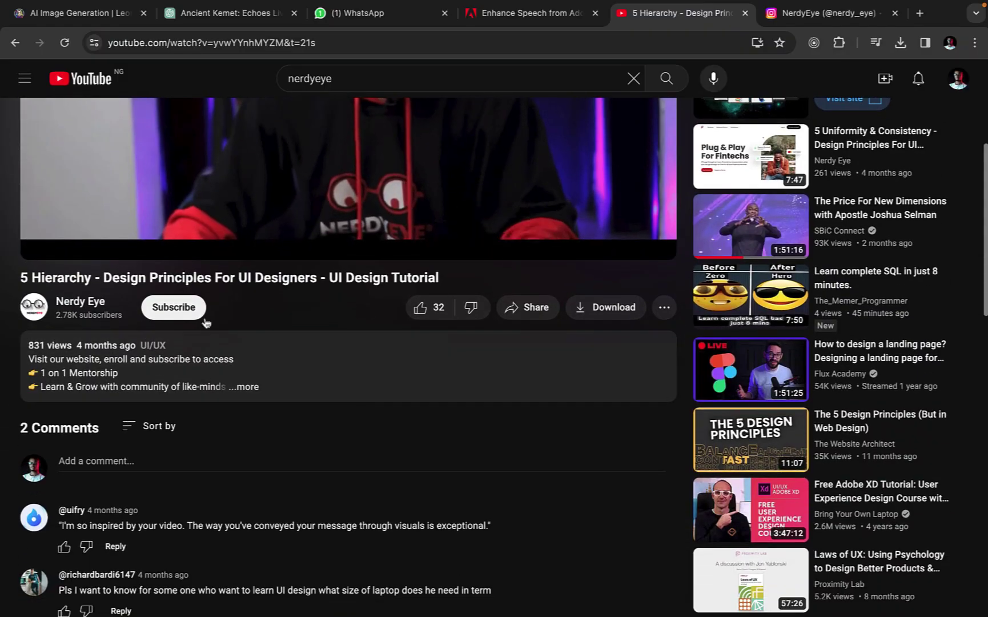
pyautogui.click(160, 314)
pyautogui.click(159, 313)
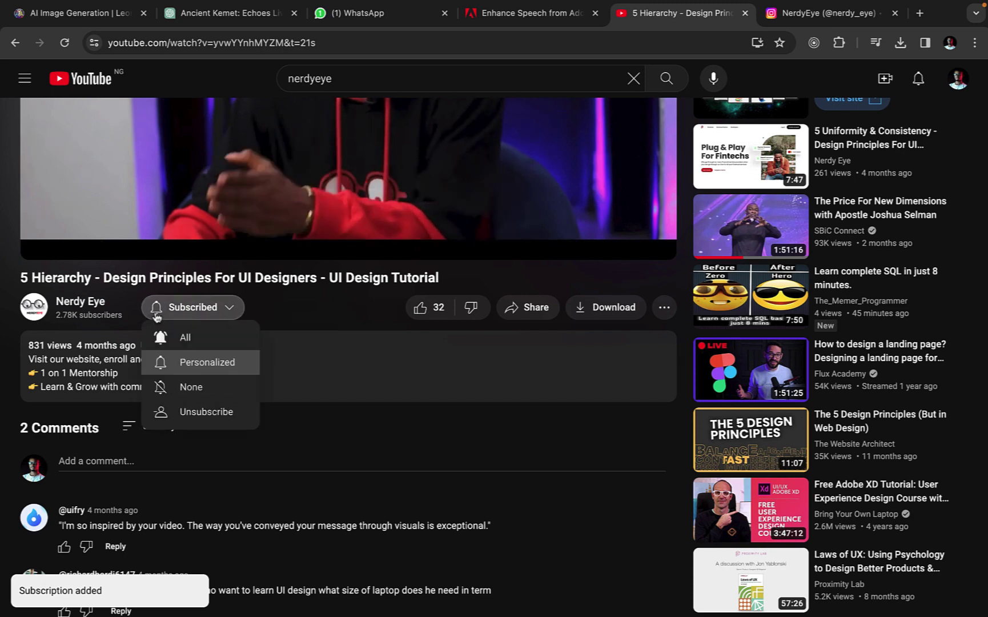
pyautogui.click(184, 338)
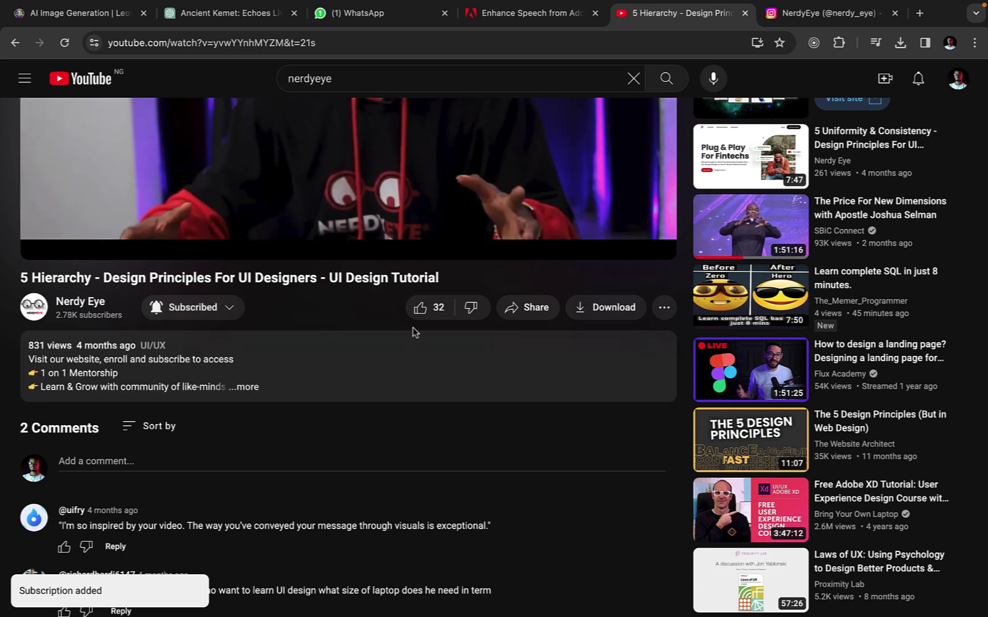
pyautogui.click(421, 309)
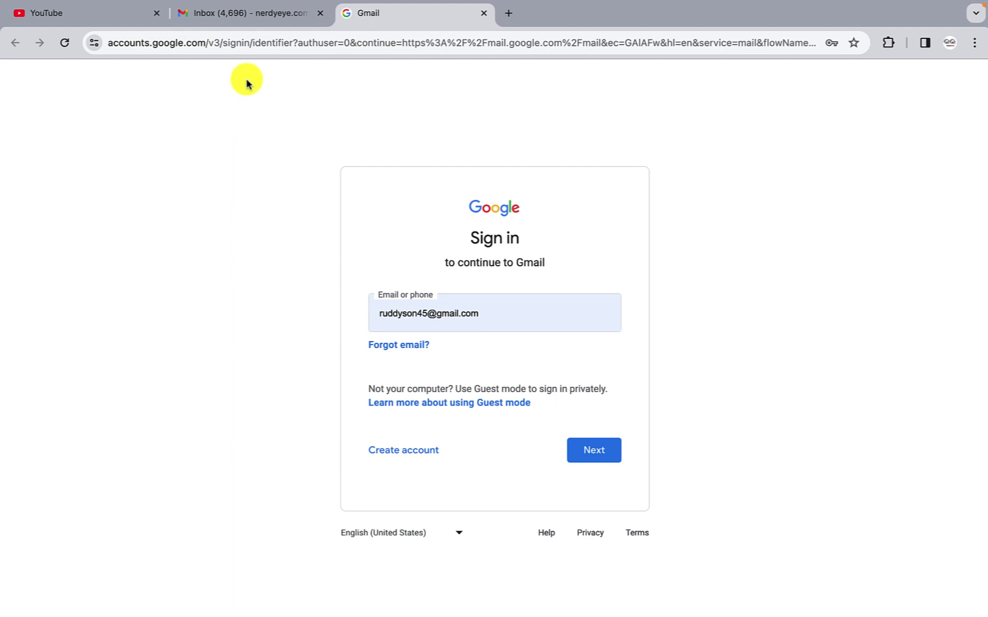
# Open the sign-up form for a new personal-use Google account starting from the Gmail inbox's account options, and close it
pyautogui.click(246, 19)
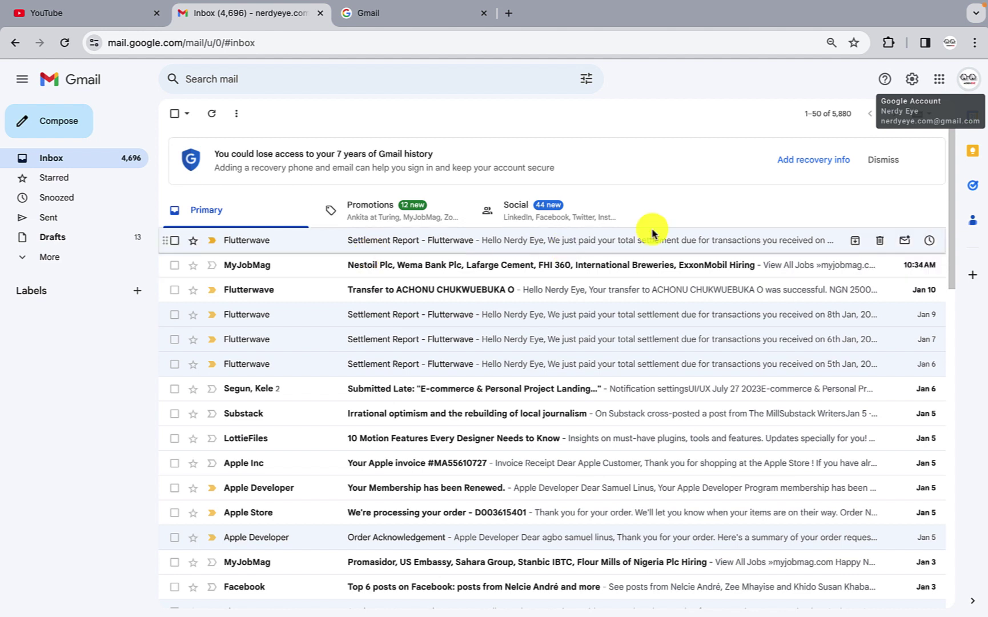
pyautogui.click(970, 79)
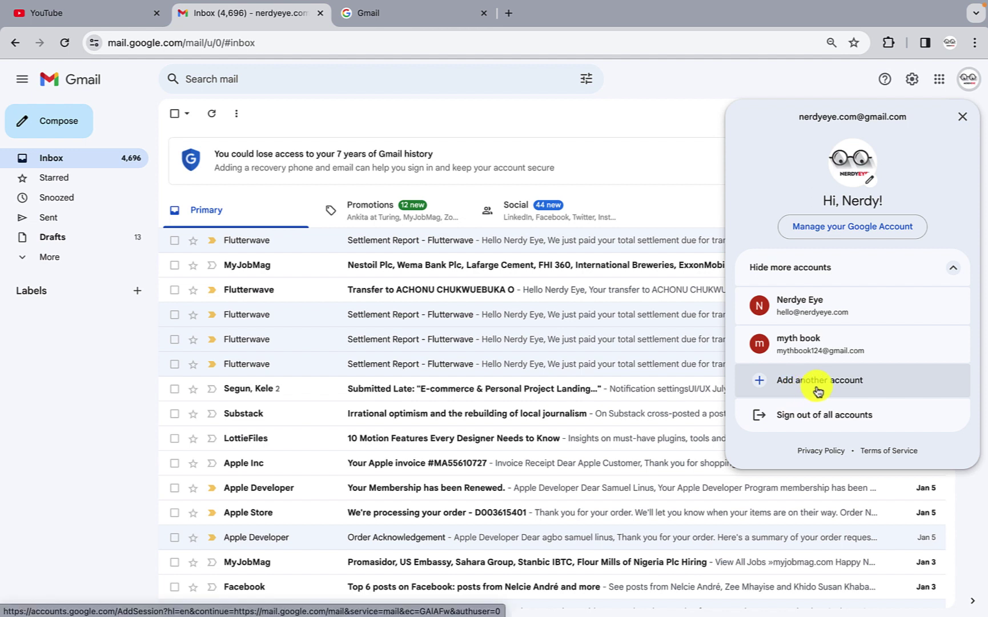
pyautogui.click(818, 392)
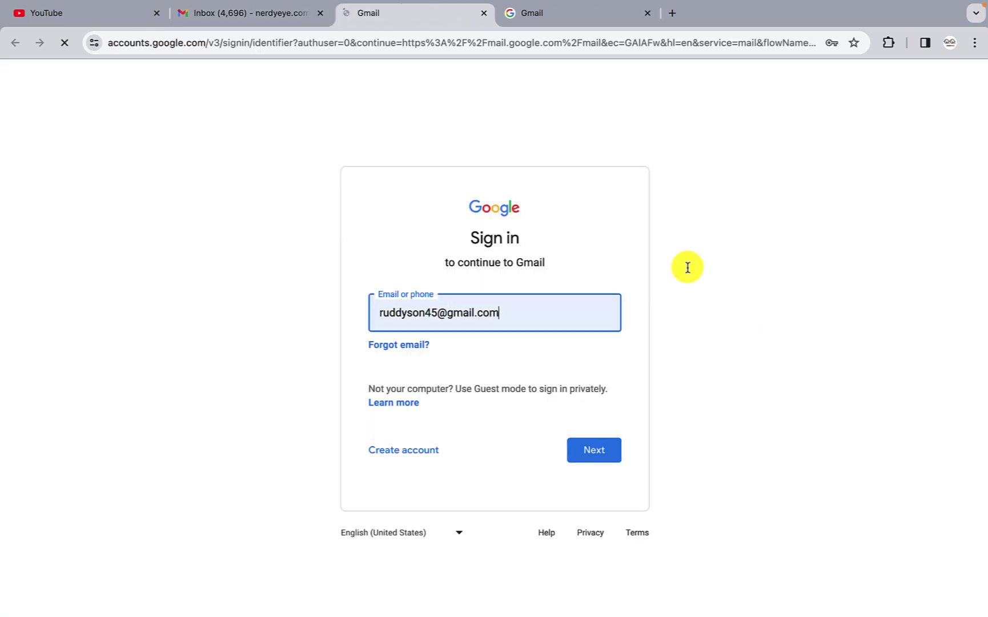
pyautogui.click(647, 14)
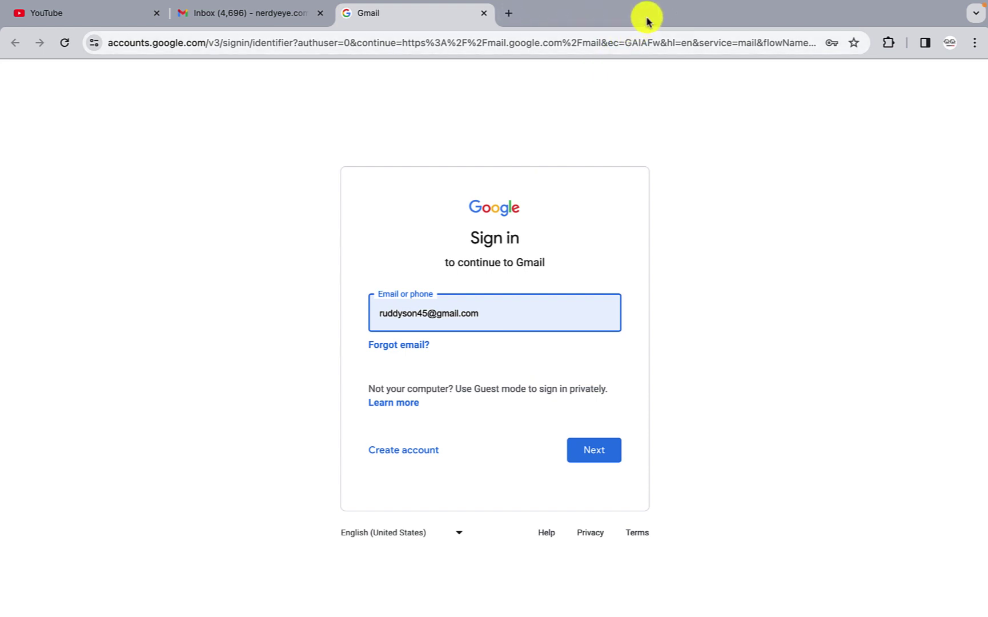
pyautogui.click(410, 461)
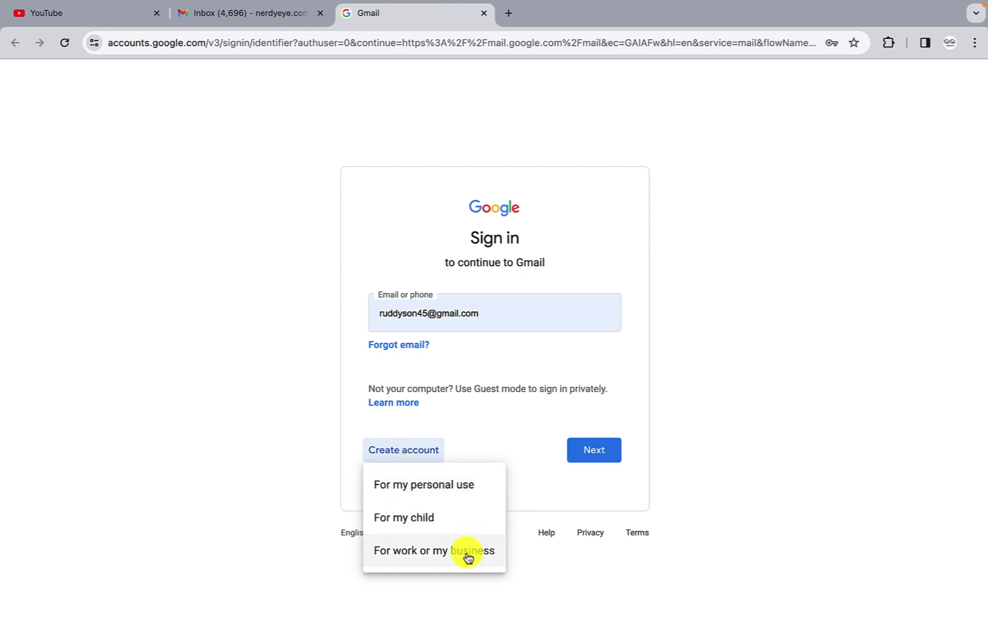
pyautogui.click(459, 493)
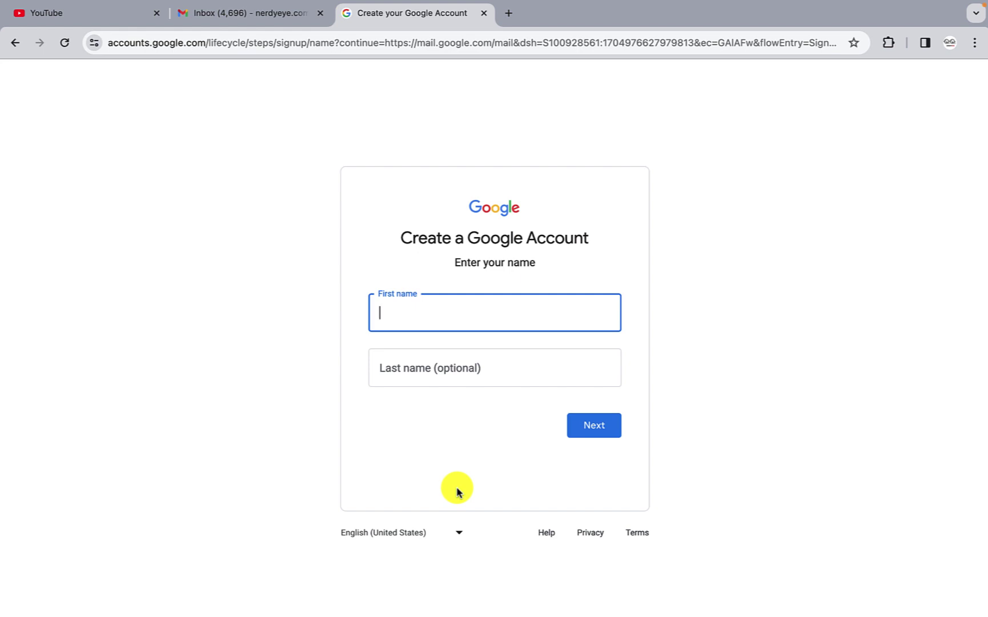
pyautogui.click(481, 15)
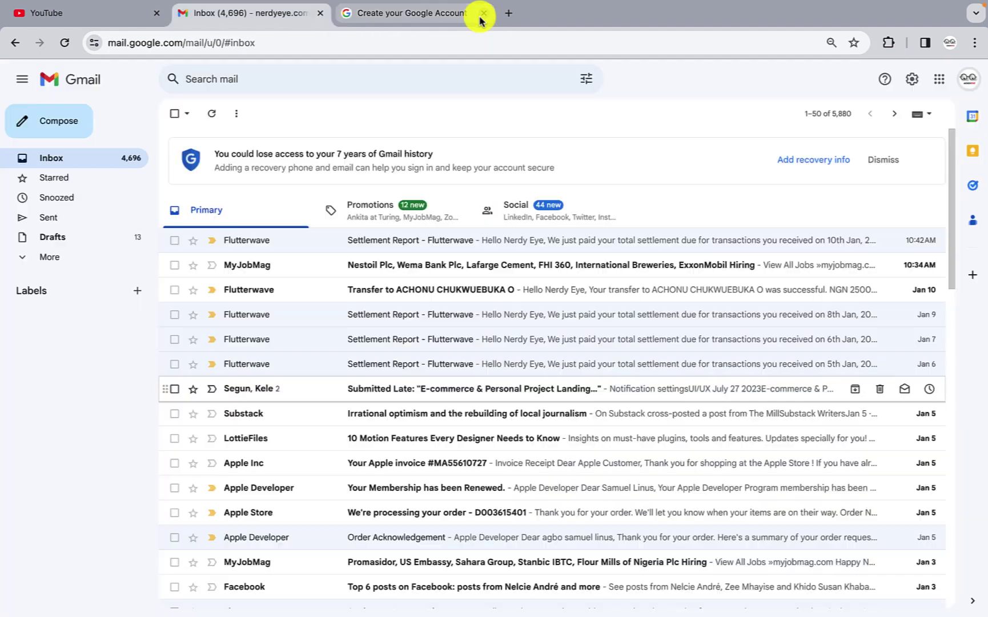
# Switch to YouTube and check which Google accounts and channels are available for switching
pyautogui.click(109, 16)
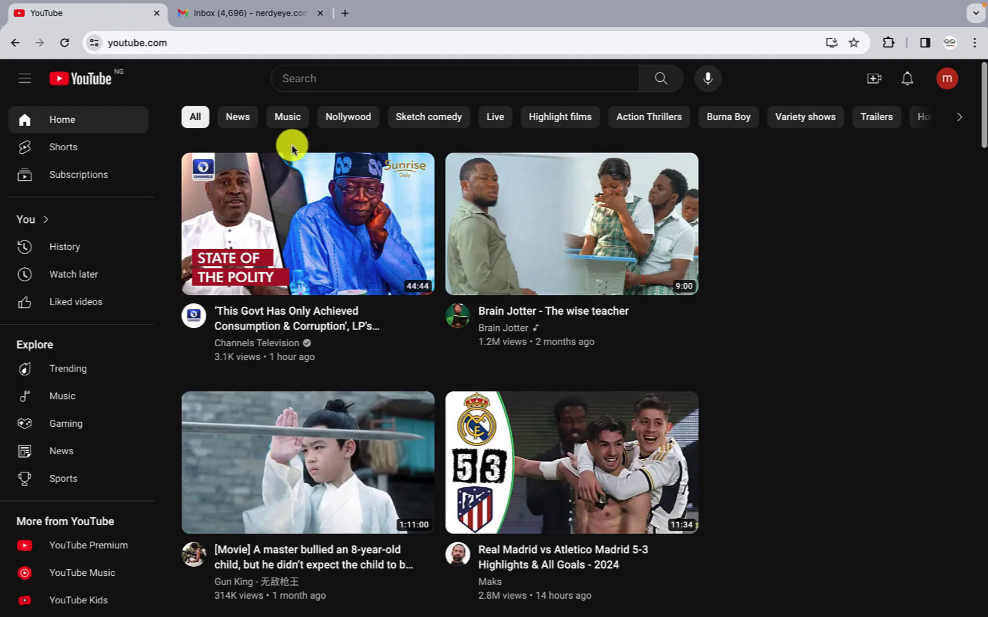
pyautogui.moveTo(430, 357)
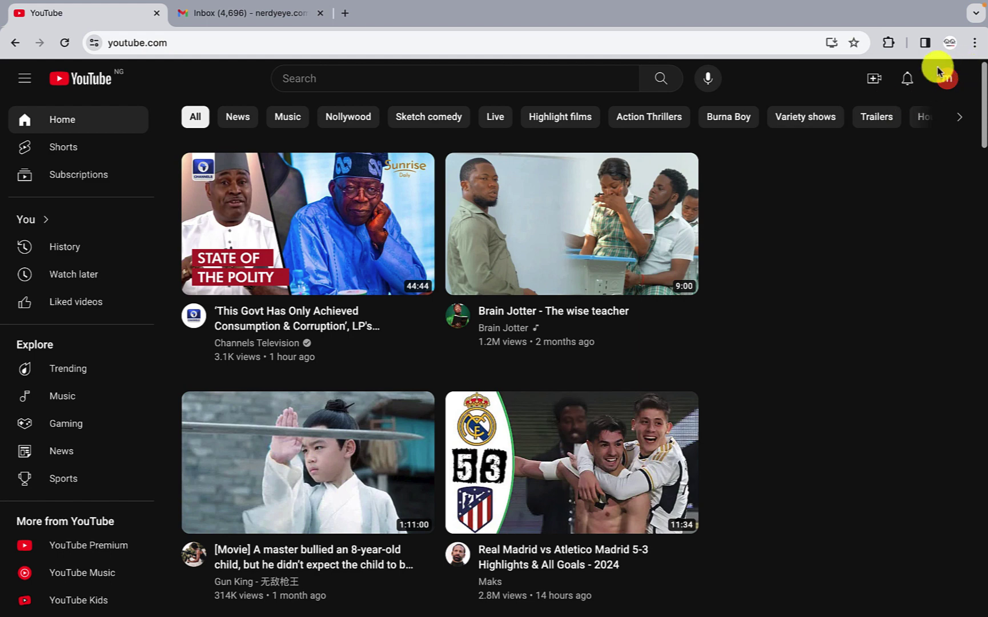
pyautogui.click(949, 81)
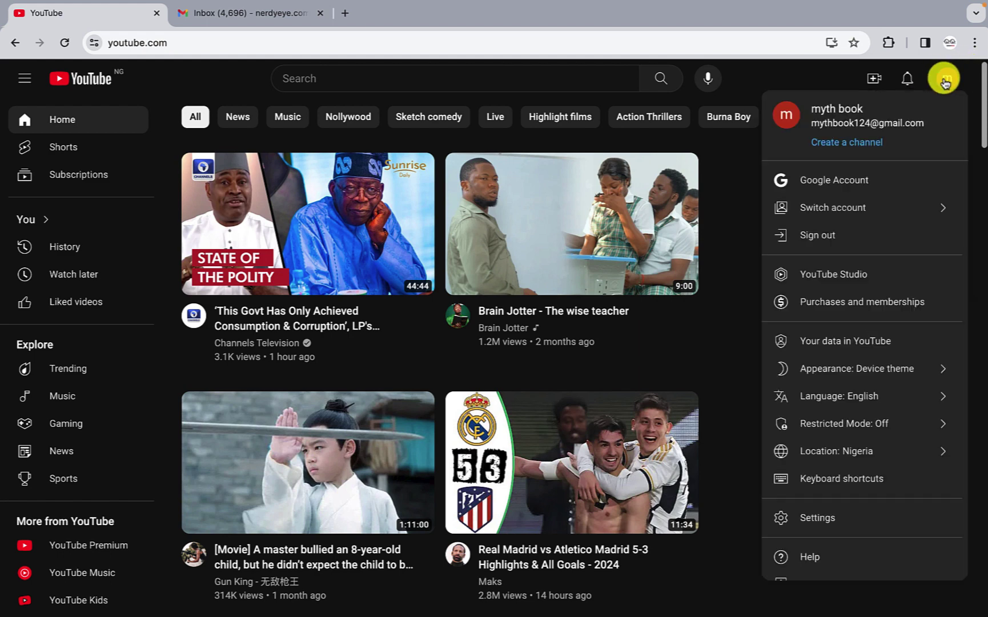
pyautogui.click(837, 207)
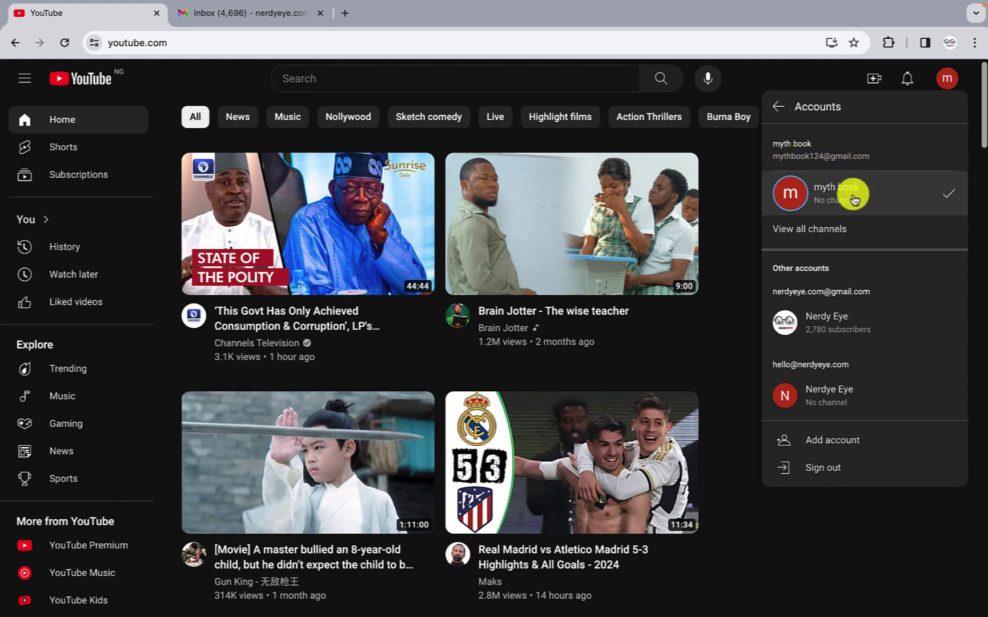
pyautogui.click(741, 217)
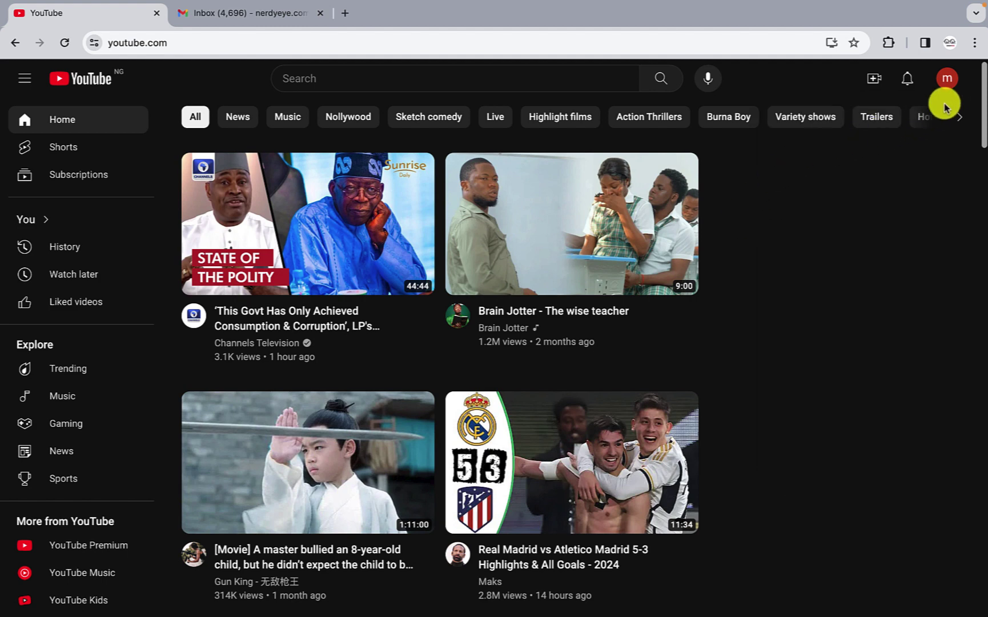
# Start creating a YouTube channel for the signed-in account and set its name to Myth & Stories
pyautogui.click(946, 80)
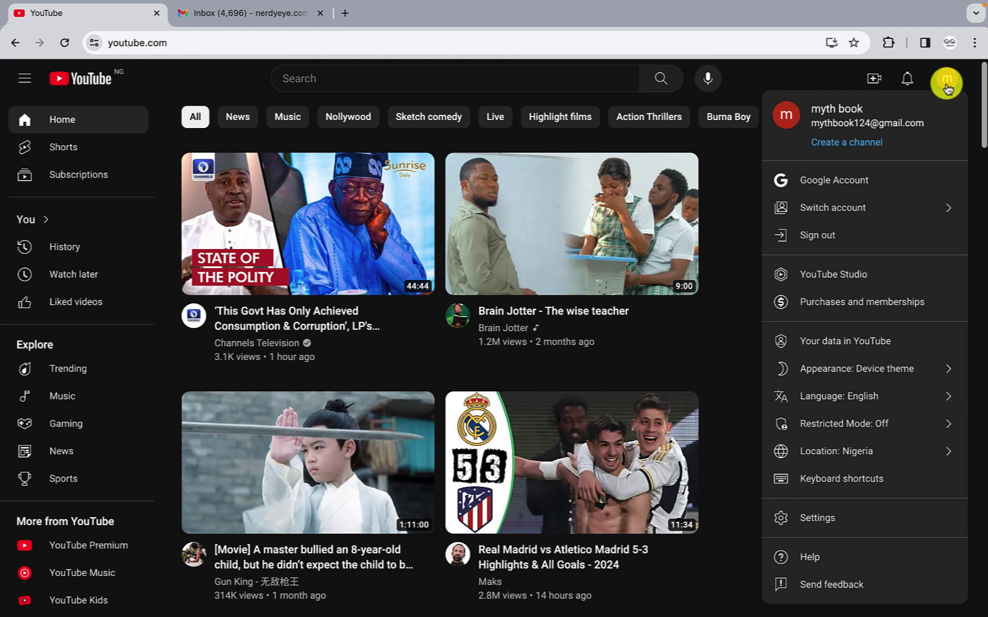
pyautogui.click(839, 147)
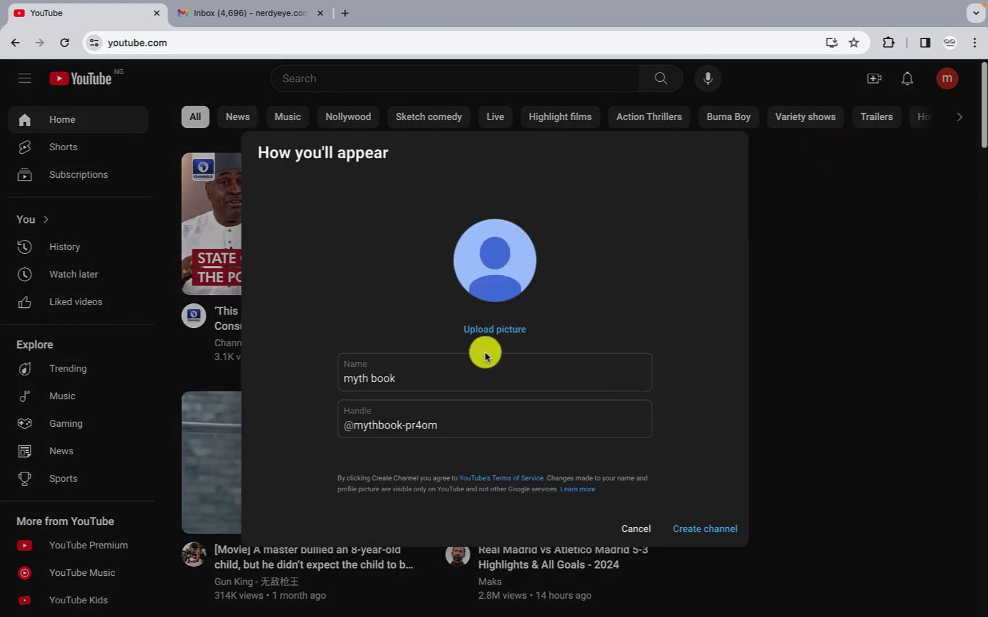
pyautogui.click(435, 370)
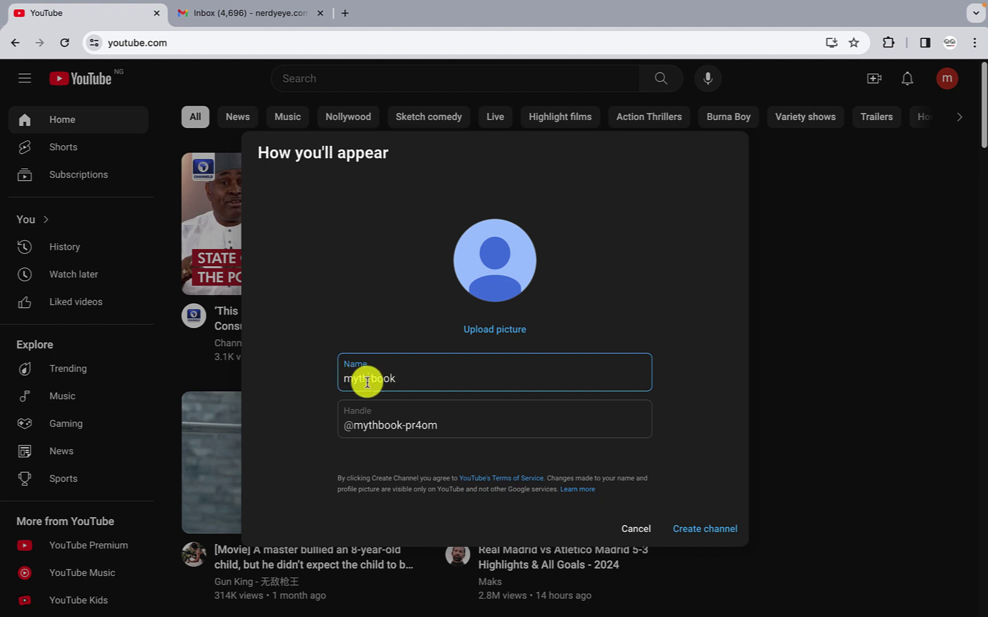
pyautogui.doubleClick(386, 381)
pyautogui.doubleClick(387, 382)
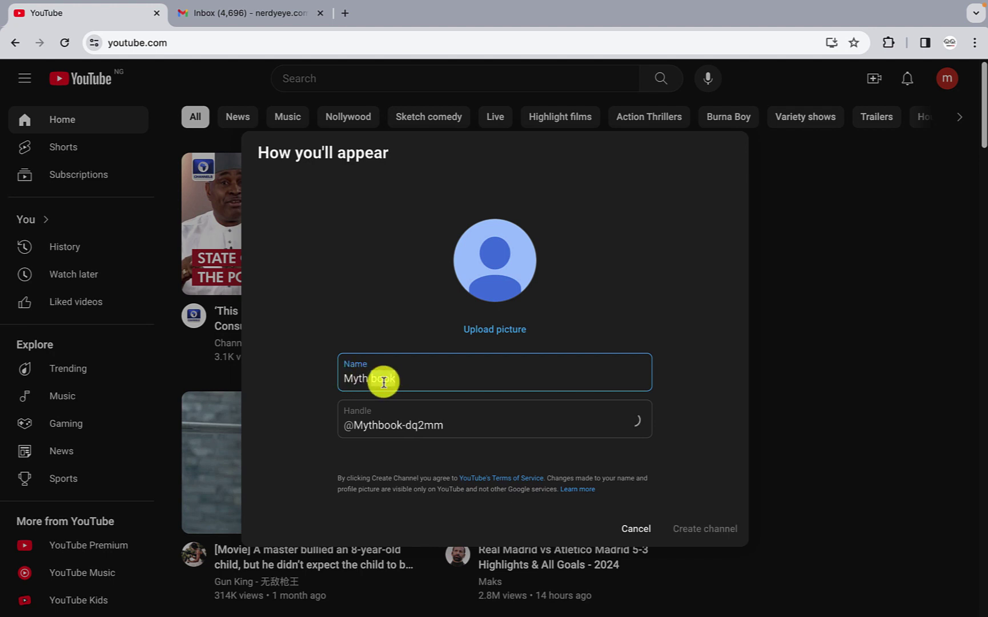
pyautogui.click(375, 379)
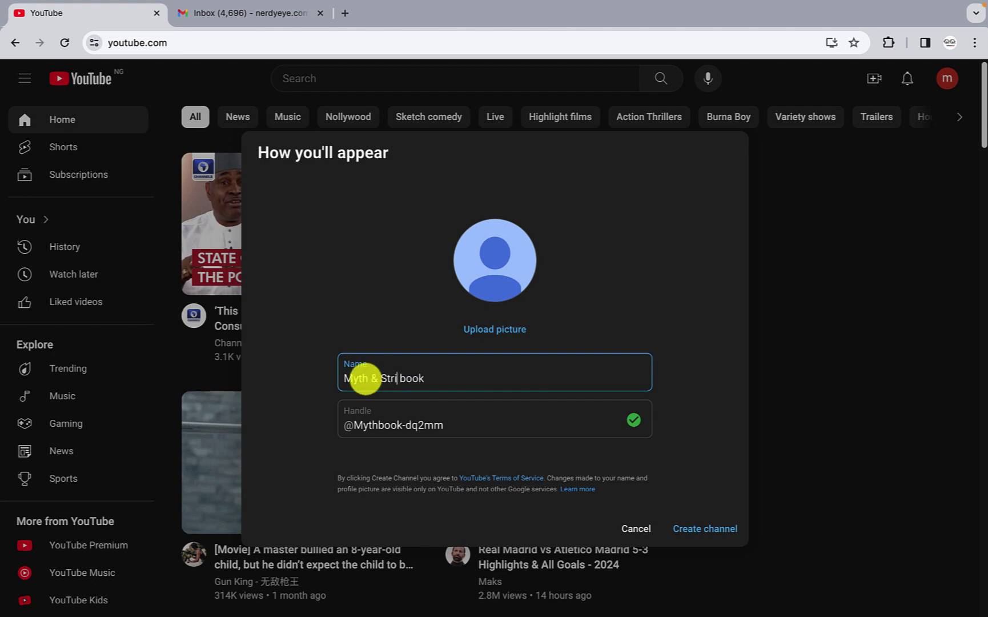
pyautogui.hotkey('shift', 'End')
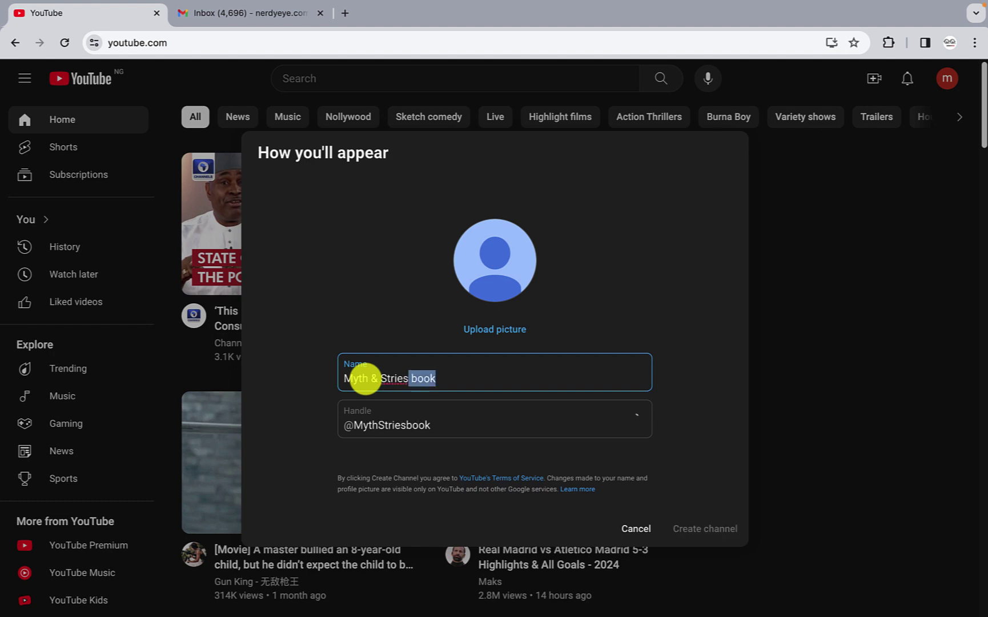
pyautogui.press('BackSpace')
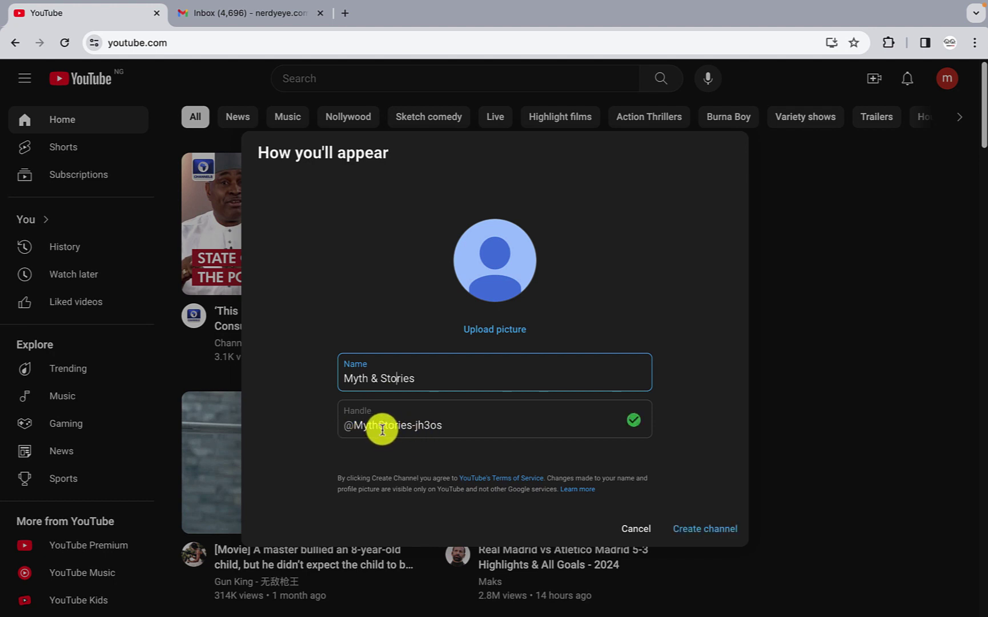
pyautogui.click(458, 425)
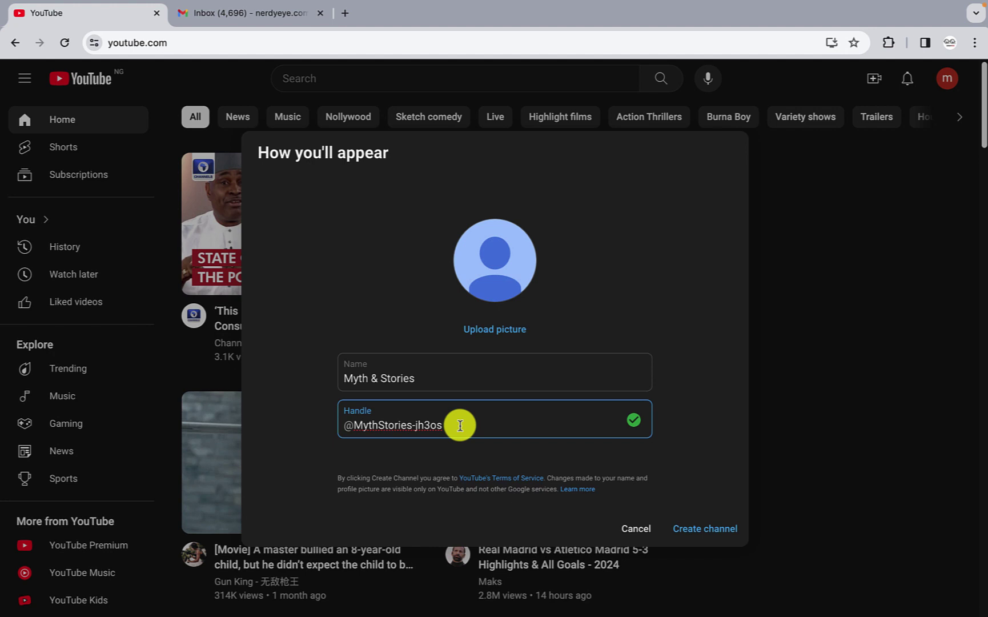
pyautogui.press('BackSpace')
pyautogui.press('BackSpace')
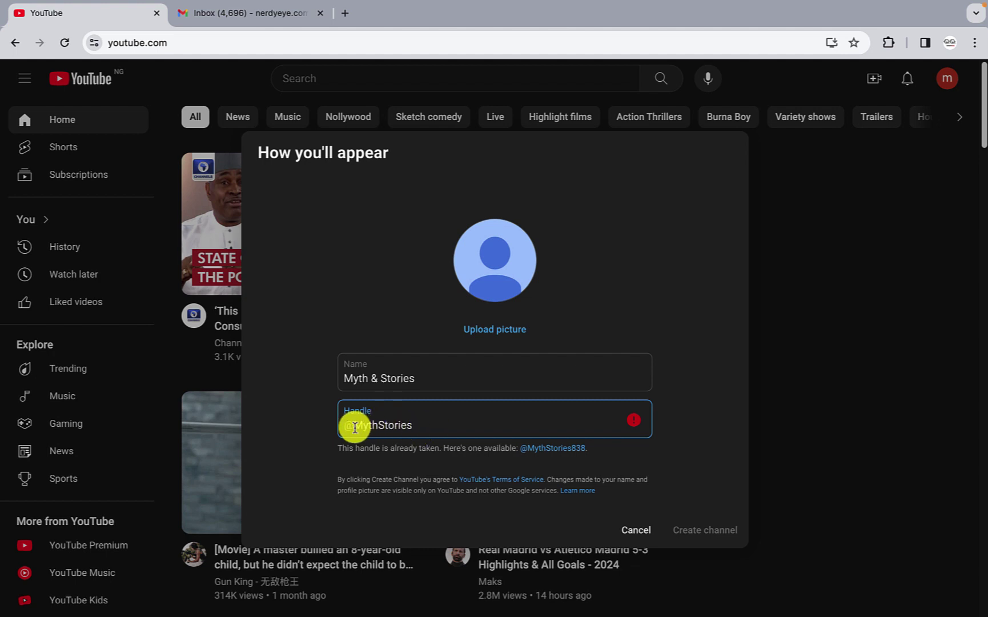
pyautogui.write('the')
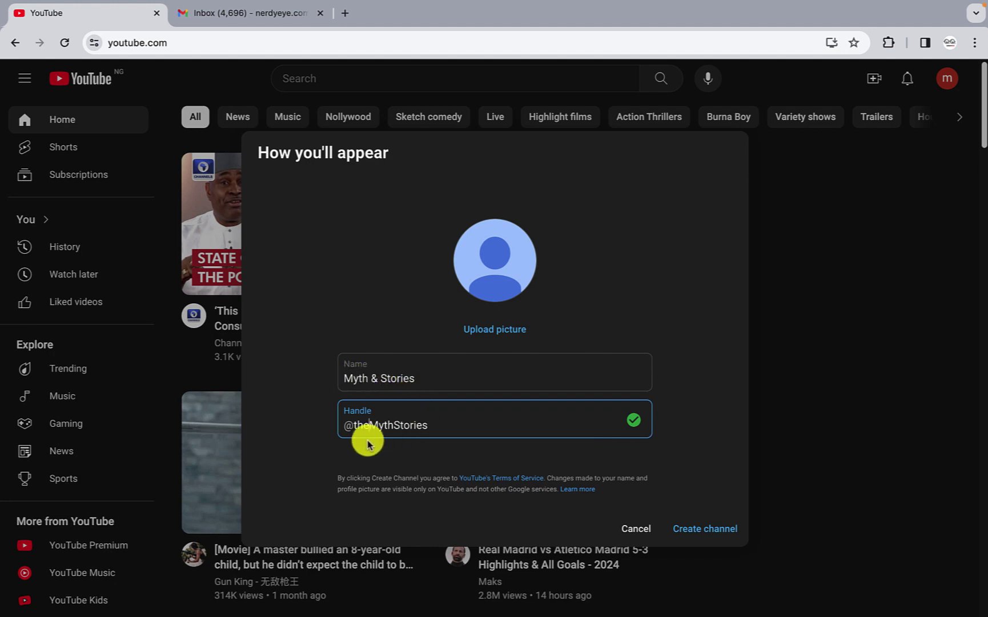
pyautogui.click(706, 528)
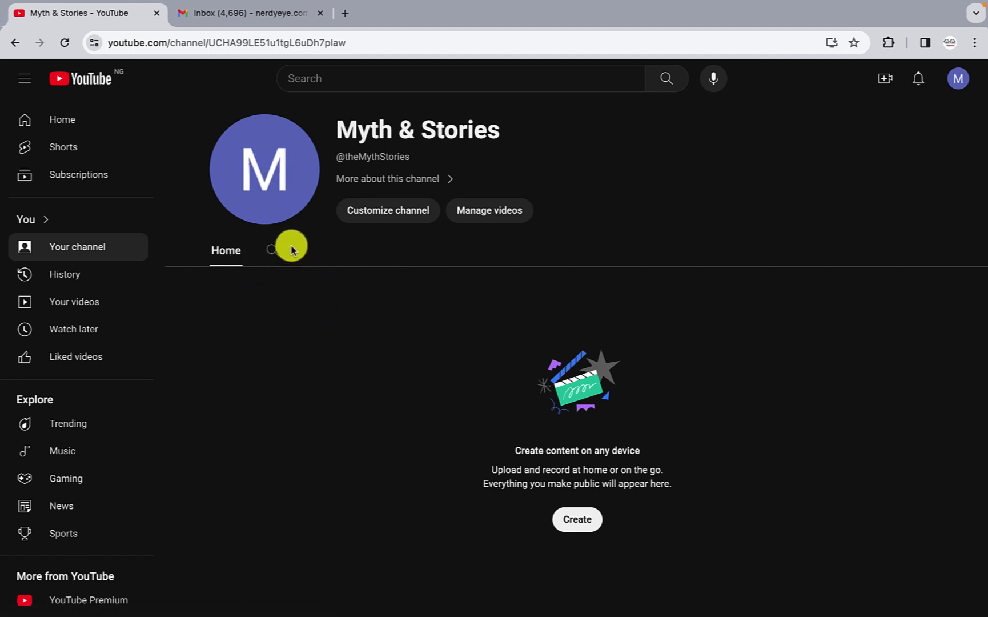
pyautogui.click(392, 181)
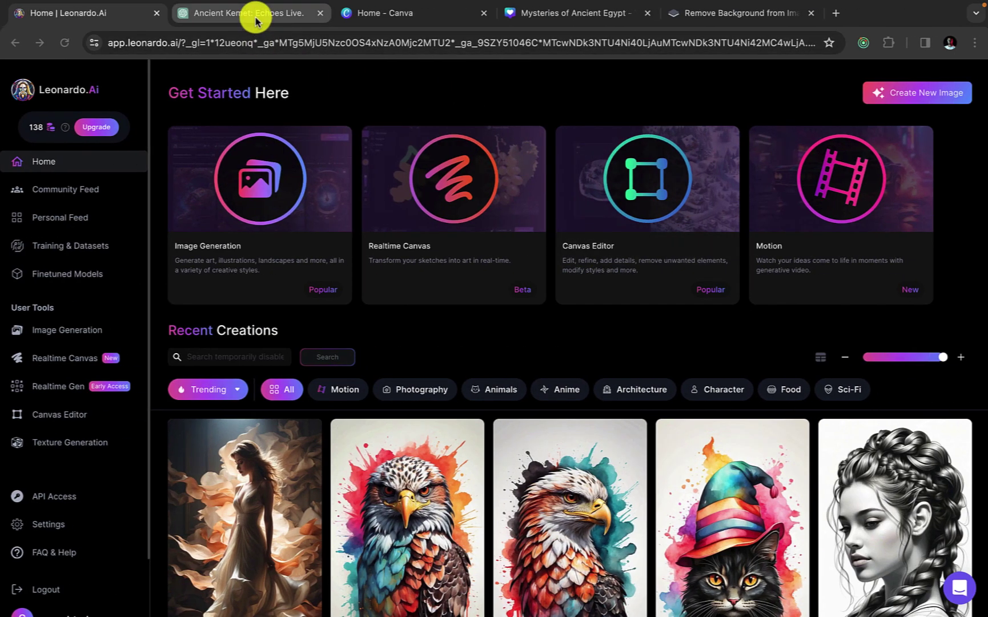
# Switch to the ChatGPT conversation and review the model choices and the YouTube story script about ancient Egyptians
pyautogui.click(256, 22)
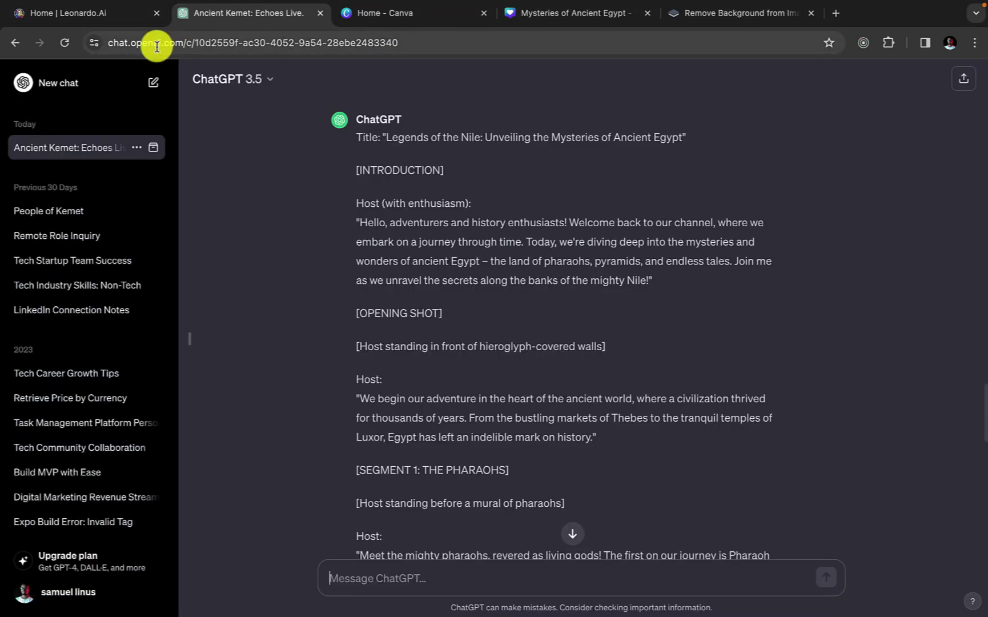
pyautogui.click(272, 83)
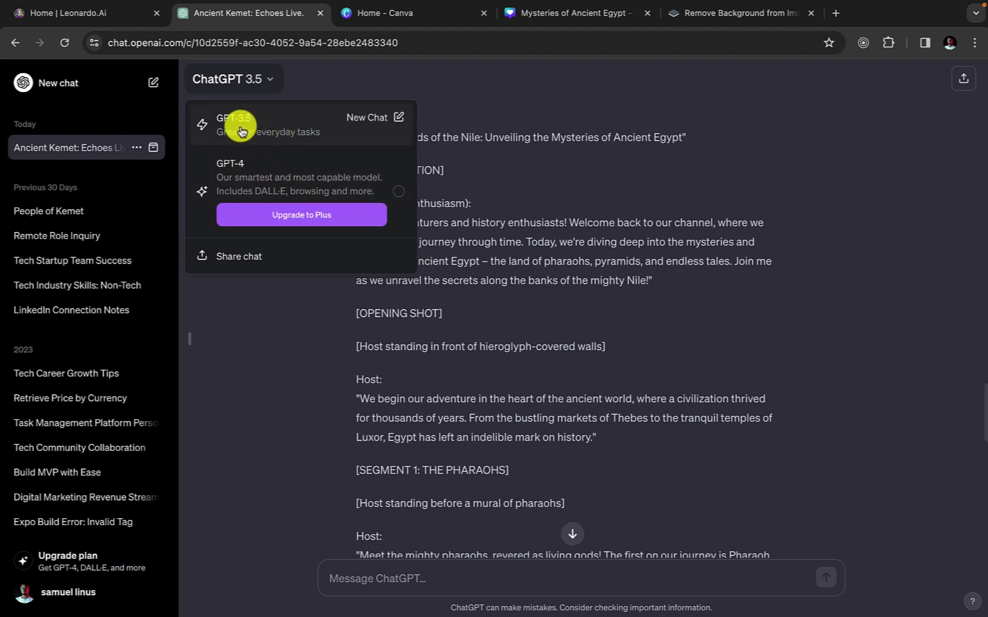
pyautogui.click(327, 85)
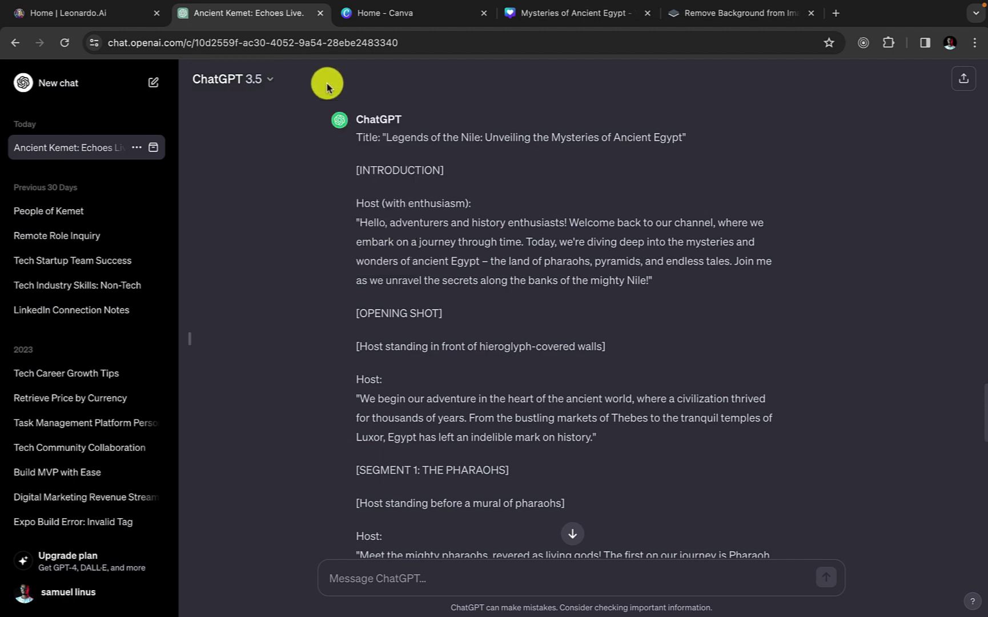
pyautogui.scroll(-1, 434, 309)
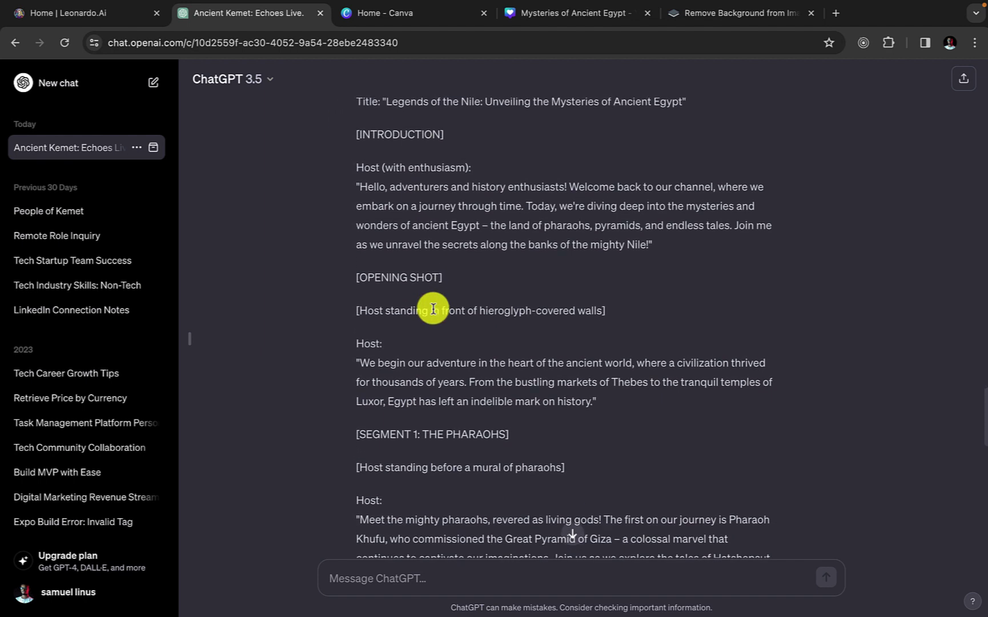
pyautogui.scroll(2, 433, 309)
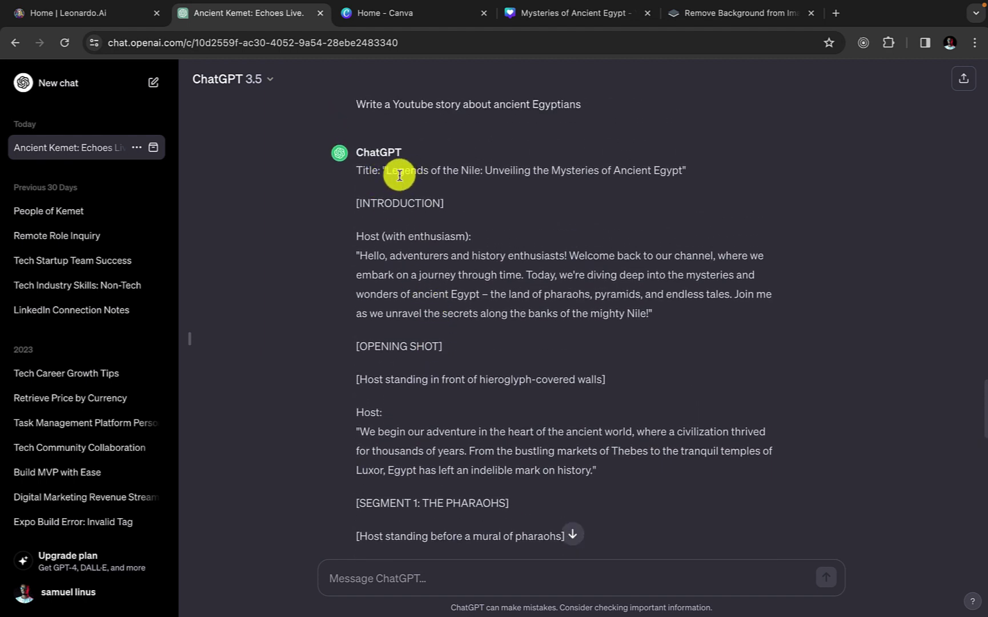
pyautogui.scroll(3, 471, 227)
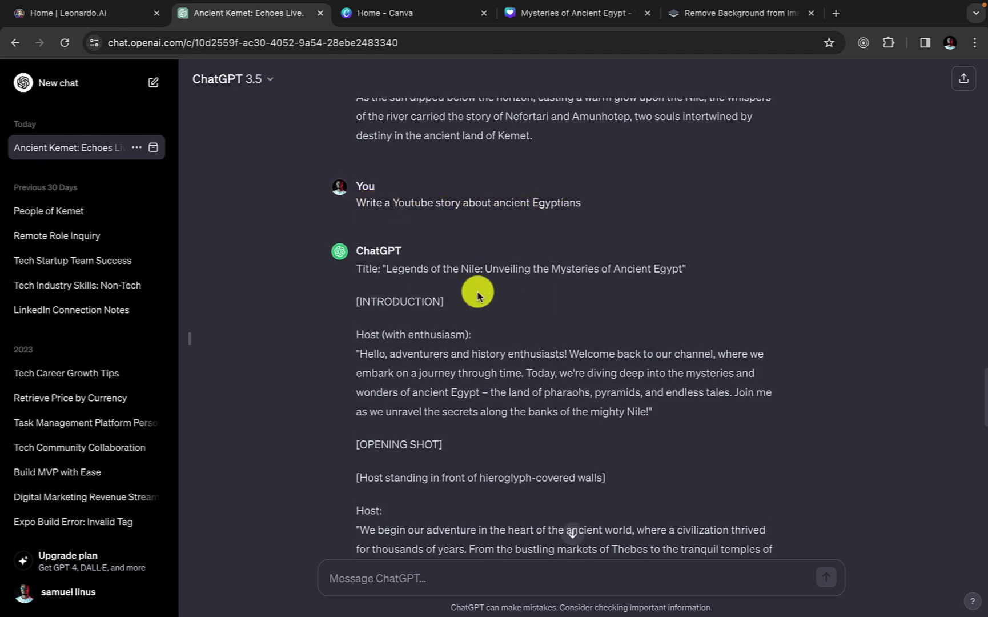
# Read the ChatGPT script "Legends of the Nile" from its introduction through the pharaohs and Sphinx segments
pyautogui.scroll(-1, 445, 290)
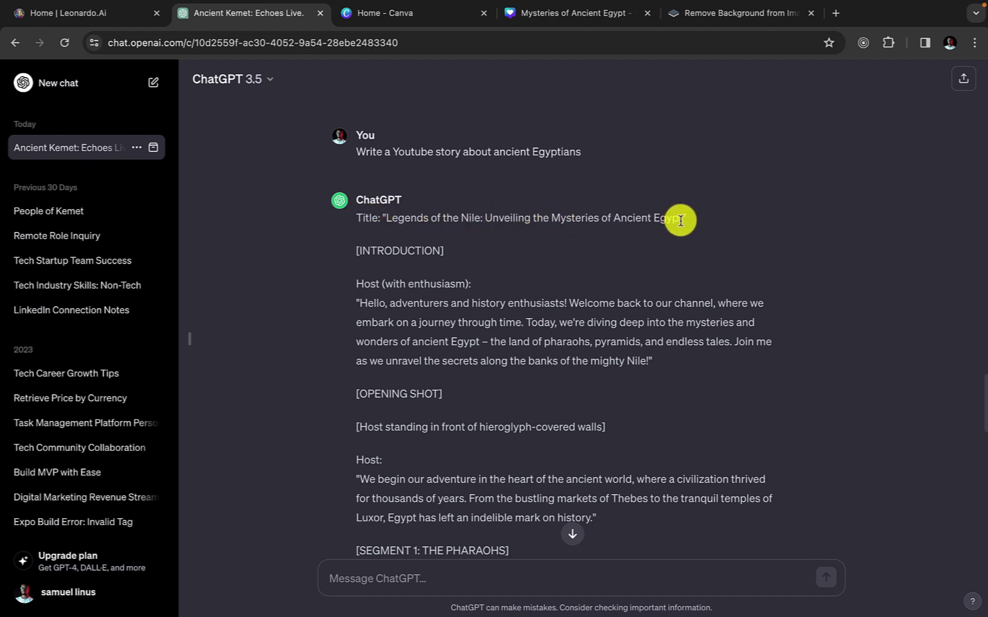
pyautogui.scroll(-2, 539, 314)
pyautogui.scroll(-5, 536, 314)
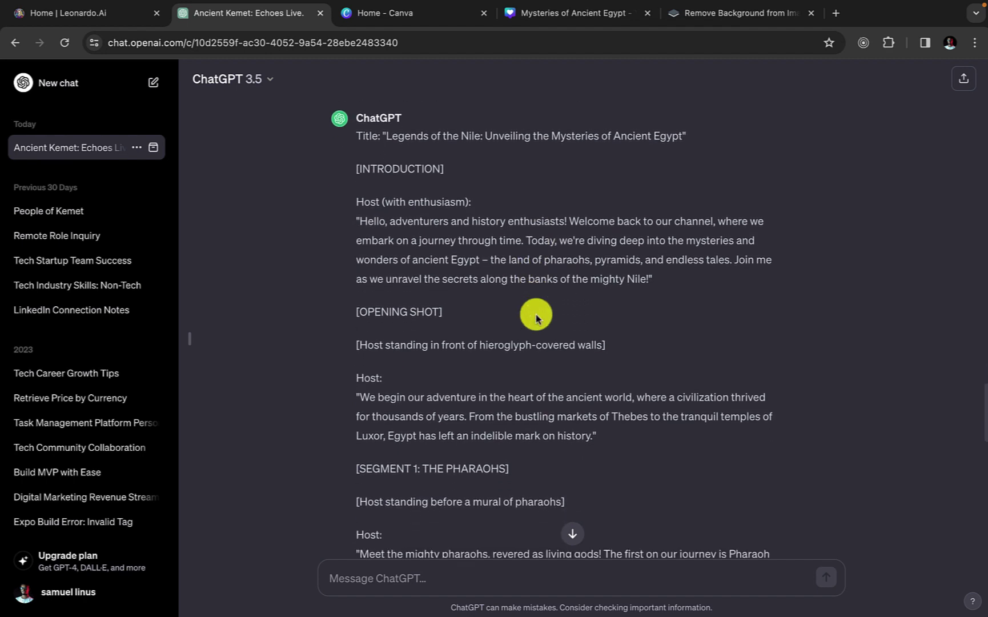
pyautogui.scroll(3, 536, 317)
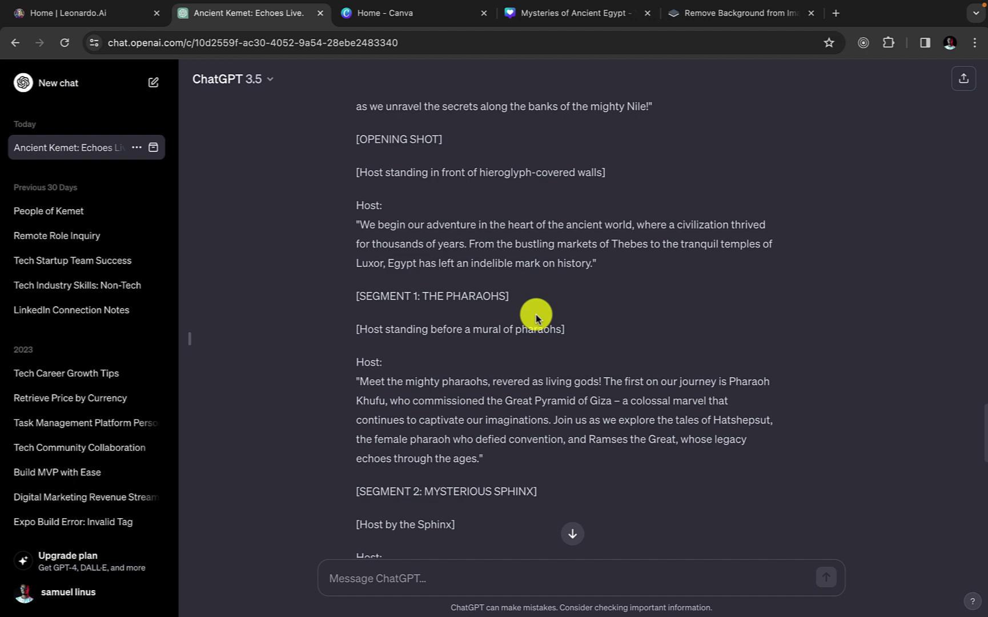
pyautogui.scroll(-3, 537, 318)
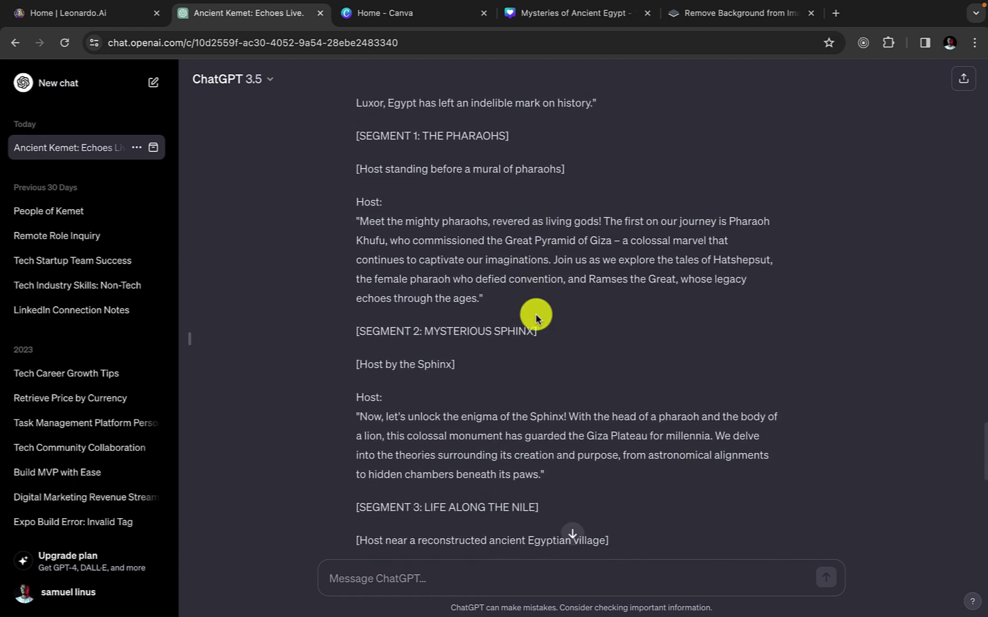
# Switch to the browser window with the Myth & Stories channel and open the ElevenLabs site in a new tab
pyautogui.hotkey('ctrl', 'Left')
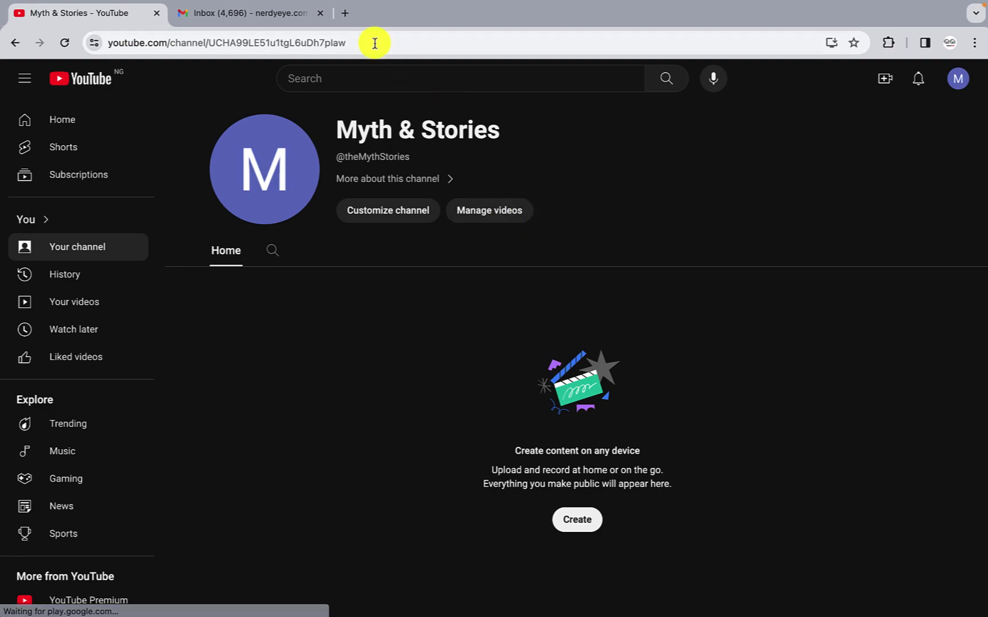
pyautogui.click(345, 13)
pyautogui.click(353, 39)
pyautogui.write('elve')
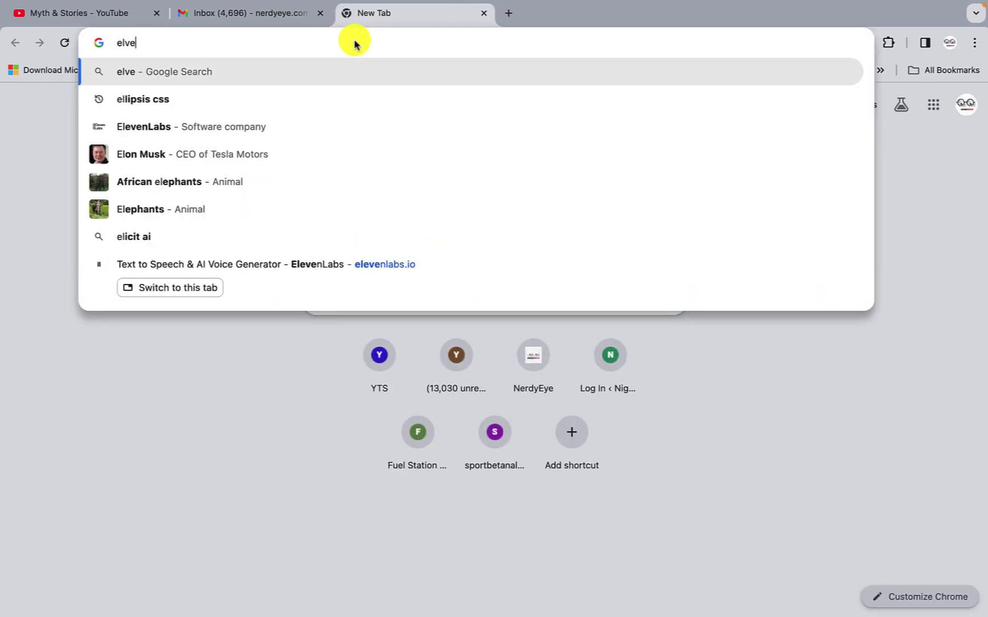
pyautogui.press('Down')
pyautogui.press('Down')
pyautogui.press('Down')
pyautogui.press('Down')
pyautogui.press('Down')
pyautogui.press('Down')
pyautogui.press('Down')
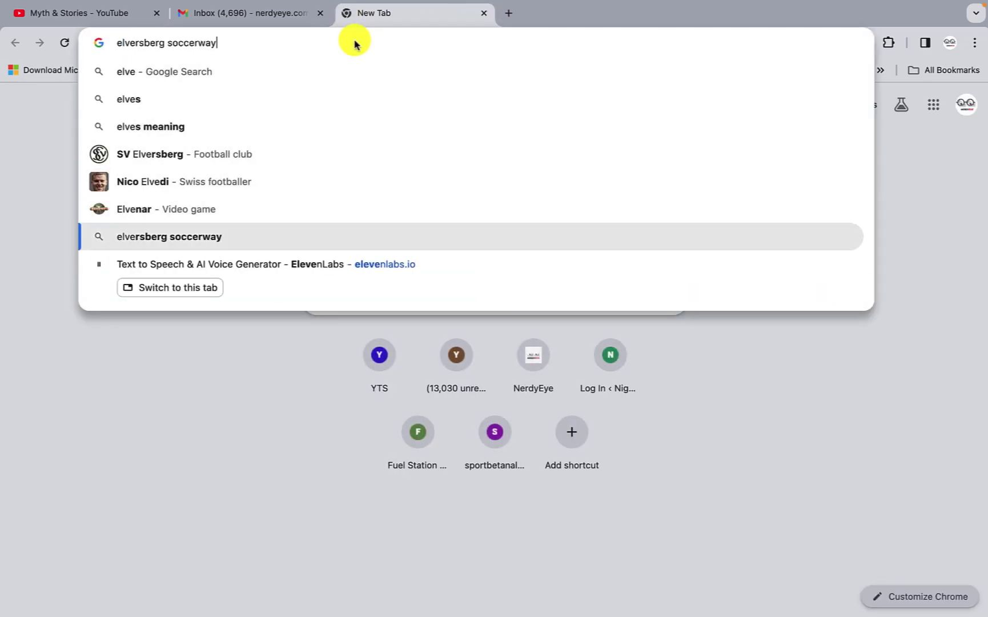
pyautogui.press('Return')
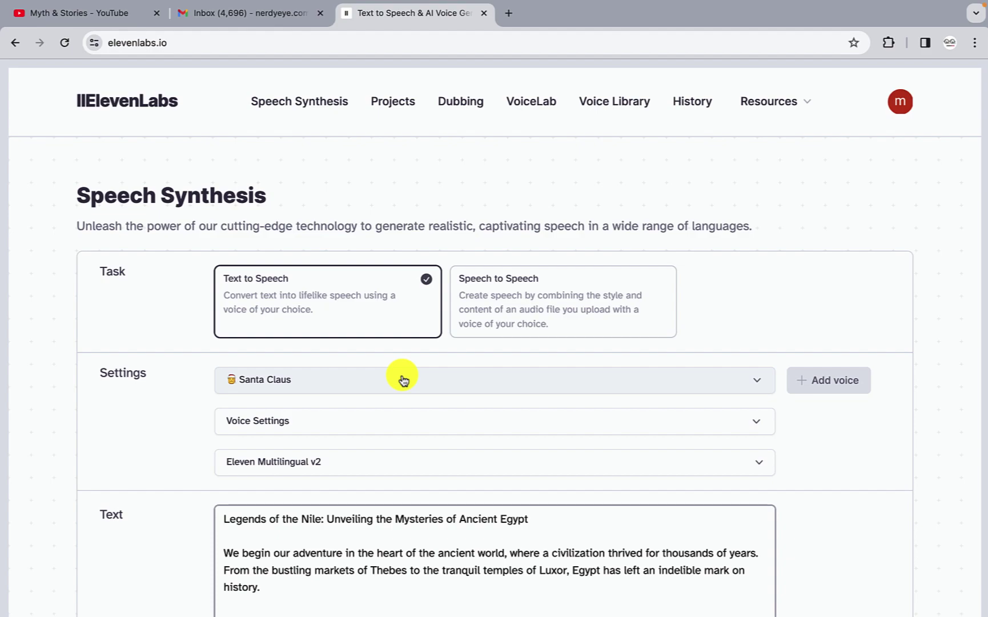
# Switch to the browser window holding the ChatGPT conversation and open elevenlabs.io in a new tab
pyautogui.hotkey('ctrl', 'Left')
pyautogui.hotkey('ctrl', 'Right')
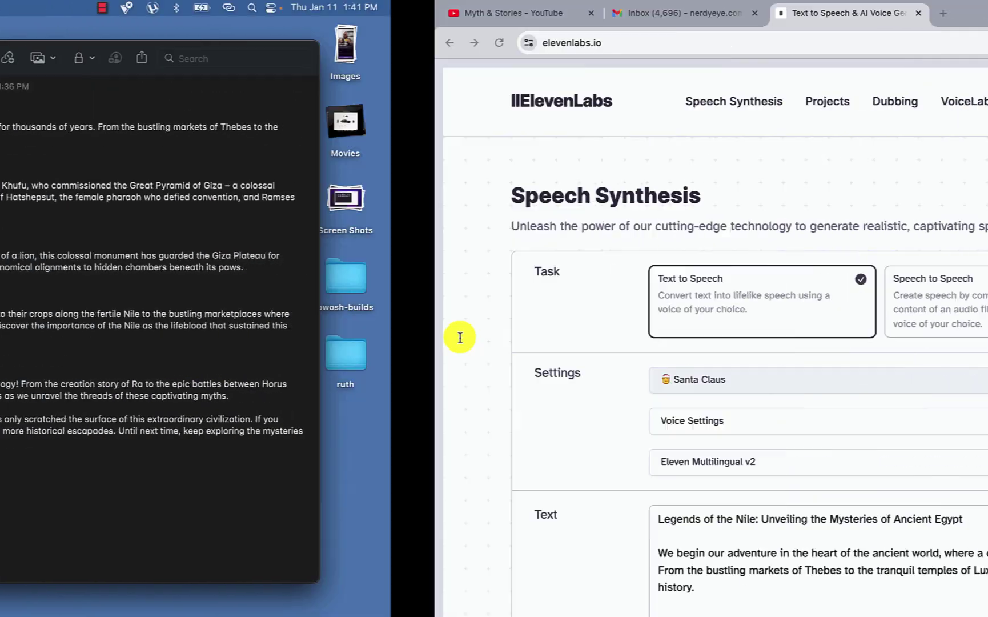
pyautogui.hotkey('ctrl', 'Right')
pyautogui.click(838, 13)
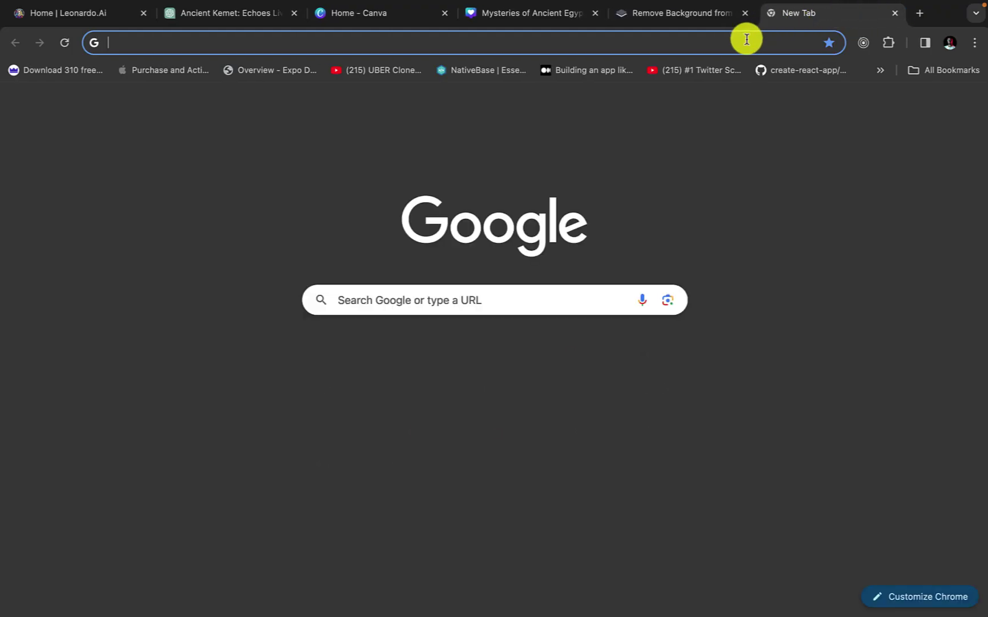
pyautogui.click(735, 44)
pyautogui.write('elevenlabs.io')
pyautogui.press('Return')
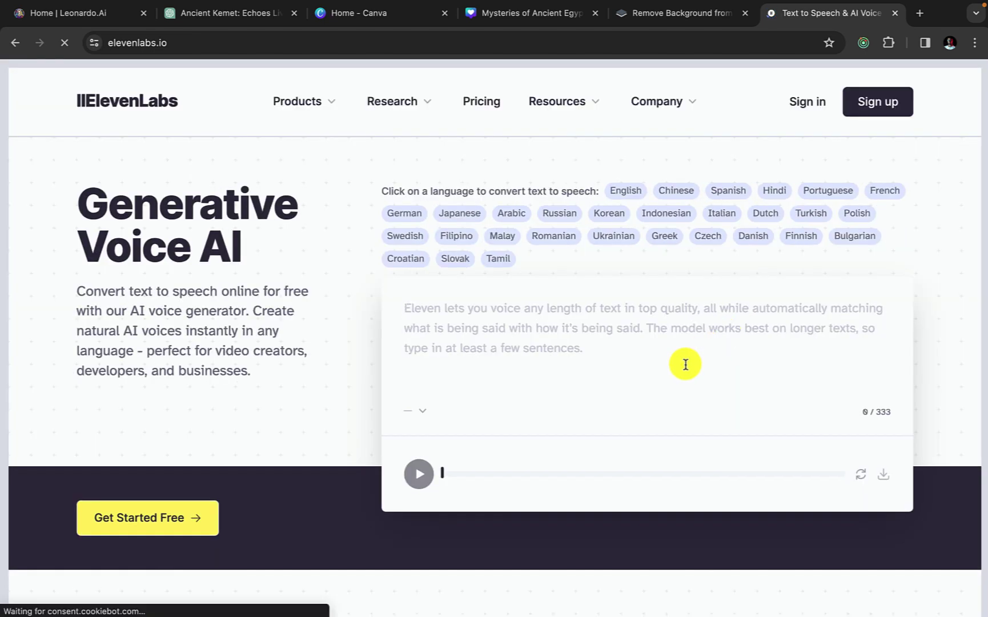
# Choose the Callum voice in the ElevenLabs text-to-speech demo and open the account sign-up page
pyautogui.click(584, 336)
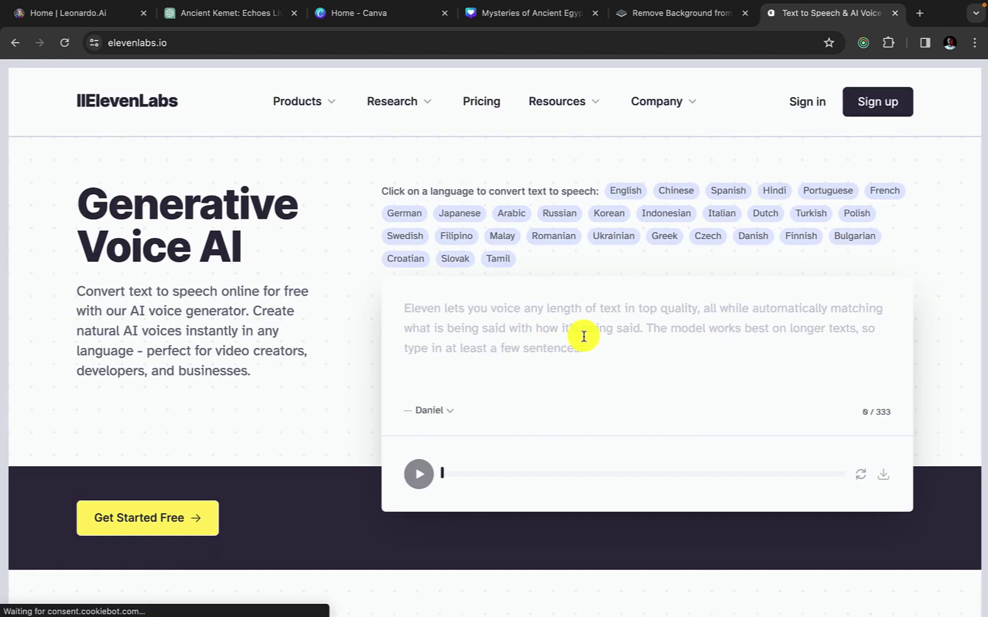
pyautogui.click(451, 416)
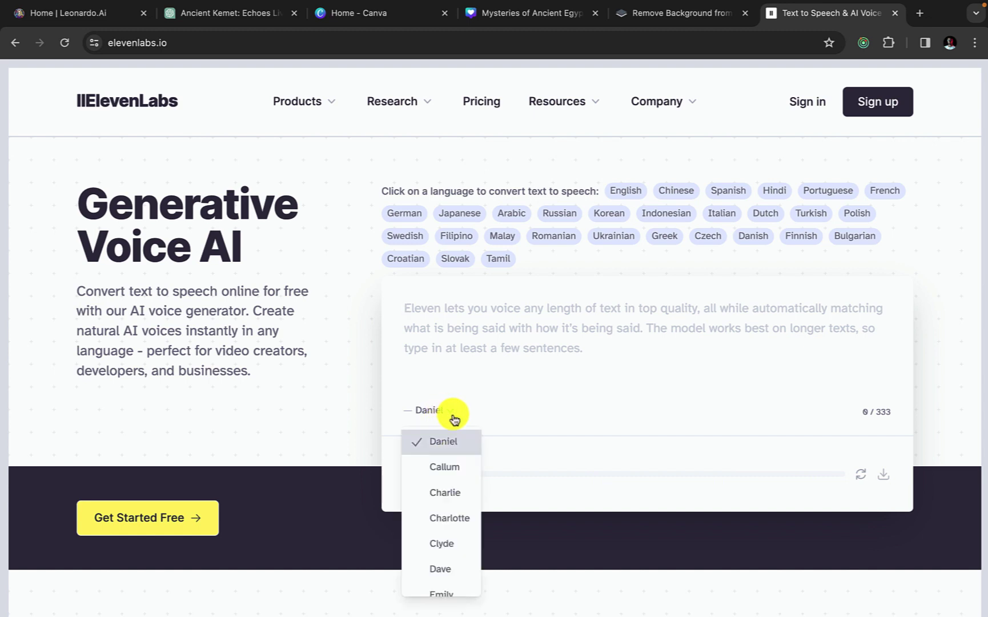
pyautogui.click(448, 471)
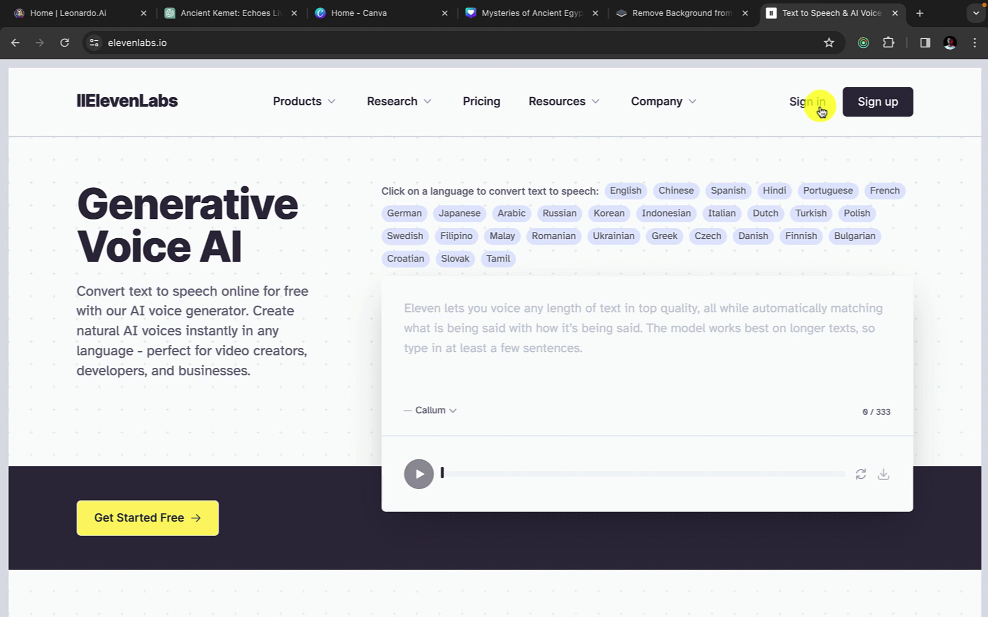
pyautogui.click(877, 106)
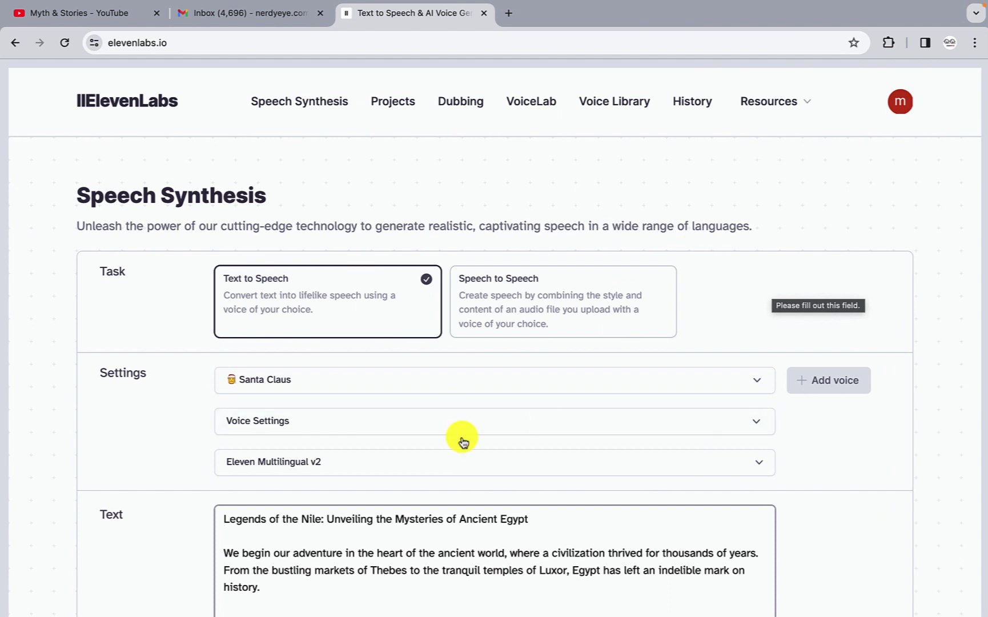
# In the signed-in ElevenLabs window, check the account options and read through the narration text in Speech Synthesis
pyautogui.click(893, 116)
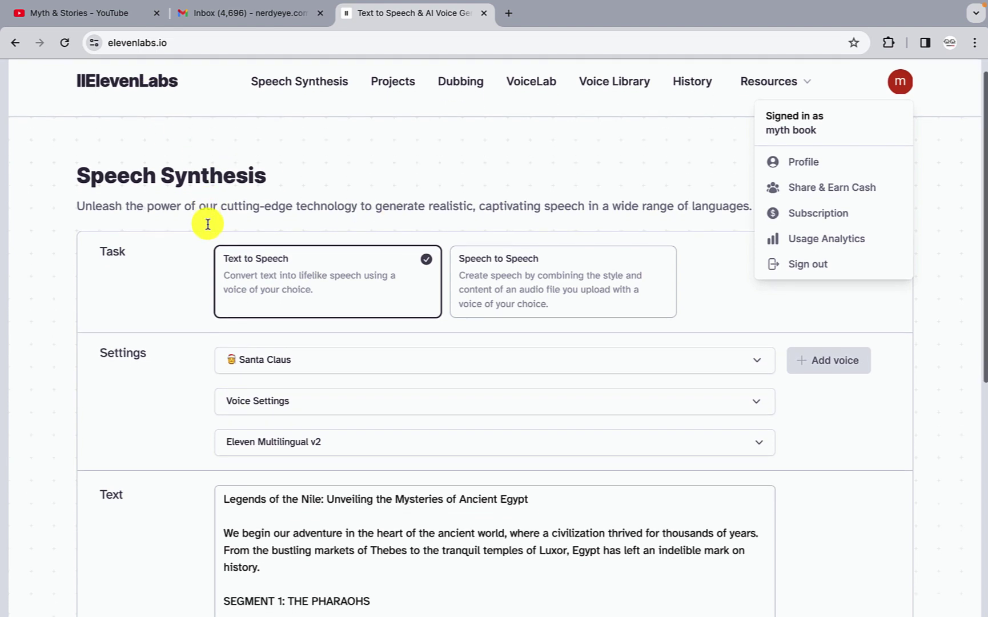
pyautogui.scroll(-5, 205, 221)
pyautogui.scroll(-1, 278, 326)
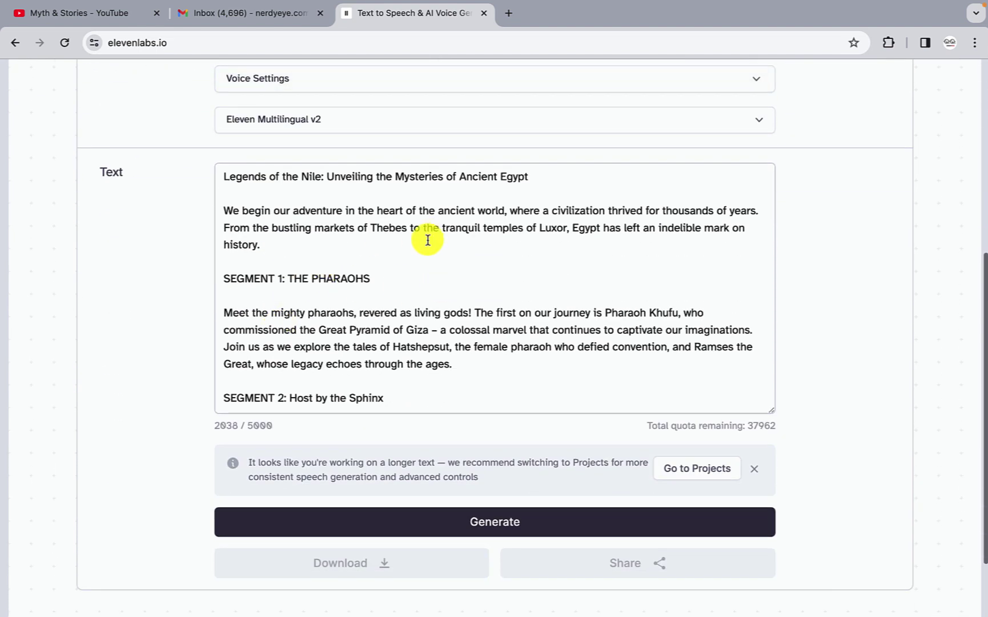
pyautogui.click(311, 230)
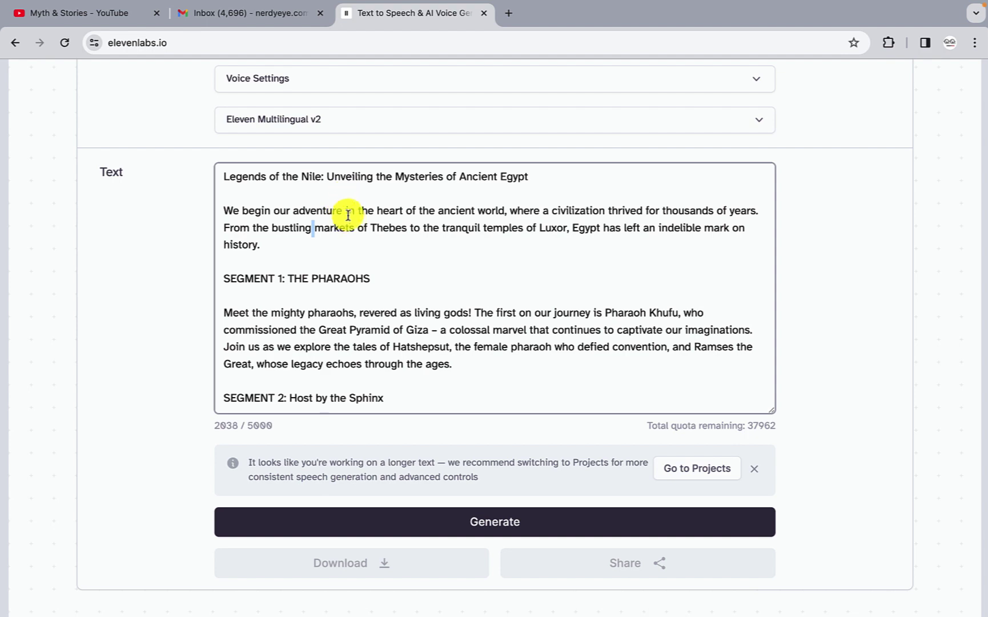
pyautogui.scroll(-10, 344, 242)
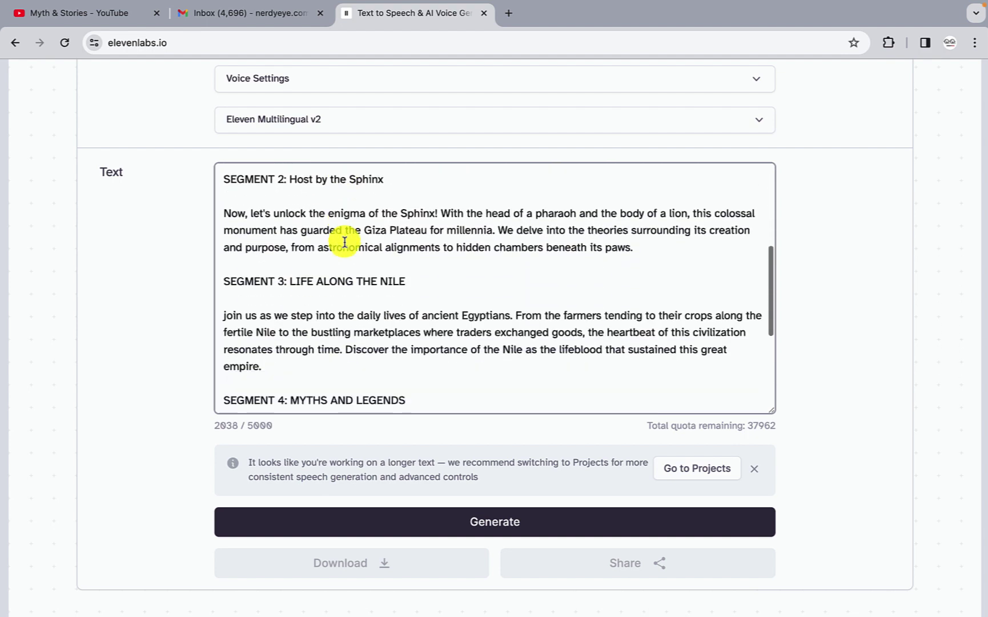
pyautogui.scroll(-2, 344, 242)
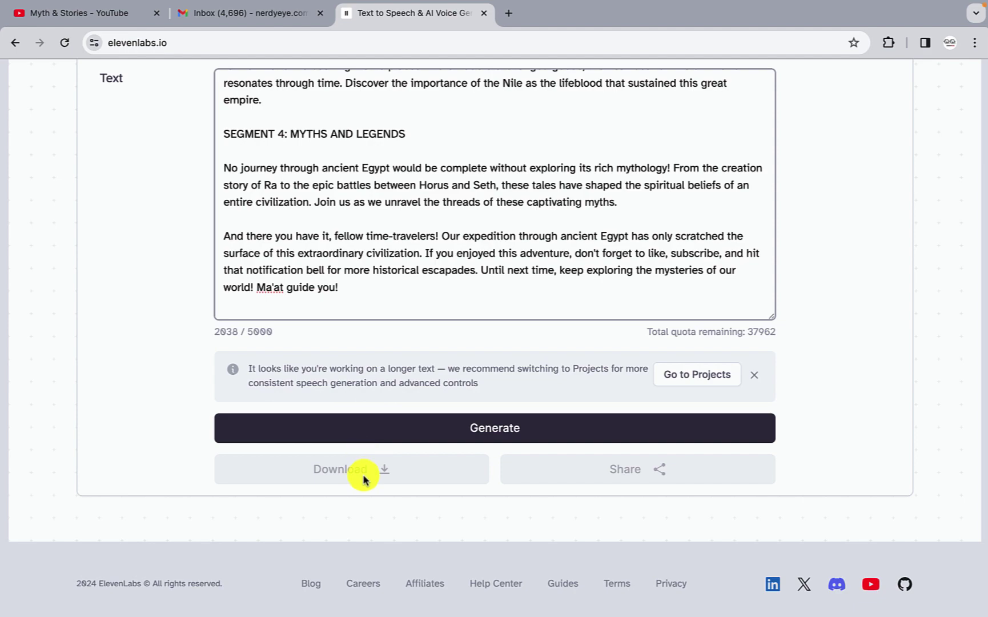
# Switch to Finder and open the kemet folder inside cDownloads, bringing the whole window into view
pyautogui.hotkey('ctrl', 'Left')
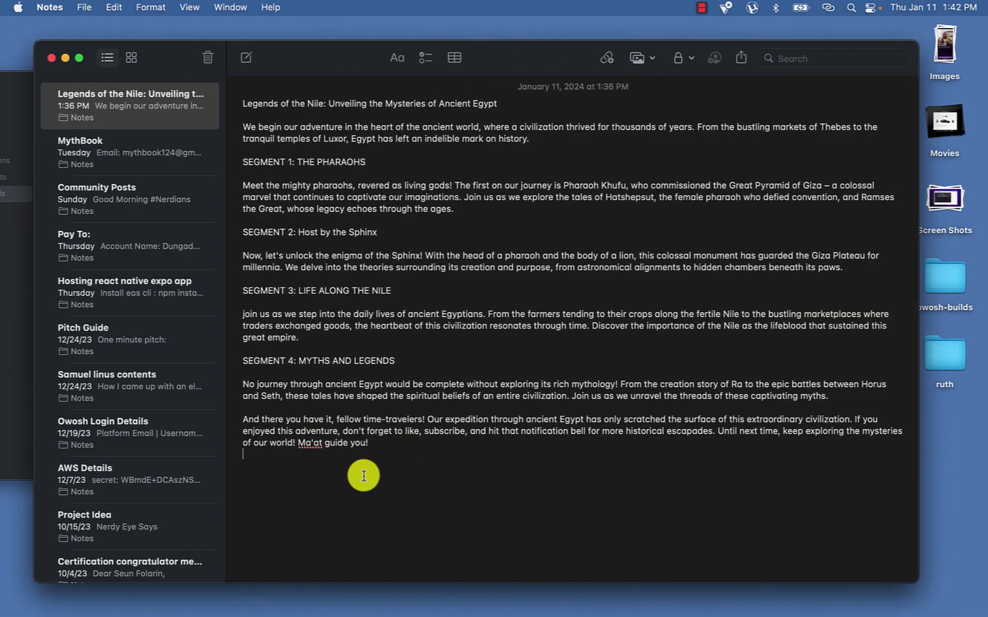
pyautogui.click(13, 415)
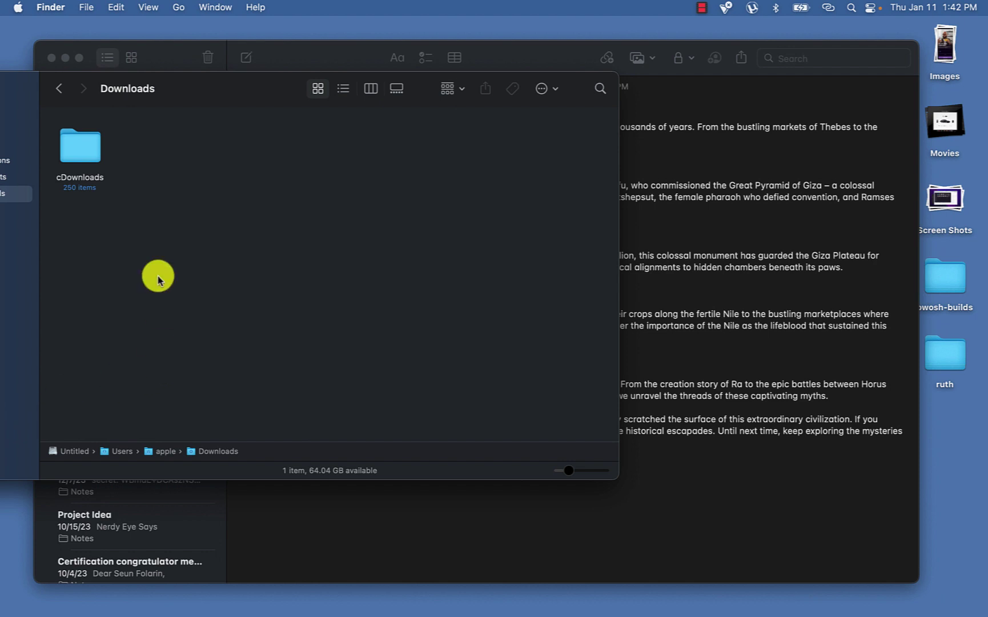
pyautogui.moveTo(214, 82); pyautogui.dragTo(326, 73)
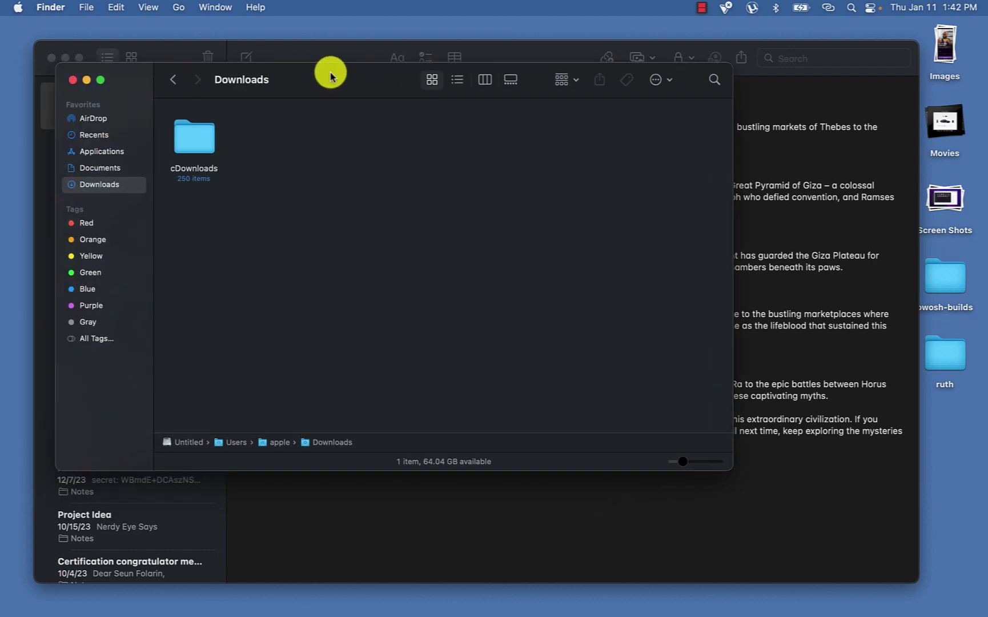
pyautogui.doubleClick(186, 141)
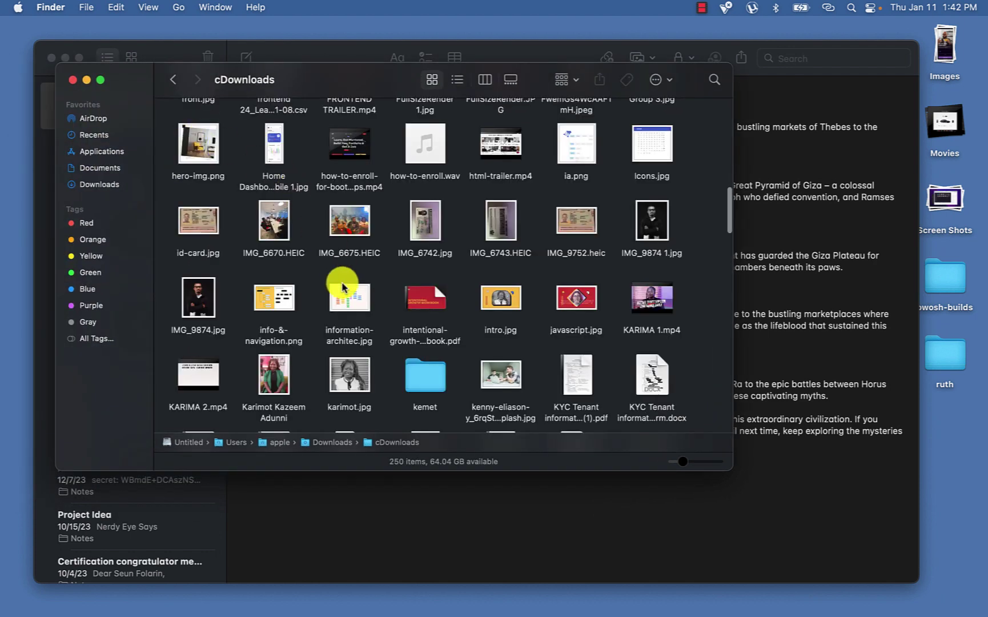
pyautogui.click(407, 371)
pyautogui.doubleClick(408, 372)
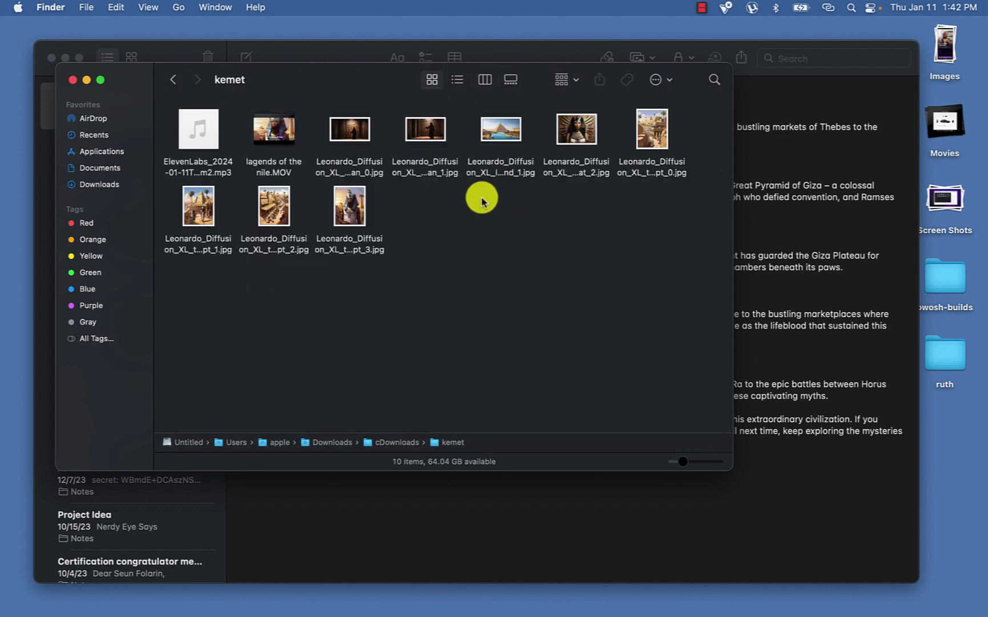
# Preview the ElevenLabs narration MP3 in the kemet folder, raise the volume, and close the preview
pyautogui.click(197, 133)
pyautogui.press('space')
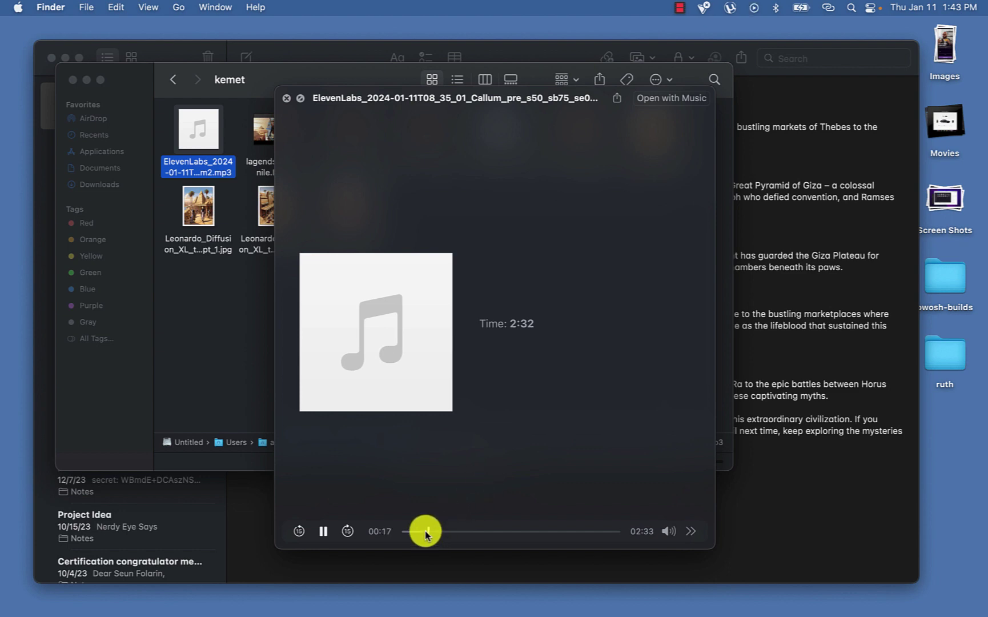
pyautogui.press('XF86AudioRaiseVolume')
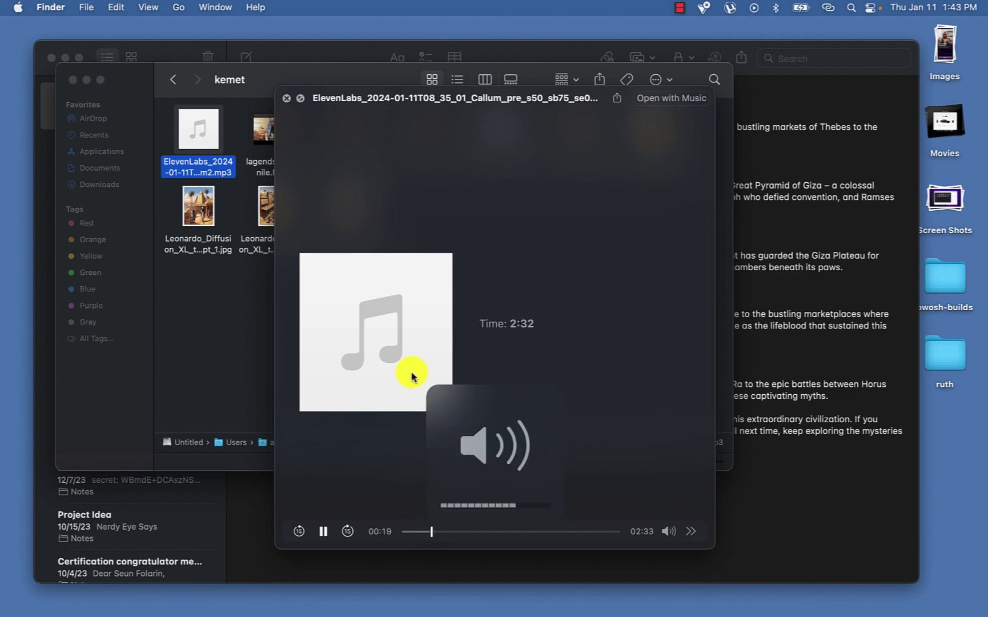
pyautogui.click(286, 98)
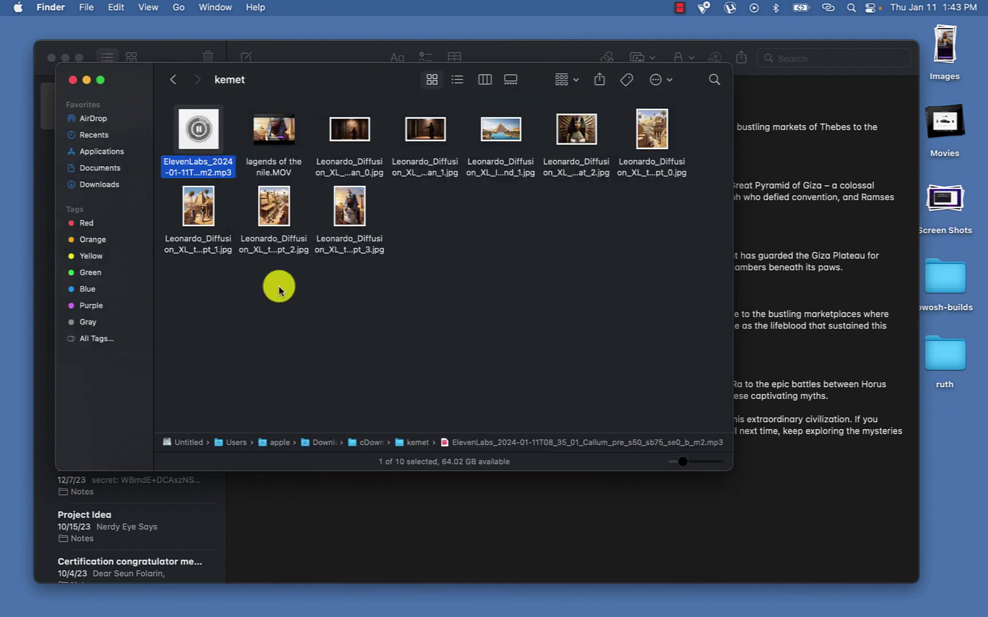
pyautogui.click(284, 309)
# Compare the narration text in ElevenLabs with the downloaded audio file in the kemet folder
pyautogui.hotkey('ctrl', 'Right')
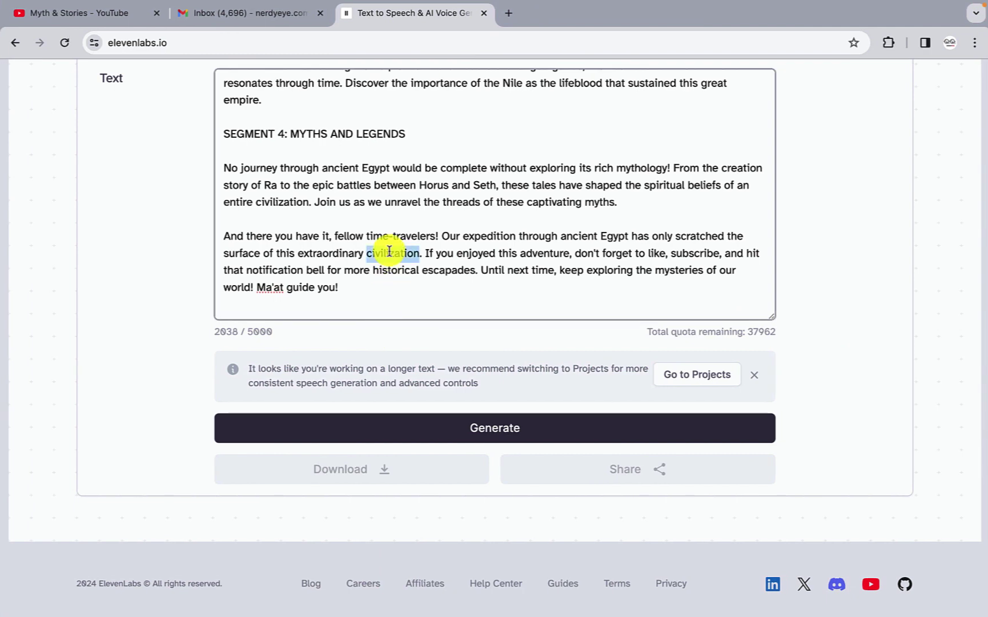
pyautogui.hotkey('ctrl', 'Left')
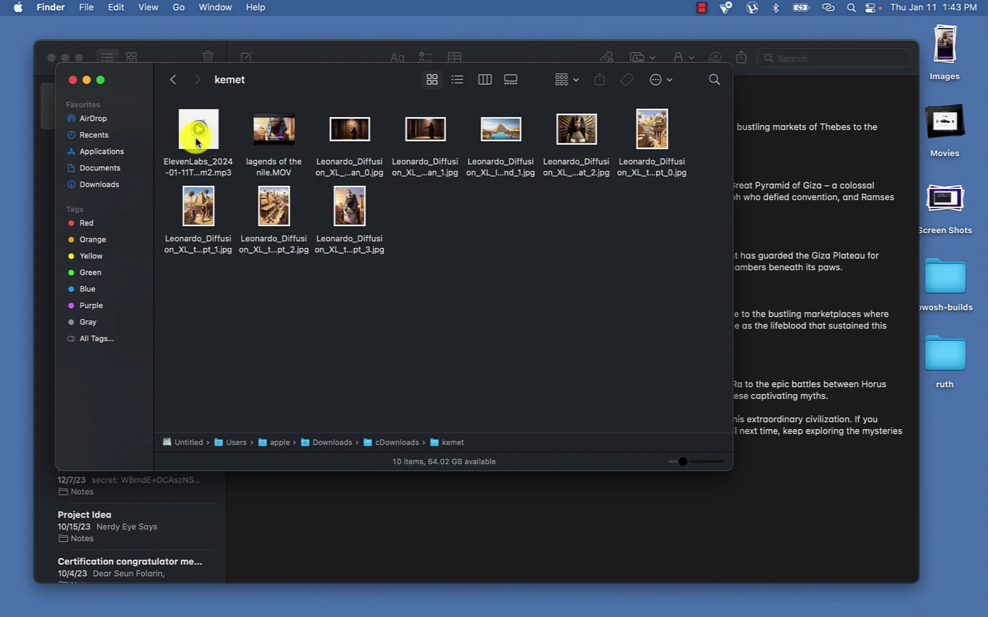
pyautogui.hotkey('ctrl', 'Right')
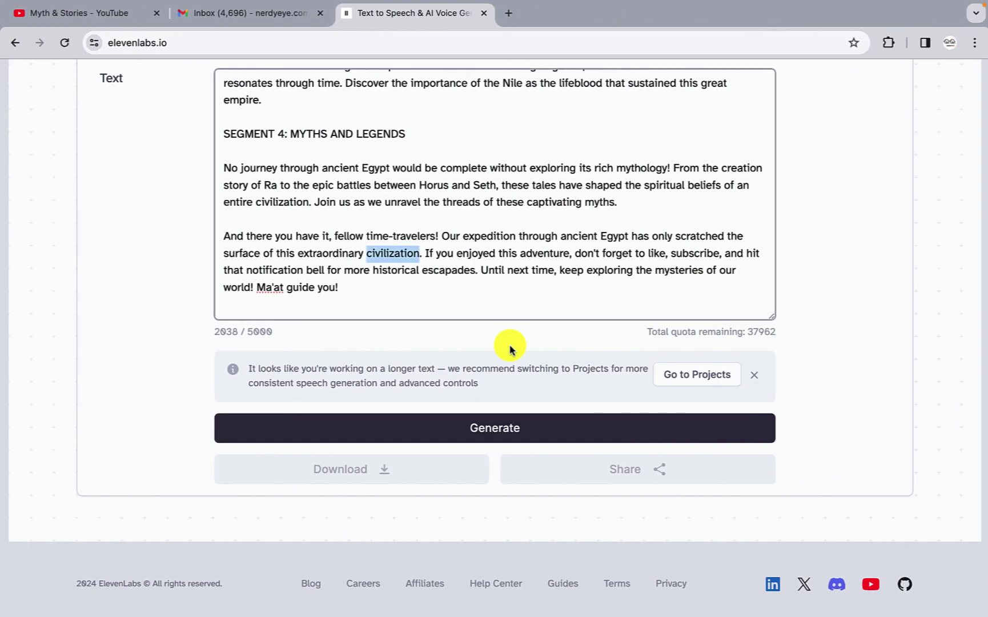
# Open the CapCut online video editor at capcut.com/editor in a new tab of the other browser window
pyautogui.hotkey('ctrl', 'Right')
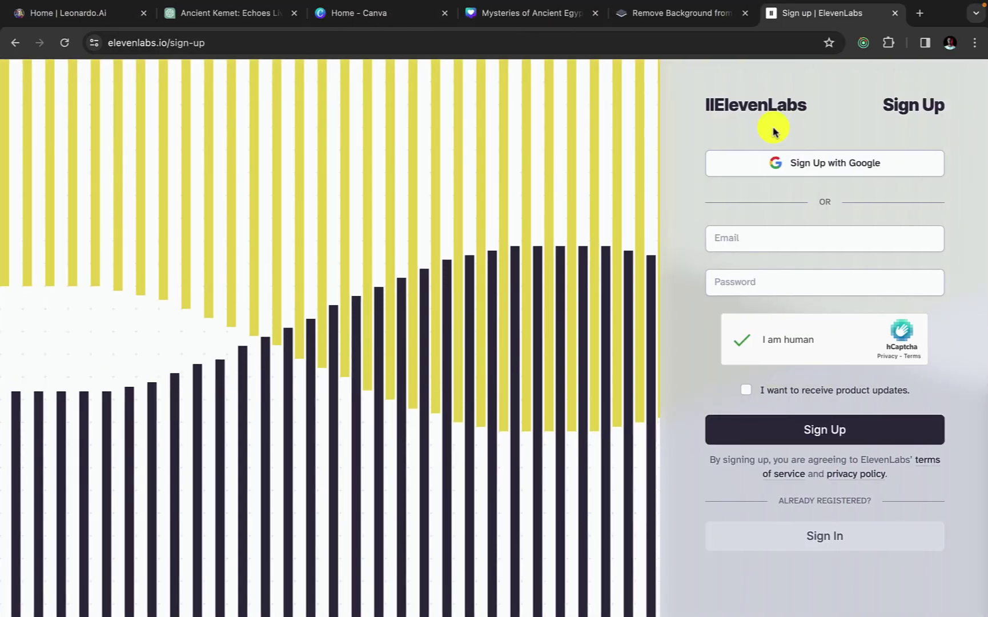
pyautogui.click(920, 12)
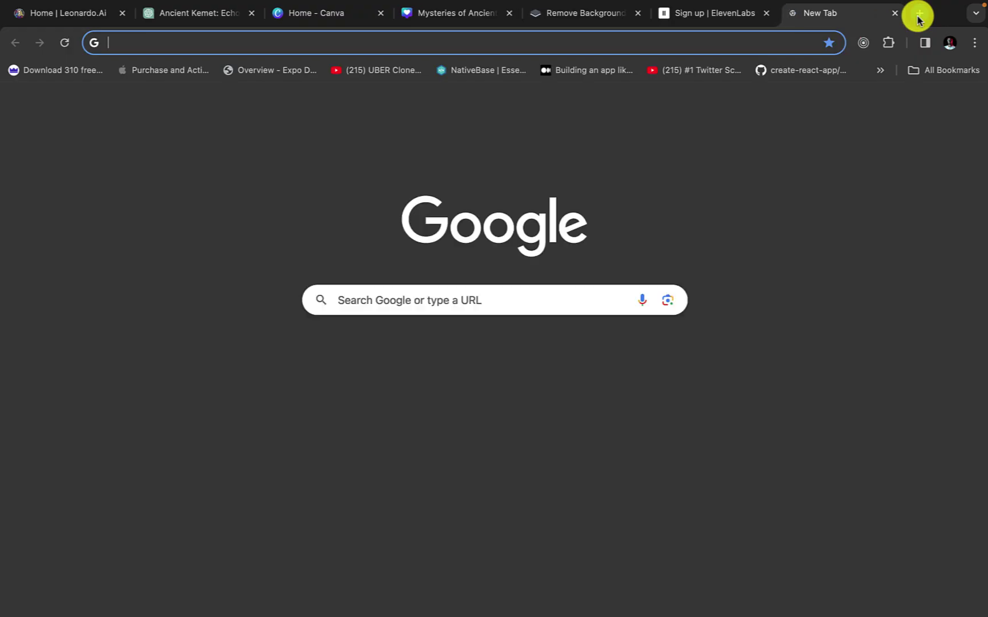
pyautogui.click(723, 39)
pyautogui.write('capcut.com')
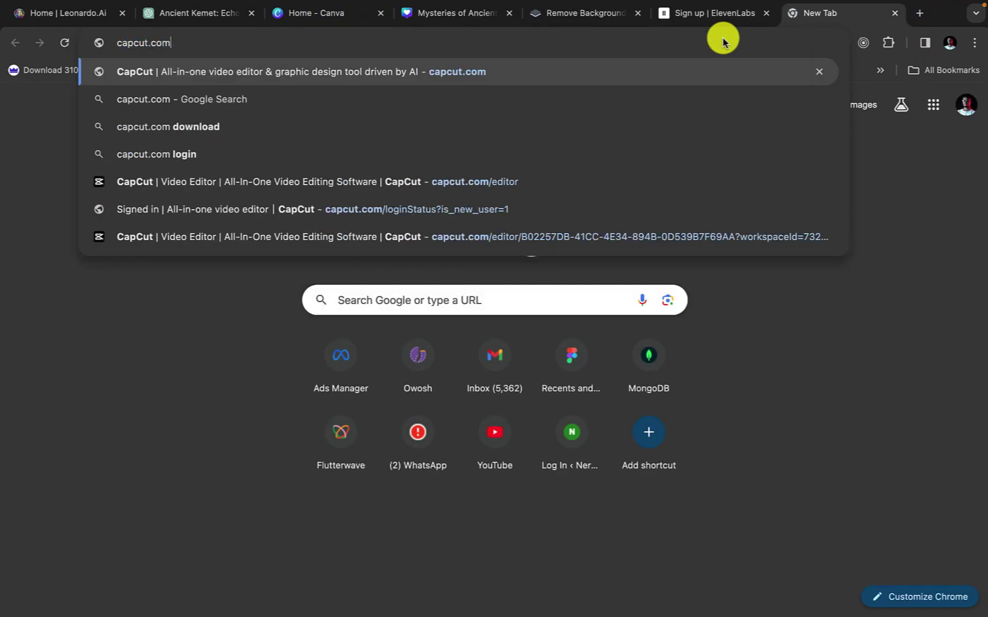
pyautogui.press('Down')
pyautogui.press('Down')
pyautogui.press('Down')
pyautogui.press('Down')
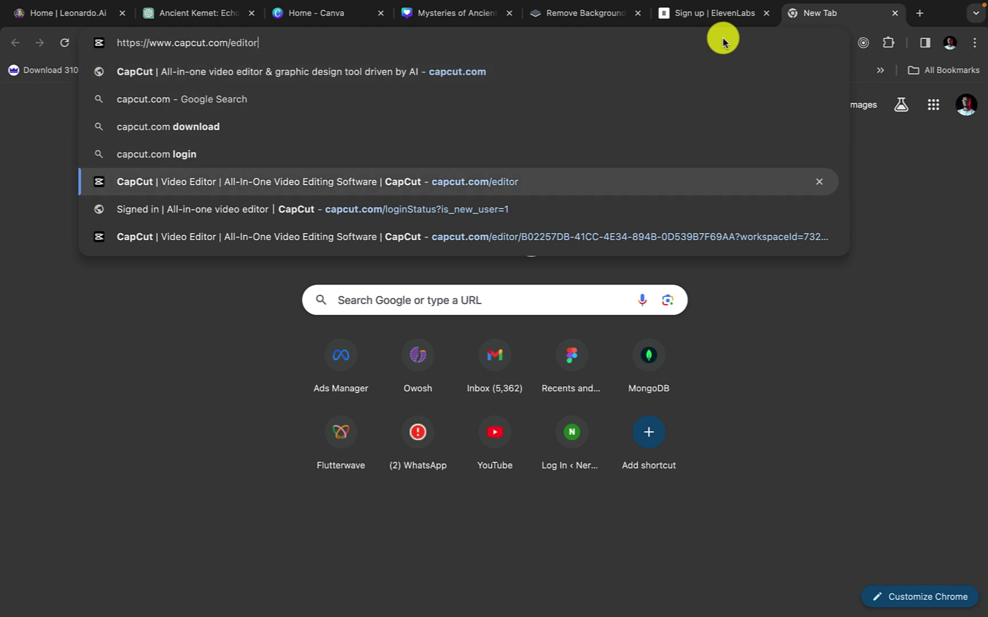
pyautogui.press('Return')
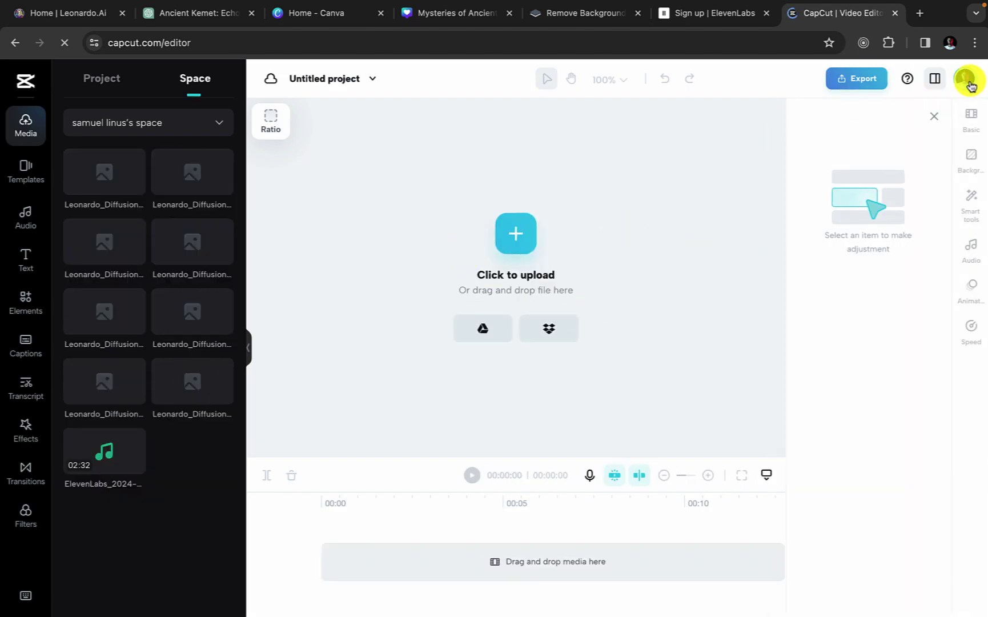
pyautogui.click(965, 78)
pyautogui.click(744, 185)
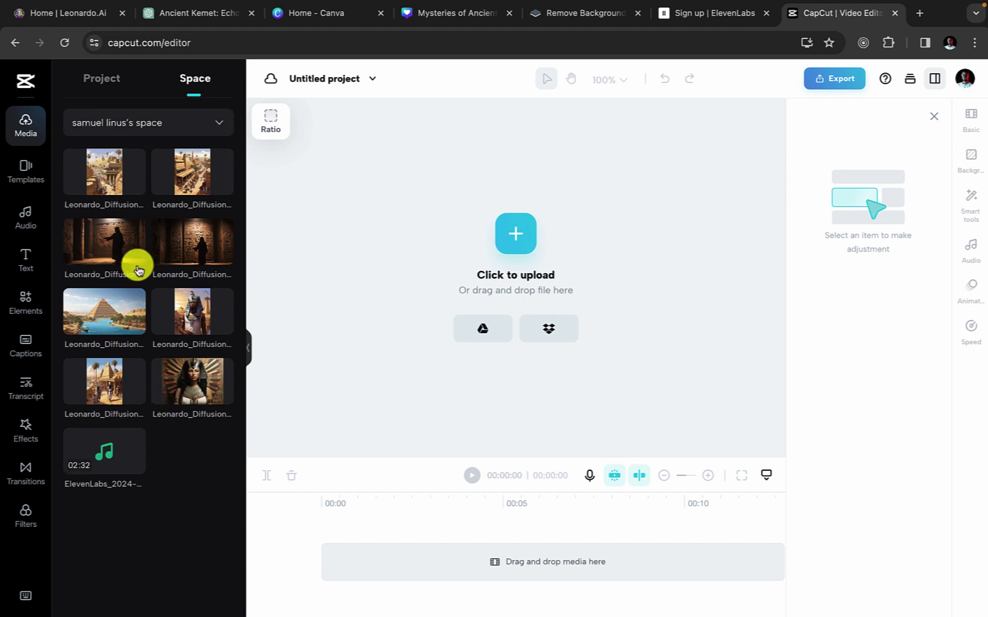
# Add the ElevenLabs narration audio to the timeline, select its clip, and dismiss the keyframes tip
pyautogui.click(106, 450)
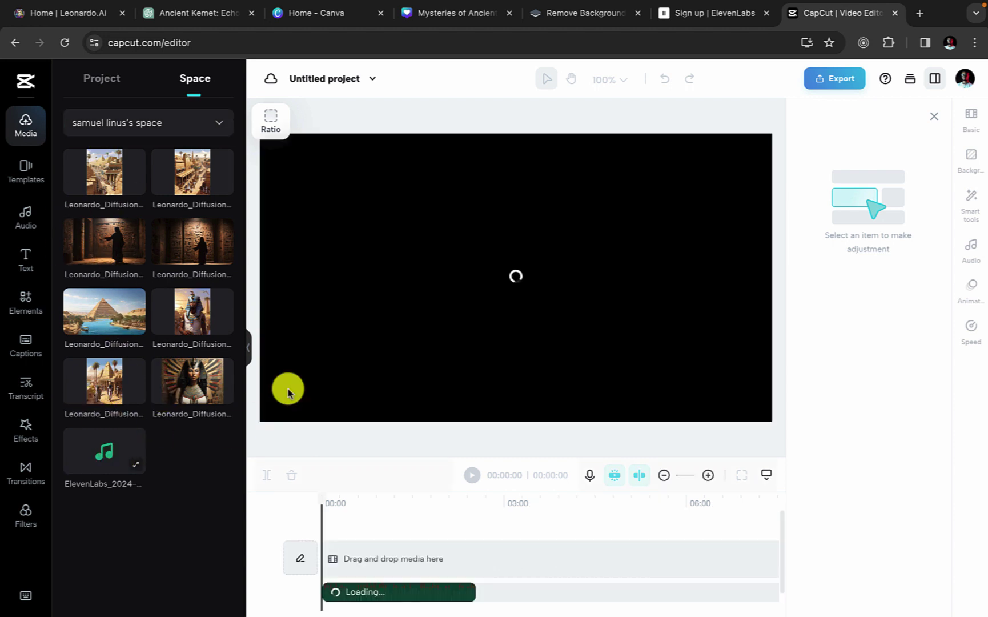
pyautogui.click(349, 592)
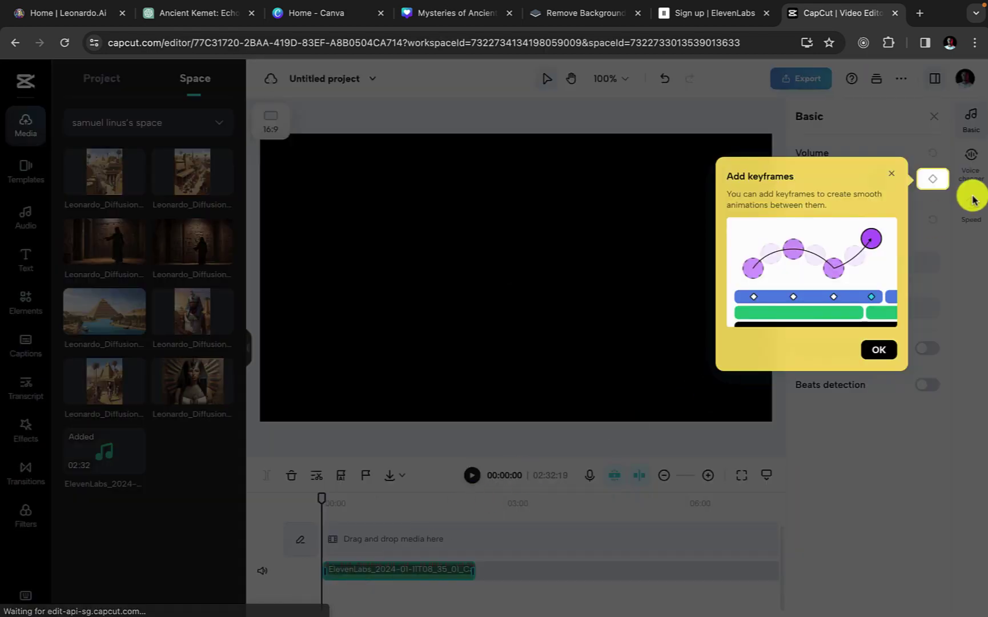
pyautogui.click(891, 177)
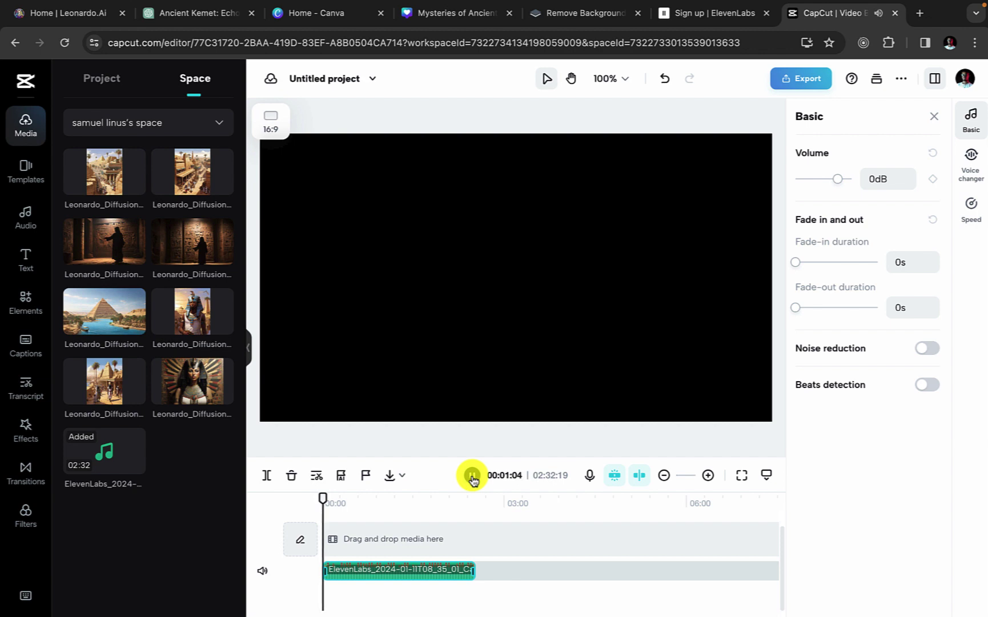
# Listen to the opening of the narration clip and scrub through it, returning the playhead to 00:00
pyautogui.press('XF86AudioRaiseVolume')
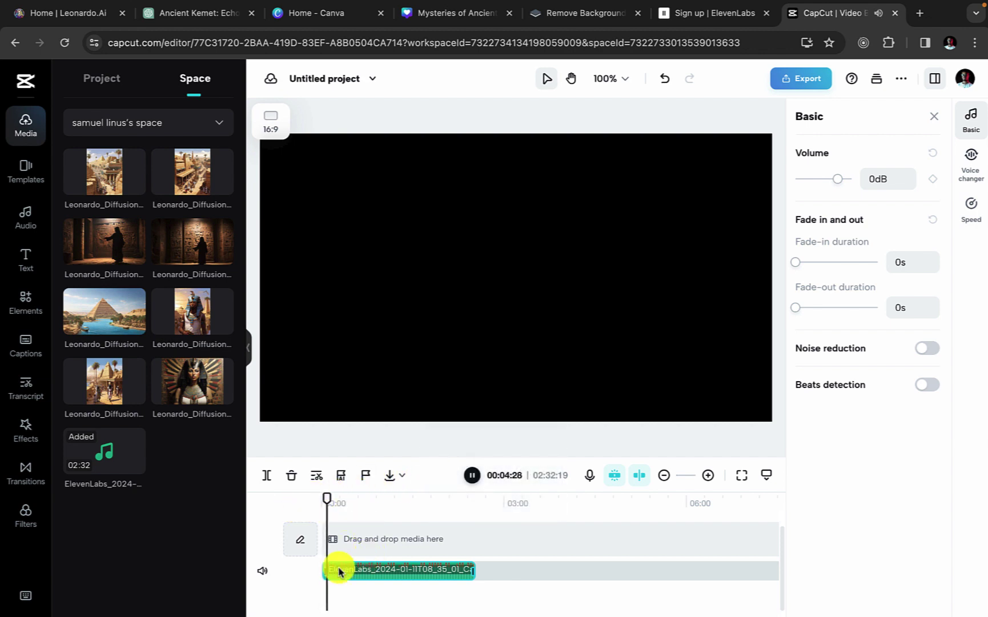
pyautogui.moveTo(325, 493); pyautogui.dragTo(368, 496)
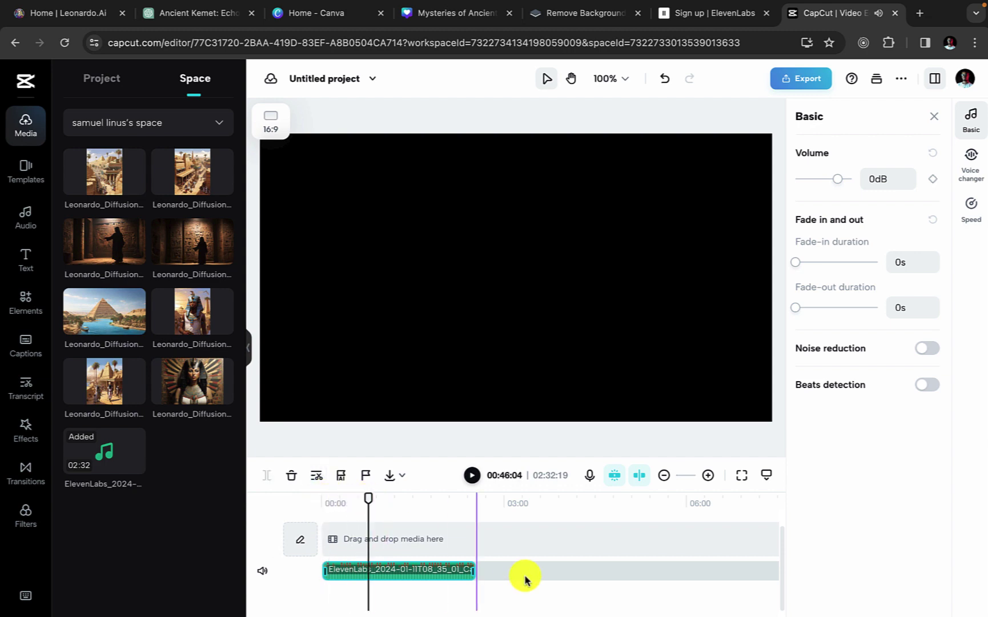
pyautogui.moveTo(471, 570); pyautogui.dragTo(476, 570)
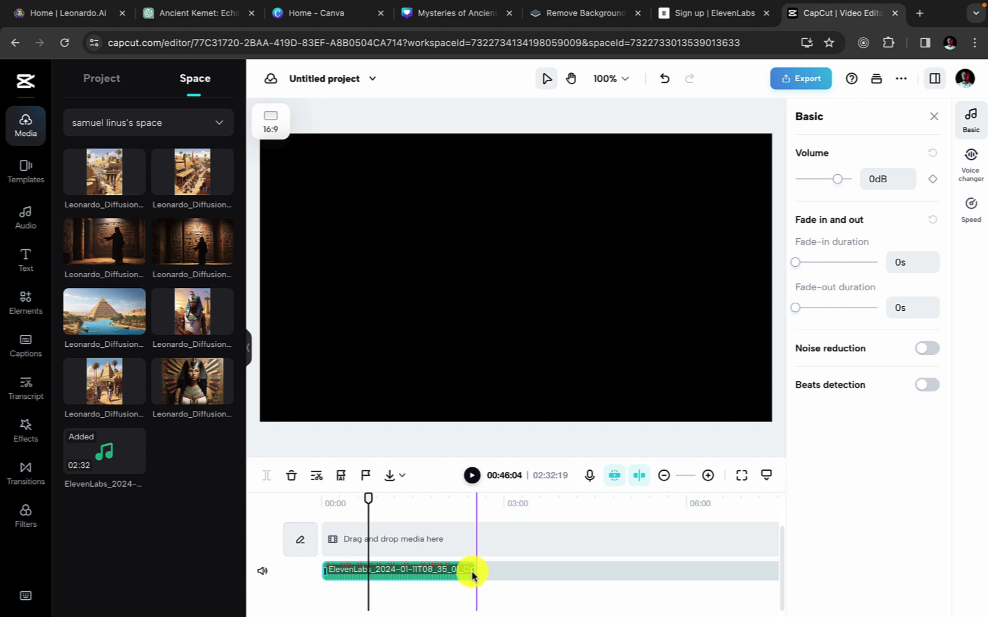
pyautogui.moveTo(473, 570); pyautogui.dragTo(475, 570)
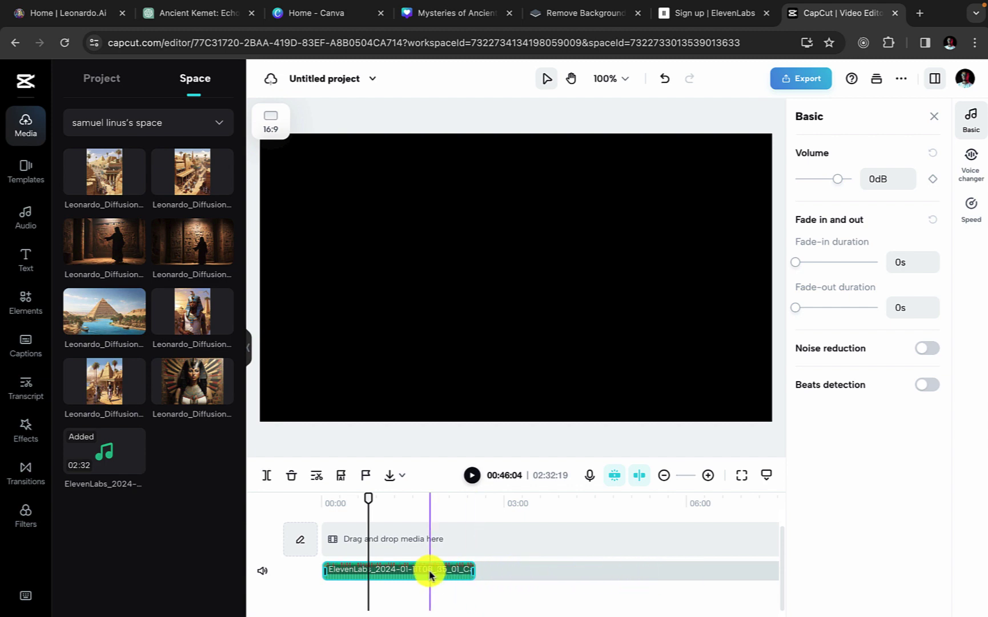
pyautogui.keyDown('ctrl'); pyautogui.scroll(6, 428, 576); pyautogui.keyUp('ctrl')
pyautogui.scroll(3, 430, 573)
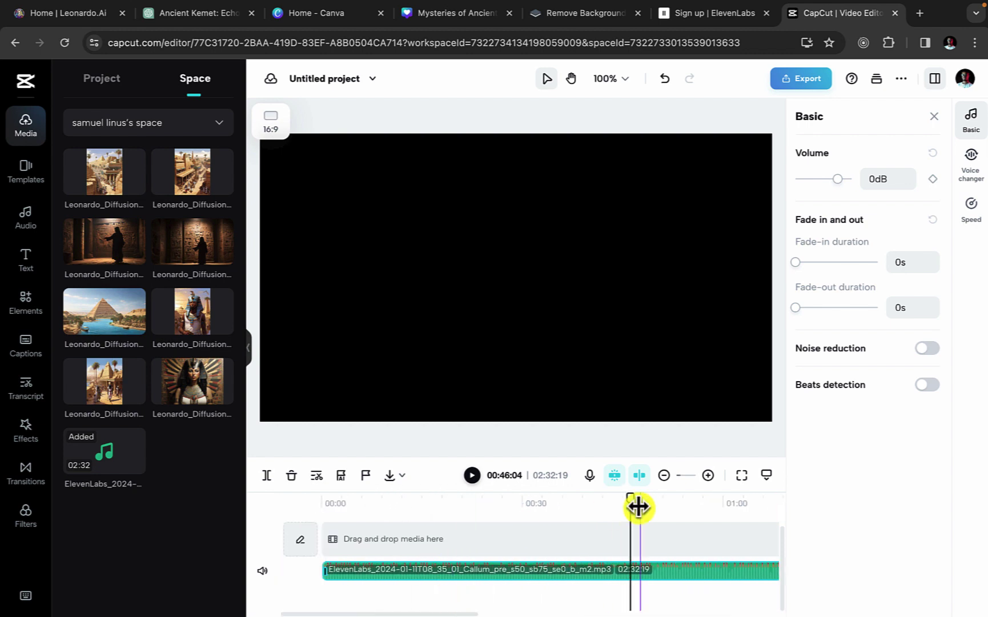
pyautogui.moveTo(630, 500); pyautogui.dragTo(311, 518)
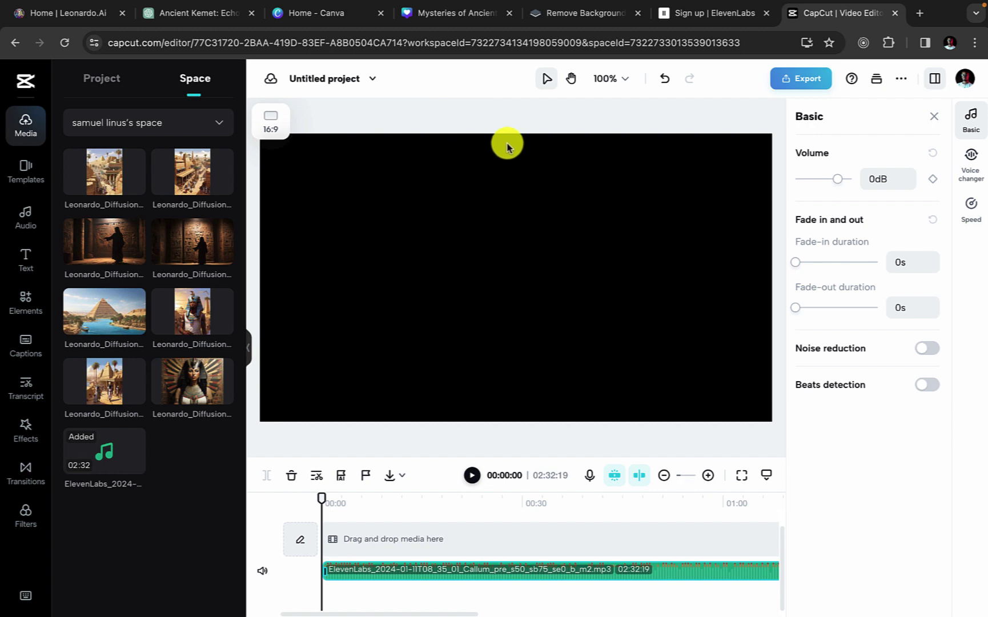
# Switch to Leonardo.Ai, start a new image, and generate four prompt ideas from "ancient egypt"
pyautogui.click(73, 12)
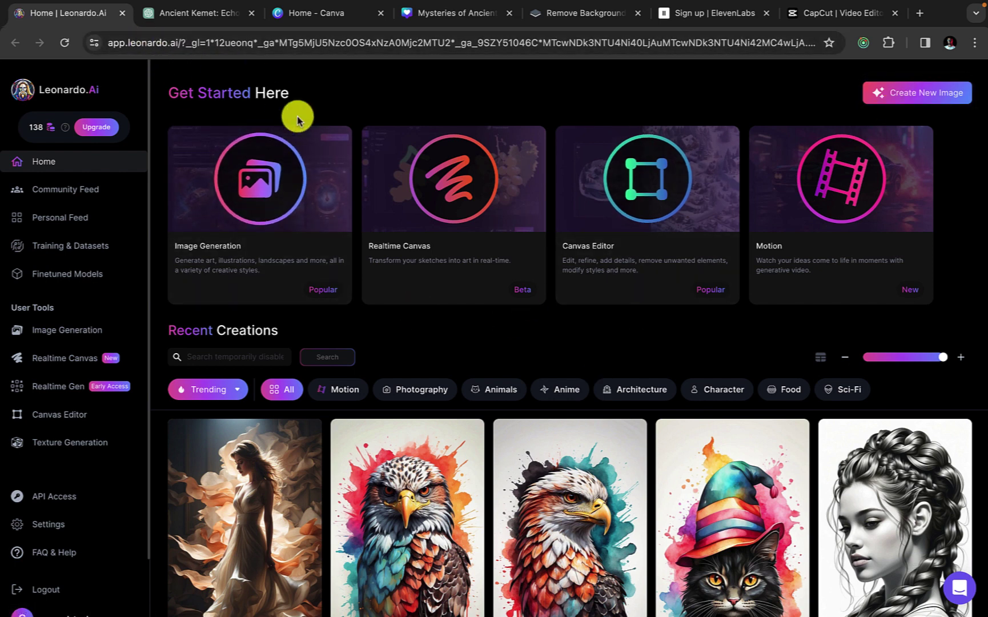
pyautogui.click(929, 96)
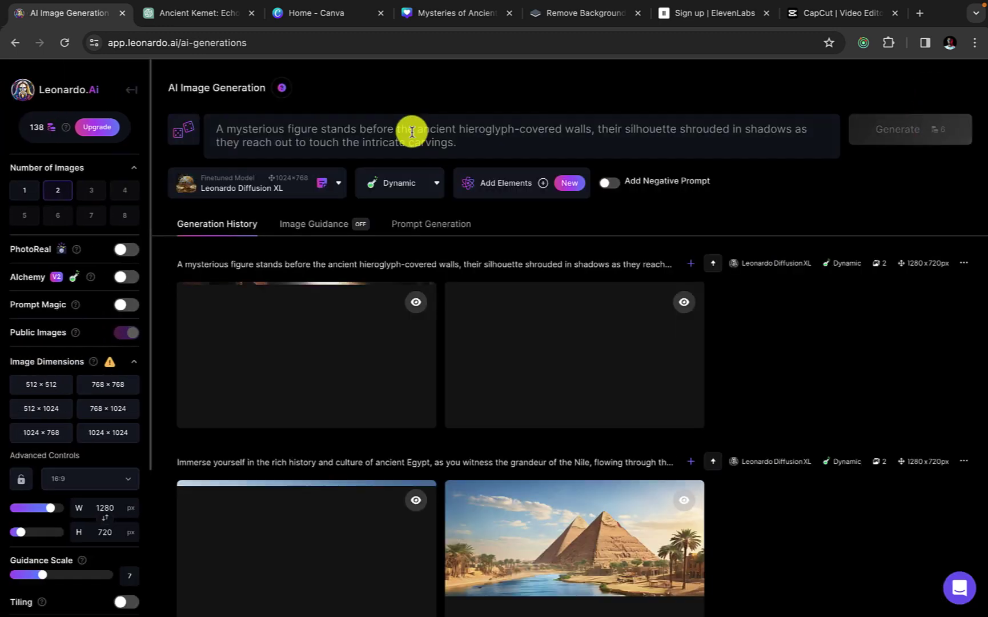
pyautogui.tripleClick(323, 142)
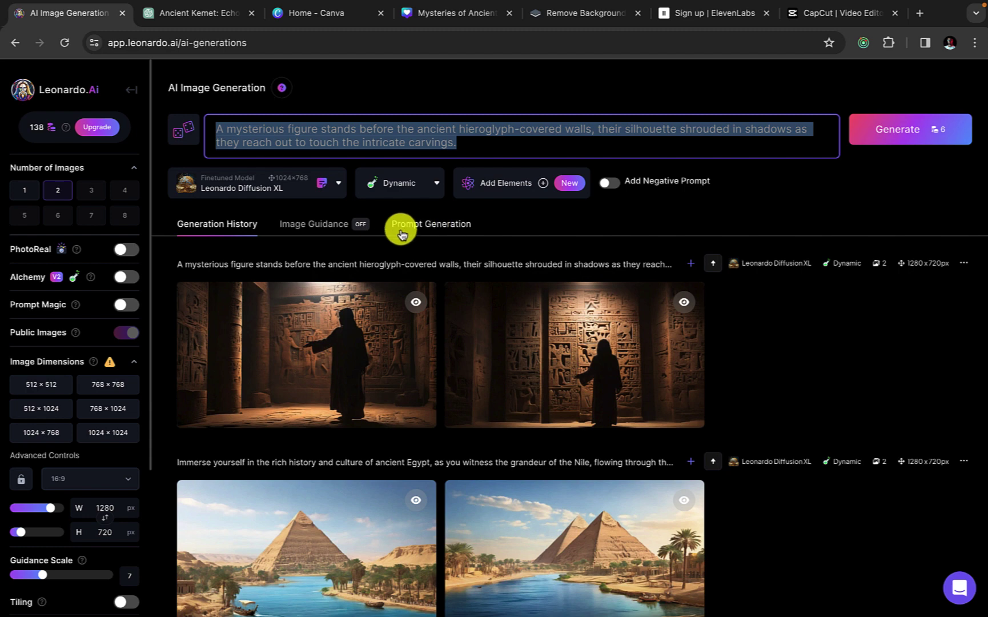
pyautogui.click(438, 231)
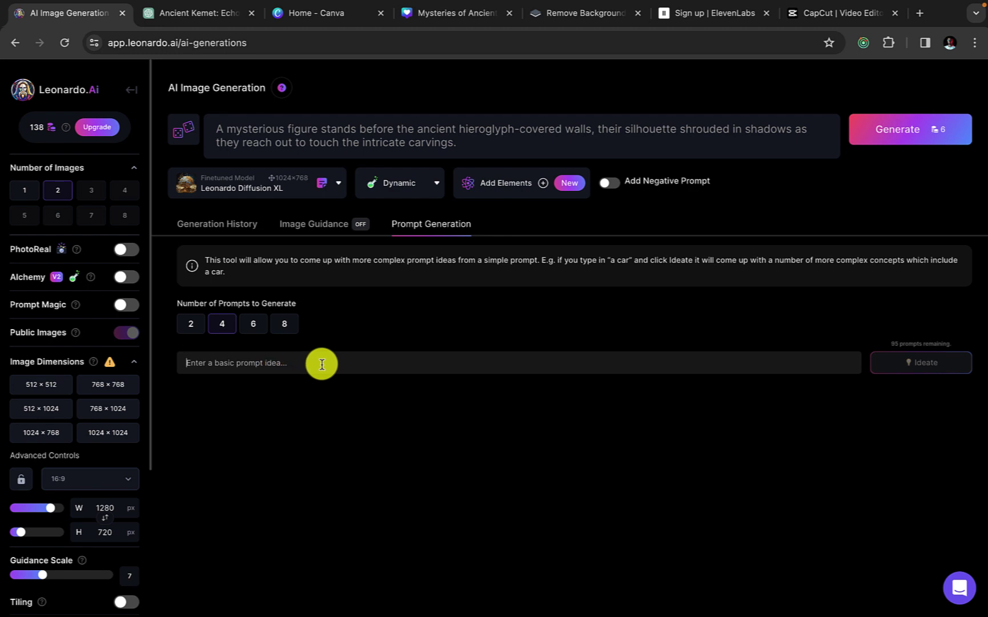
pyautogui.write('and')
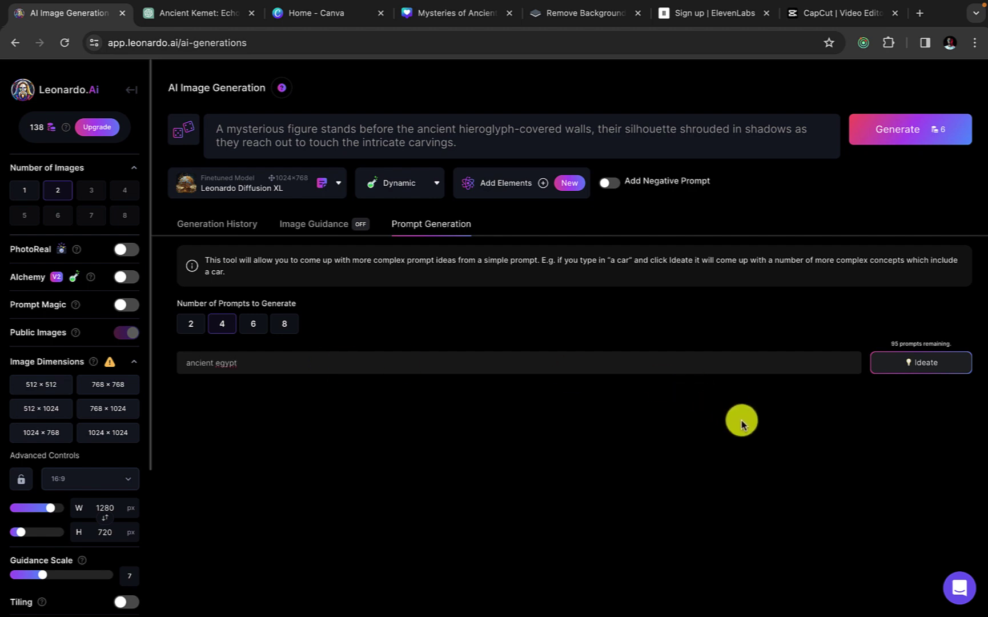
pyautogui.click(919, 366)
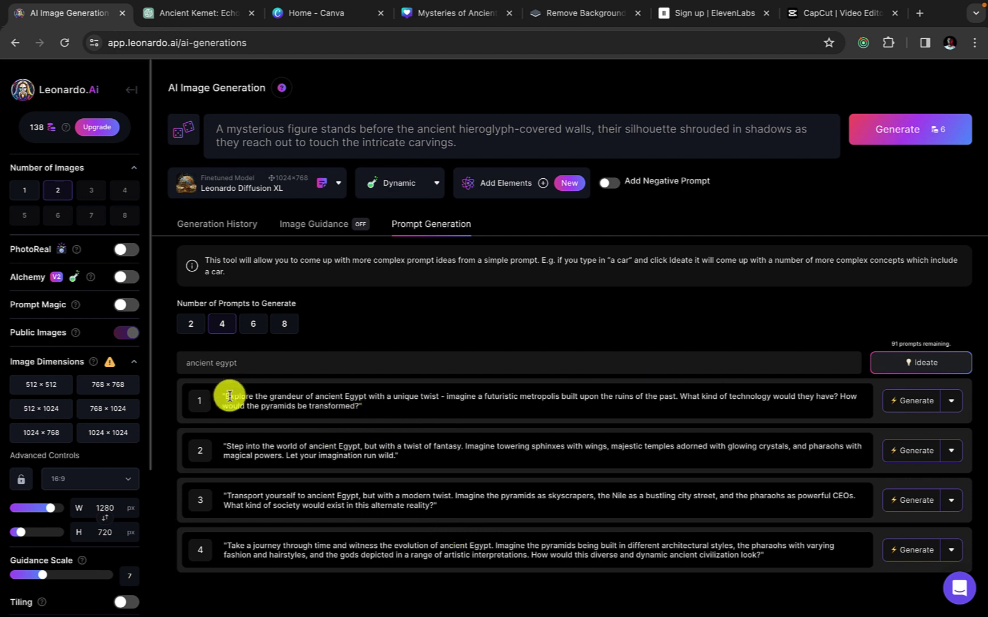
# Replace the image prompt with the first suggested idea about a futuristic metropolis built upon ancient Egypt's ruins
pyautogui.moveTo(227, 397); pyautogui.dragTo(350, 406)
pyautogui.hotkey('ctrl', 'c')
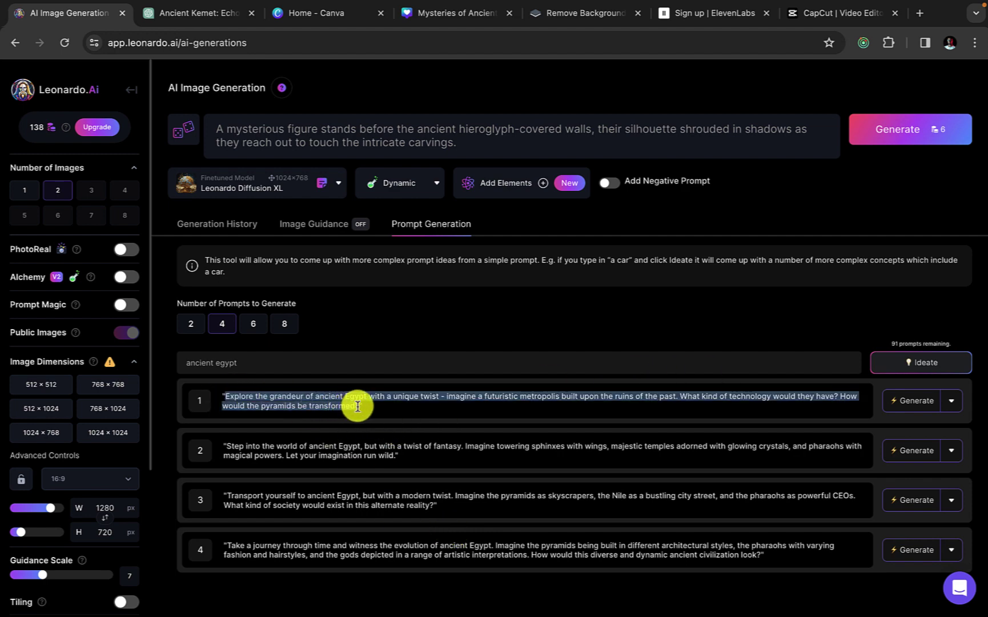
pyautogui.tripleClick(349, 140)
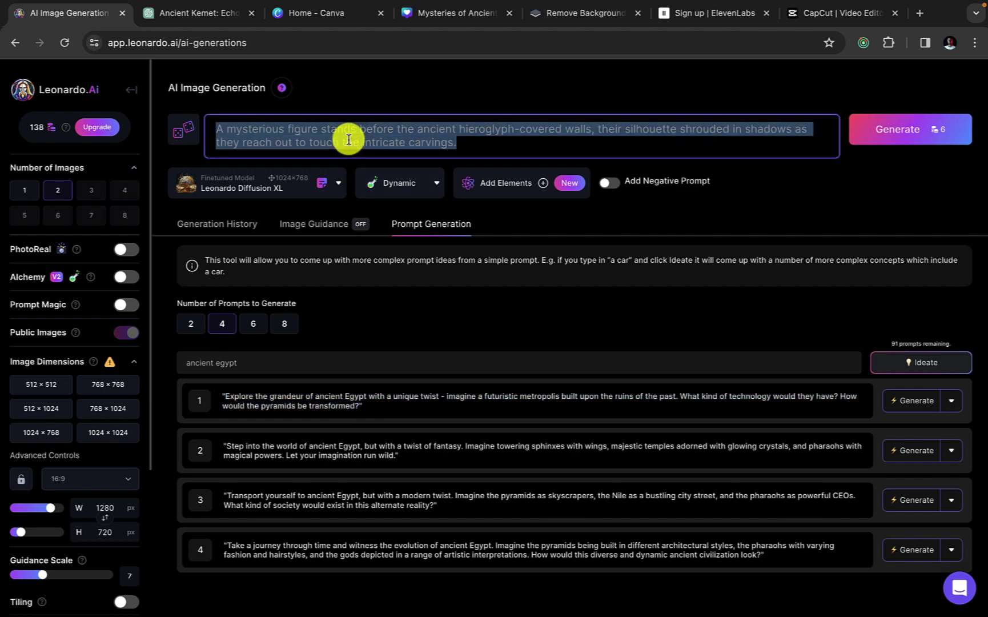
pyautogui.hotkey('ctrl', 'v')
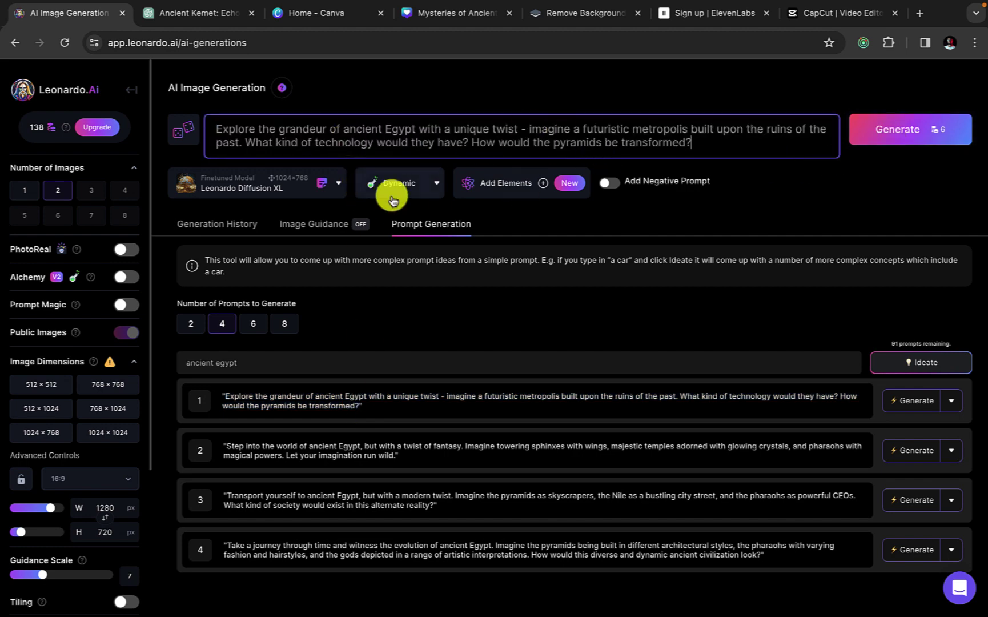
# Browse the generation history and download the second image of the pyramids beside the Nile
pyautogui.click(232, 225)
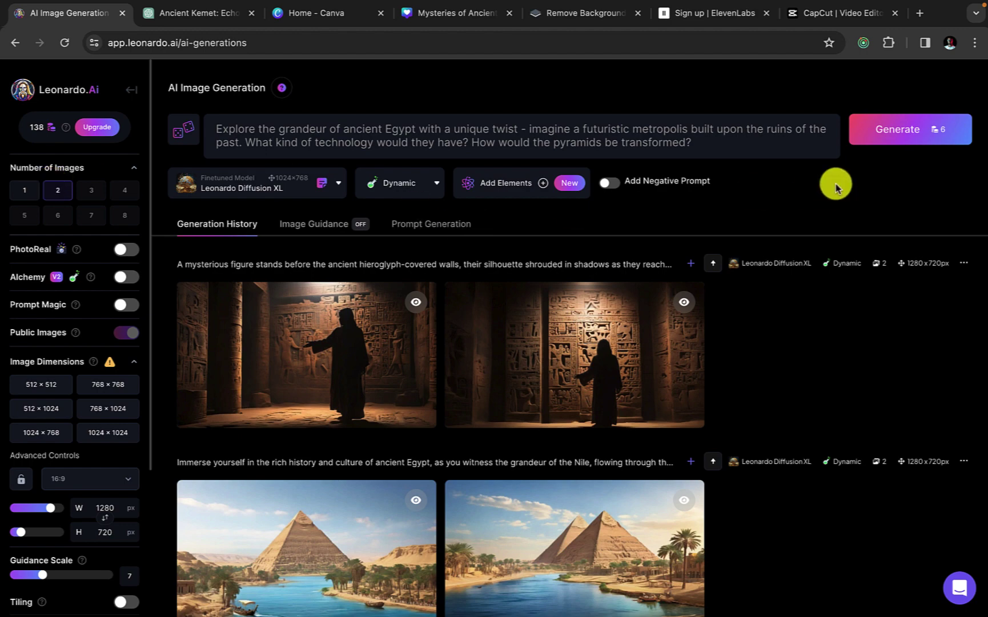
pyautogui.scroll(-6, 657, 419)
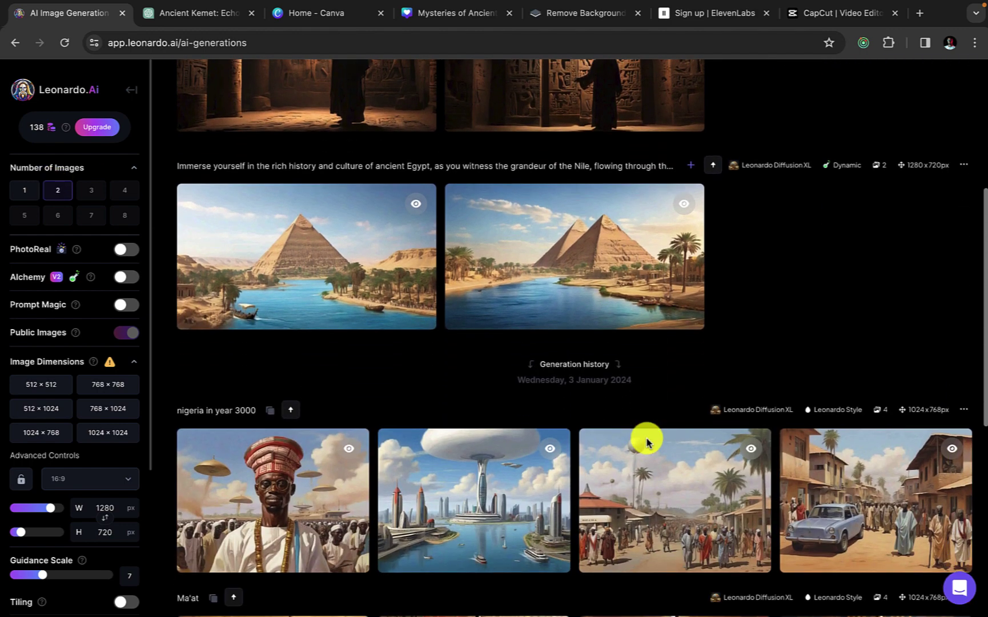
pyautogui.scroll(-6, 316, 417)
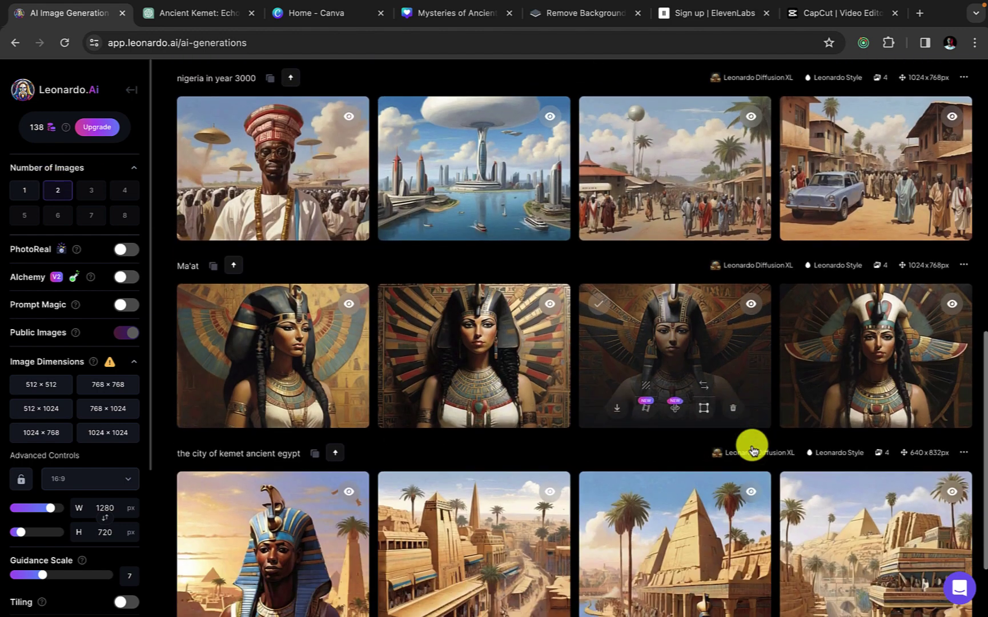
pyautogui.scroll(8, 722, 426)
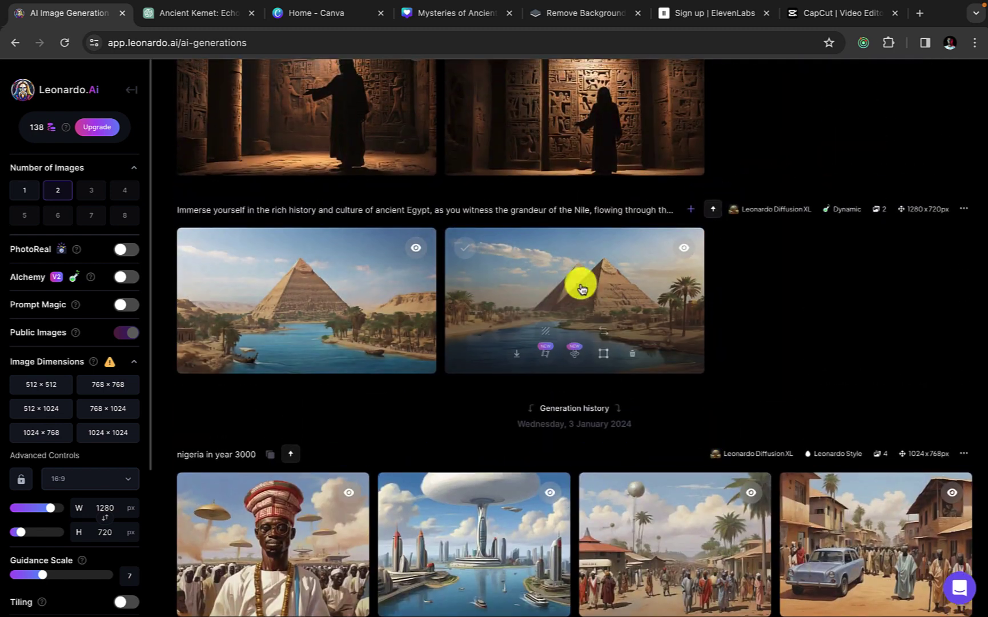
pyautogui.click(517, 359)
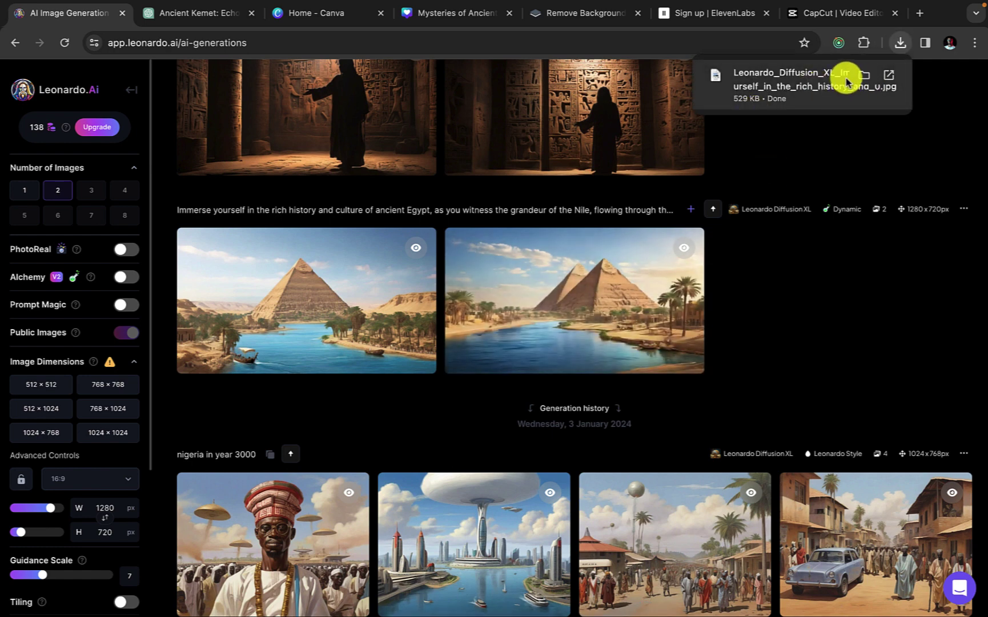
# Check the Leonardo images stored in the kemet folder in Finder, and return to the Leonardo.Ai browser window
pyautogui.click(900, 46)
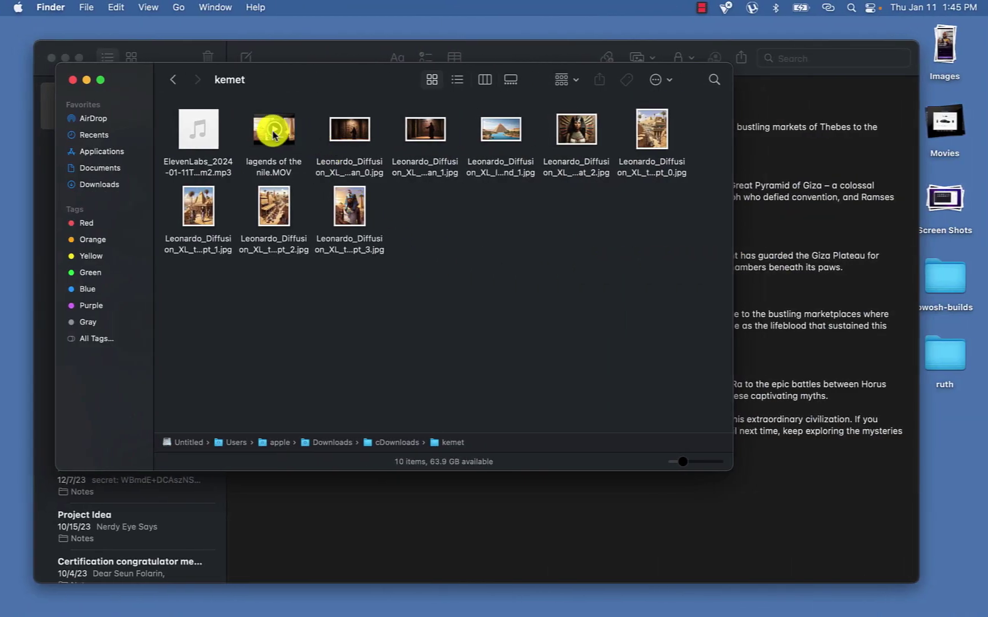
pyautogui.click(345, 136)
pyautogui.hotkey('ctrl', 'Right')
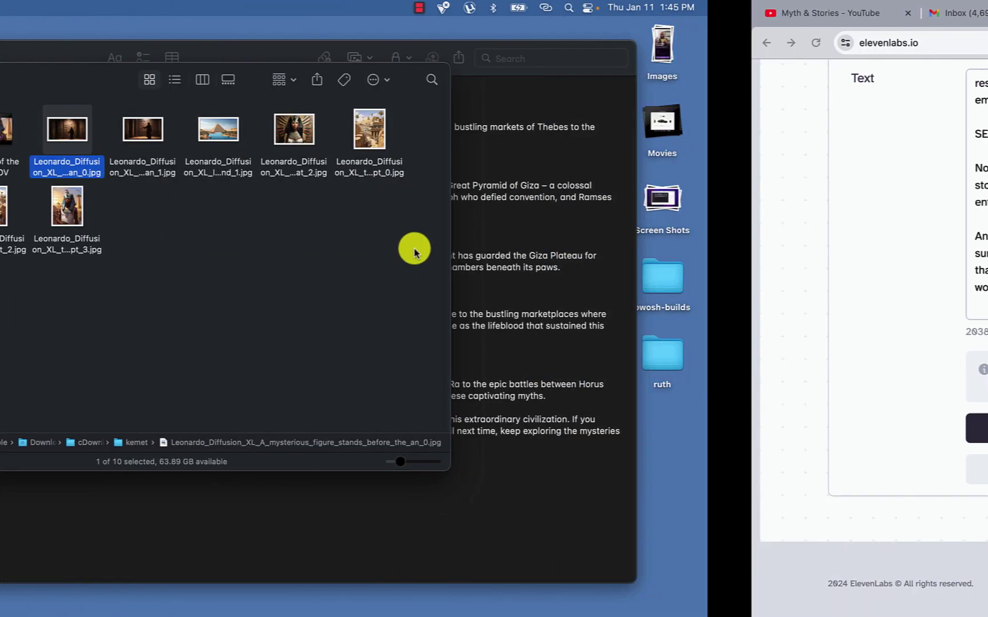
pyautogui.doubleClick(415, 250)
pyautogui.hotkey('ctrl', 'Right')
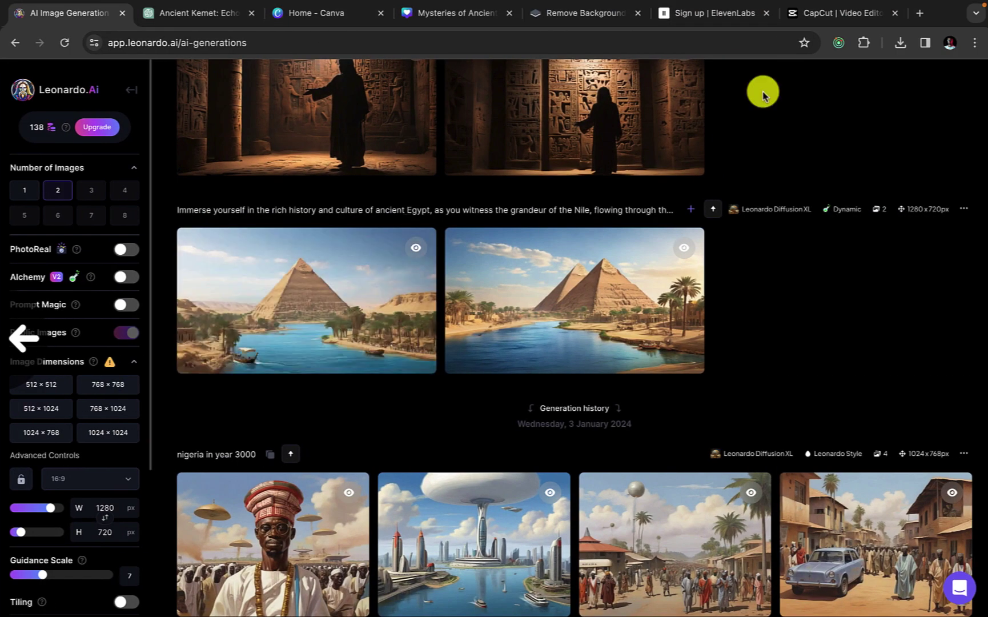
# Switch to the CapCut project and add the image of the robed figure reaching toward the hieroglyph wall to the timeline
pyautogui.click(828, 13)
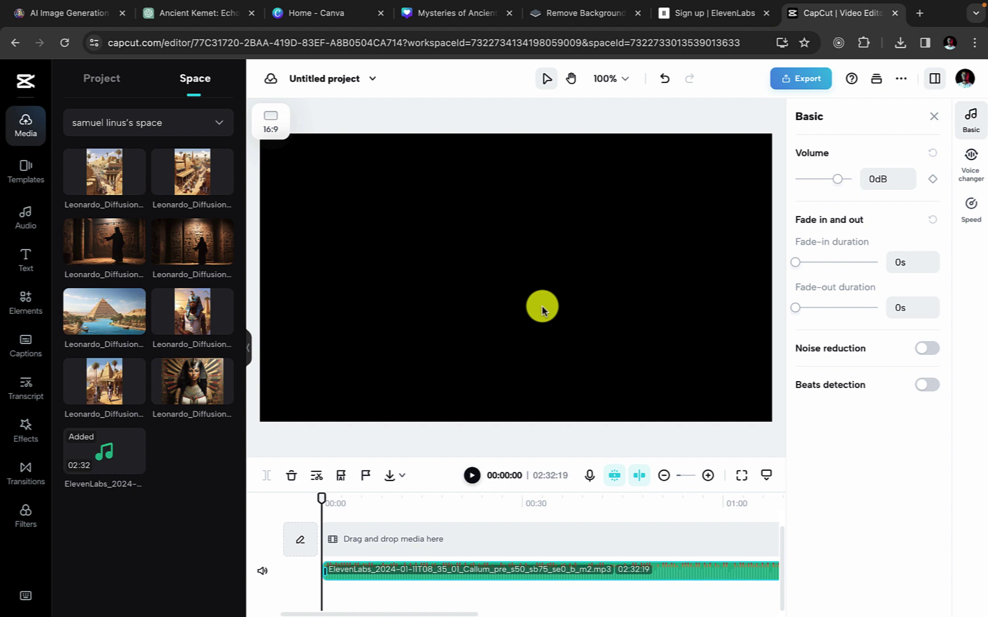
pyautogui.click(97, 244)
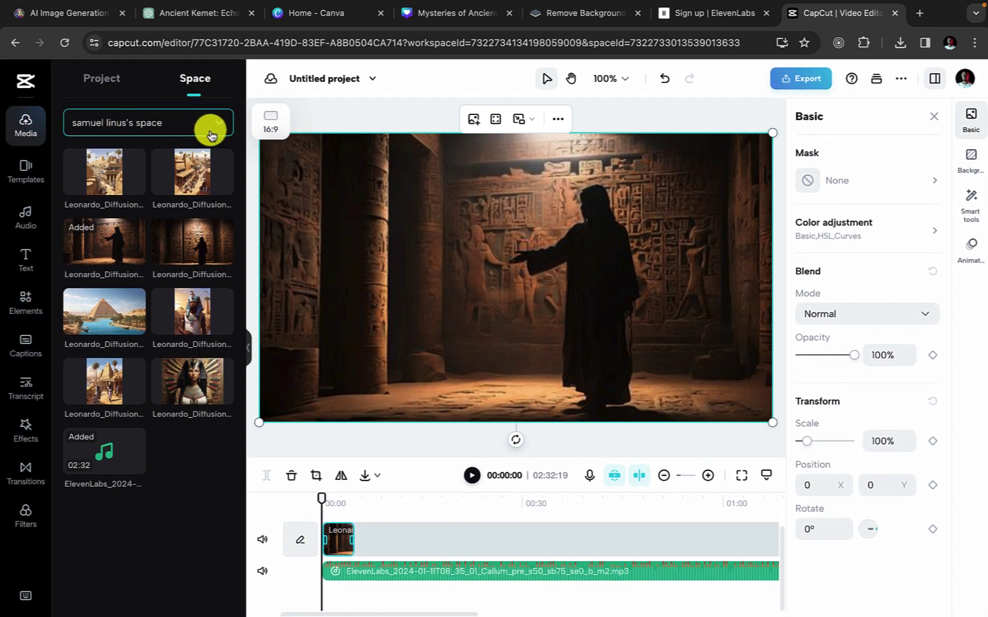
pyautogui.click(212, 135)
pyautogui.click(213, 134)
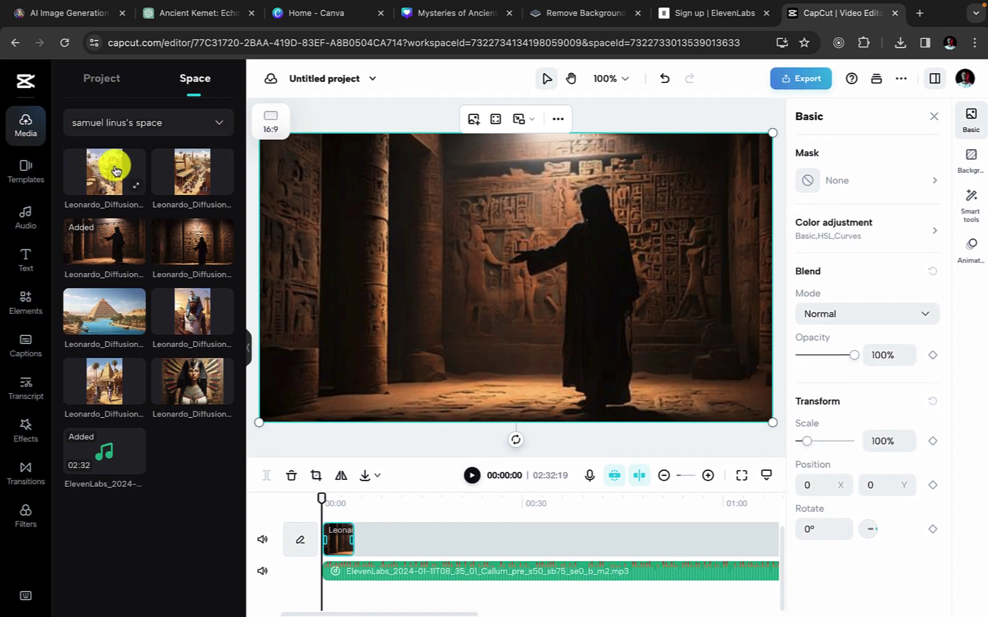
# Add the image of the pyramid beside the Nile to the timeline twice, following the robed-figure clip
pyautogui.click(99, 78)
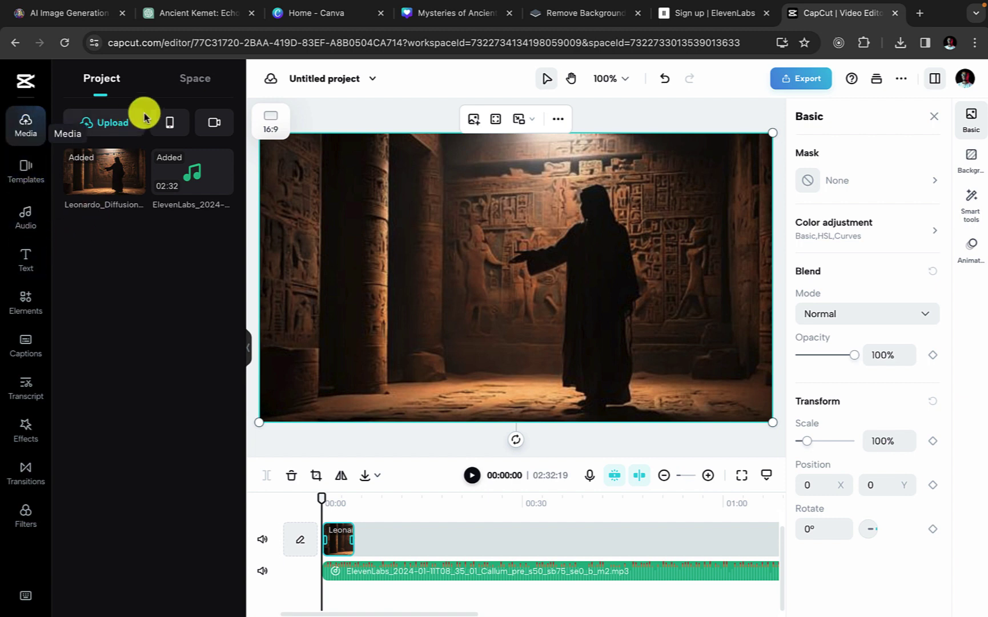
pyautogui.click(194, 79)
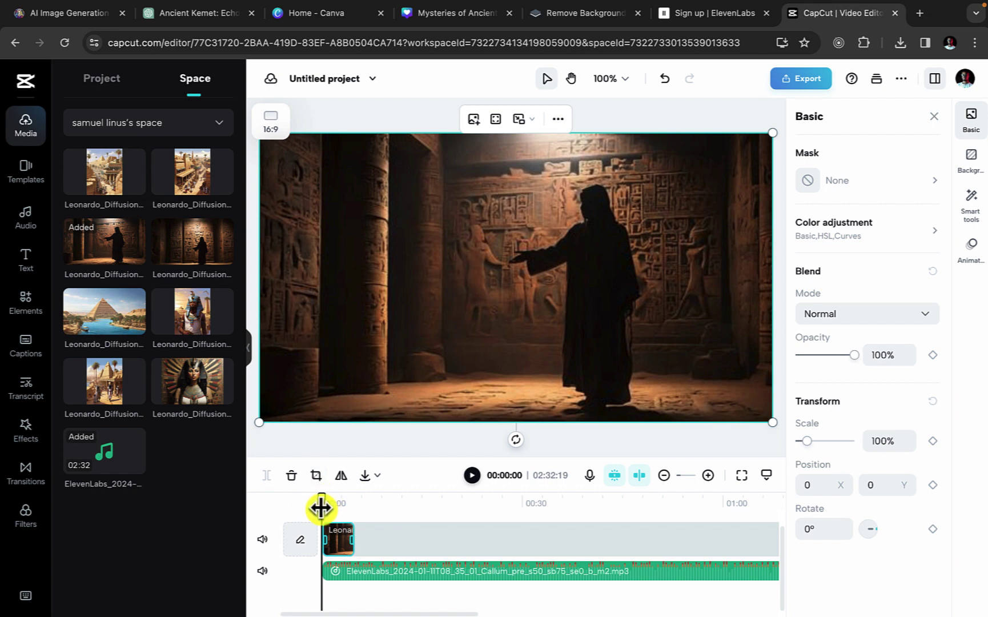
pyautogui.moveTo(321, 500); pyautogui.dragTo(373, 501)
pyautogui.moveTo(371, 502); pyautogui.dragTo(366, 503)
pyautogui.click(112, 318)
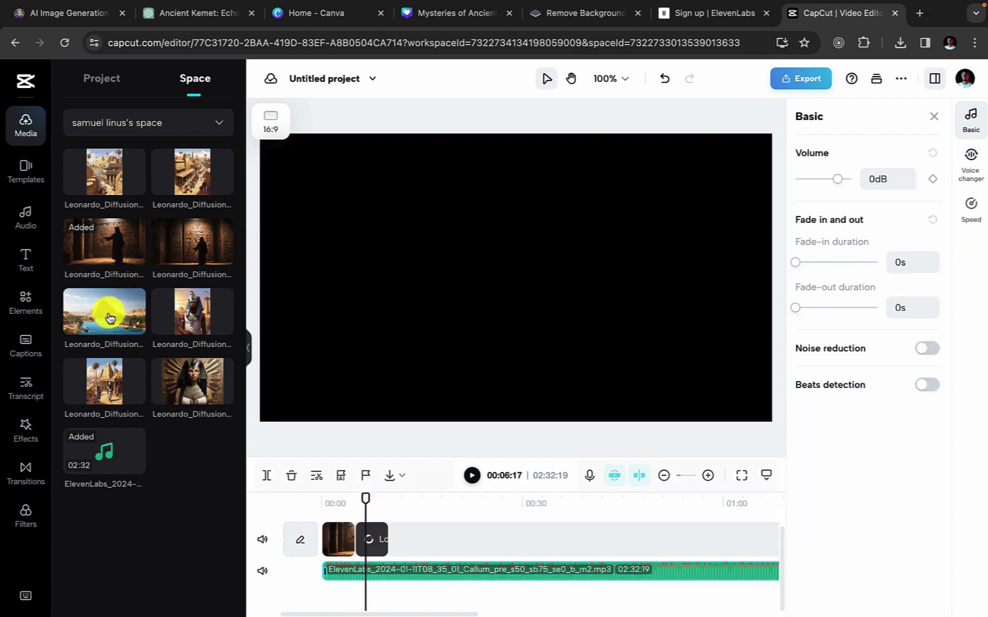
pyautogui.moveTo(366, 498); pyautogui.dragTo(406, 502)
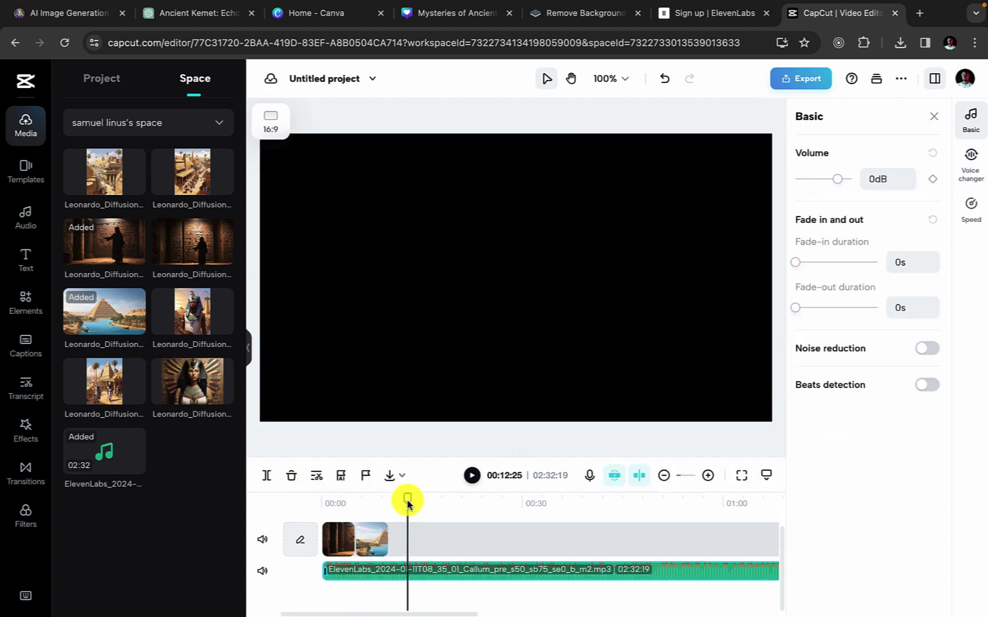
pyautogui.click(127, 323)
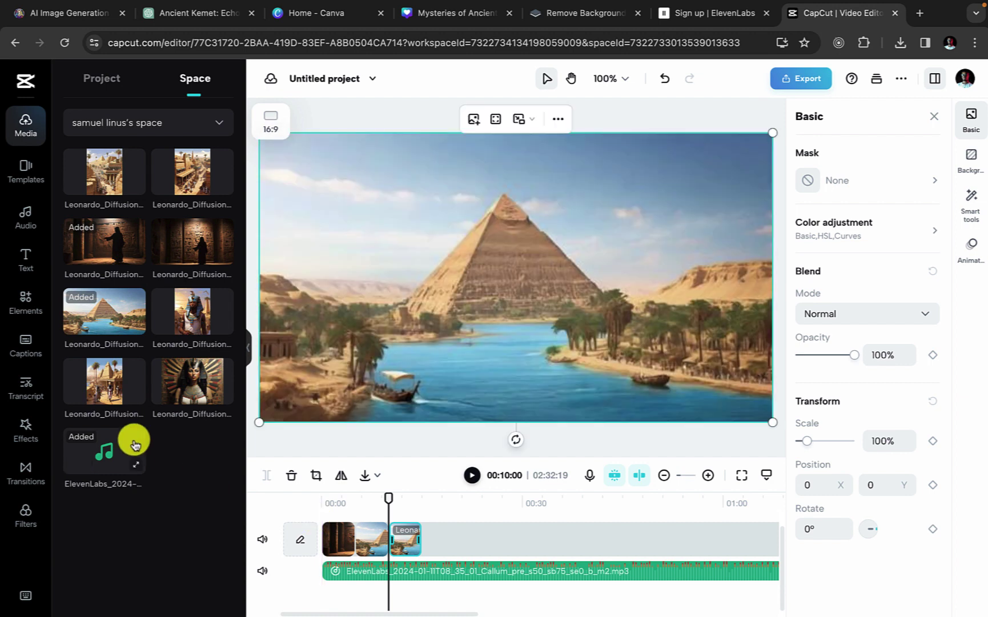
# Browse the available text templates for the video
pyautogui.click(27, 264)
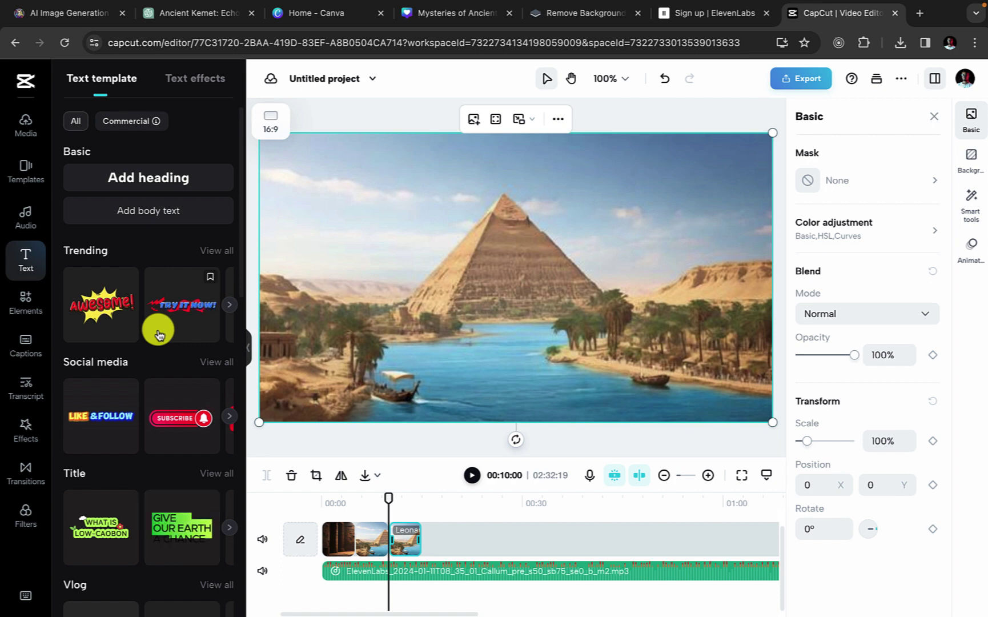
pyautogui.scroll(-3, 159, 334)
pyautogui.scroll(1, 159, 330)
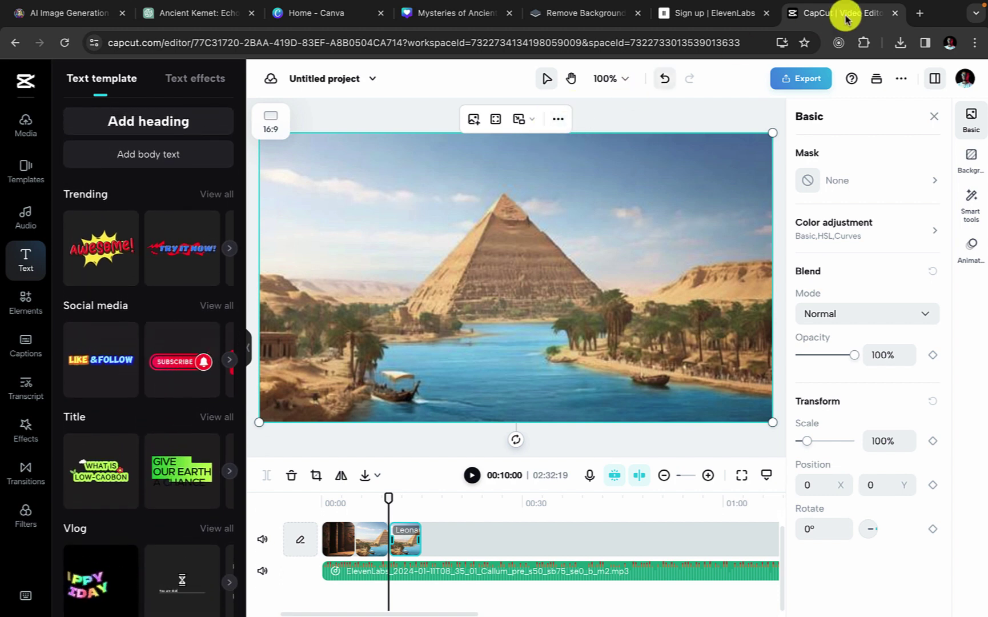
# Open pixabay.com in a new browser tab
pyautogui.click(919, 13)
pyautogui.click(582, 43)
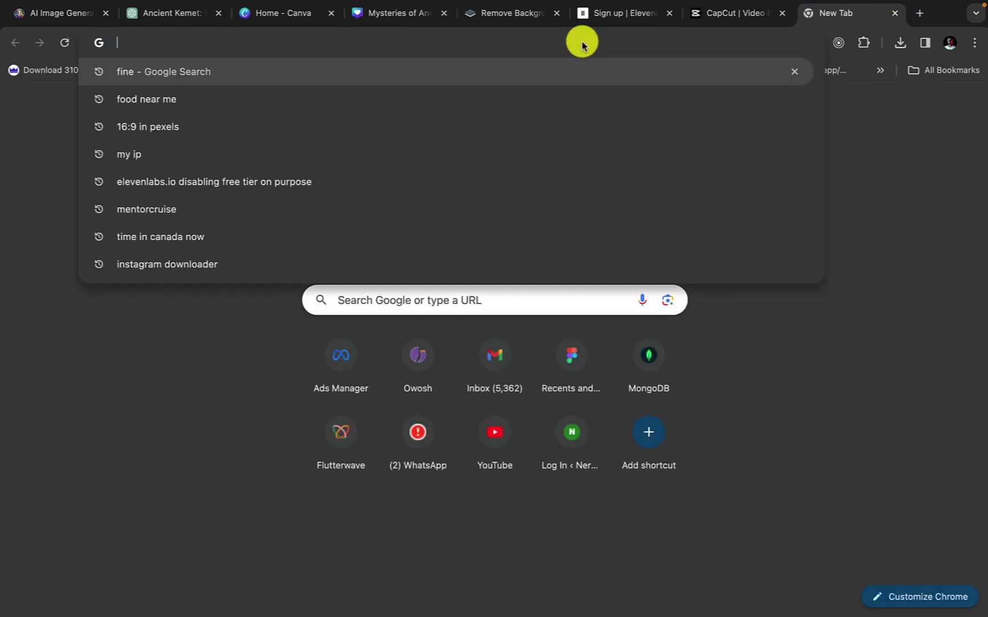
pyautogui.write('pixabay.com')
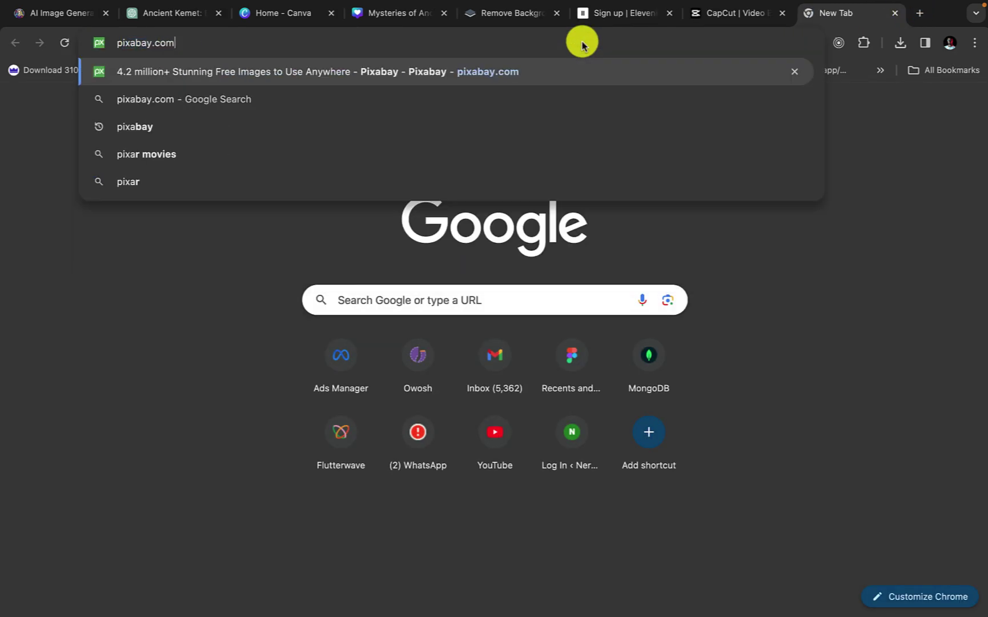
pyautogui.press('Return')
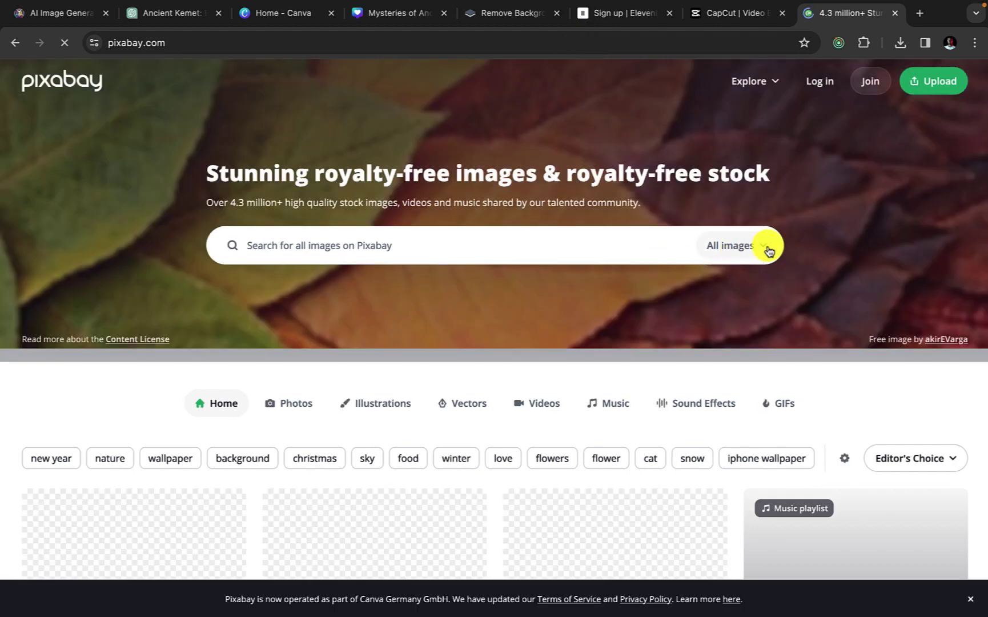
# Search Pixabay's music category for "documentary" and look over the royalty-free tracks
pyautogui.click(768, 247)
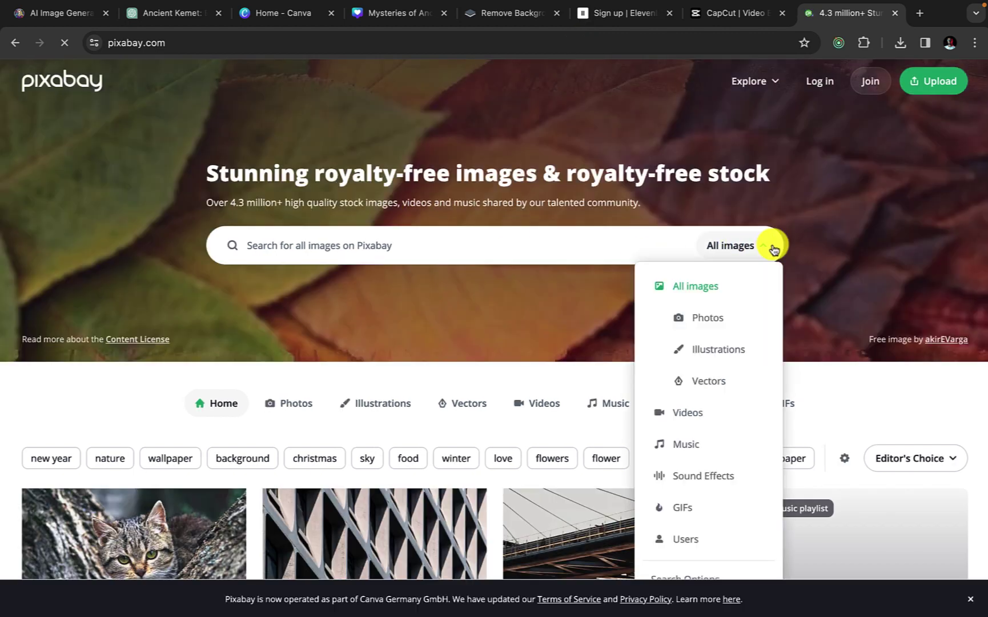
pyautogui.click(710, 444)
pyautogui.click(392, 243)
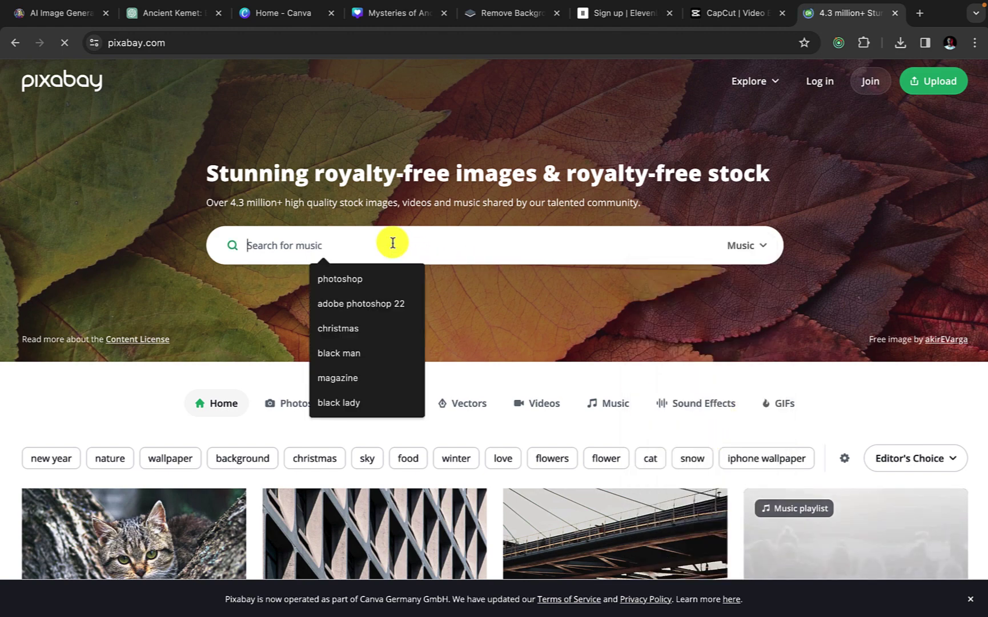
pyautogui.click(392, 242)
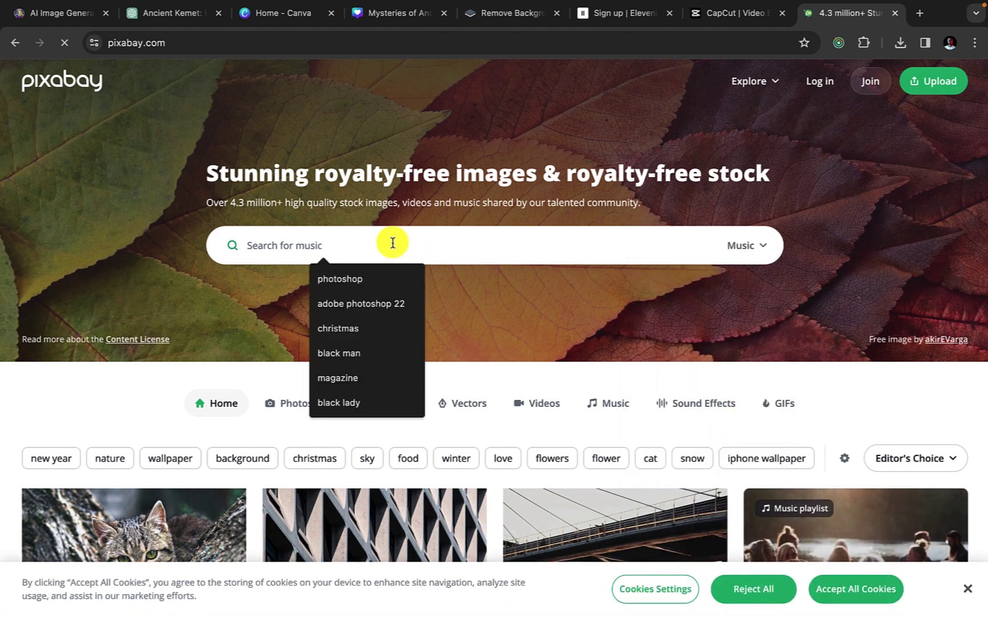
pyautogui.write('docu')
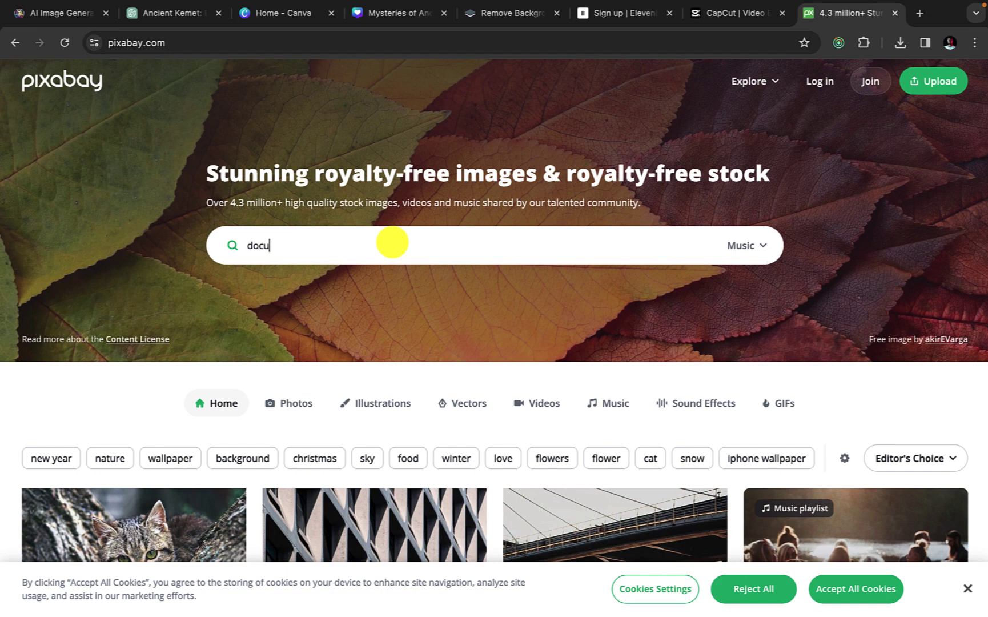
pyautogui.write('mentary')
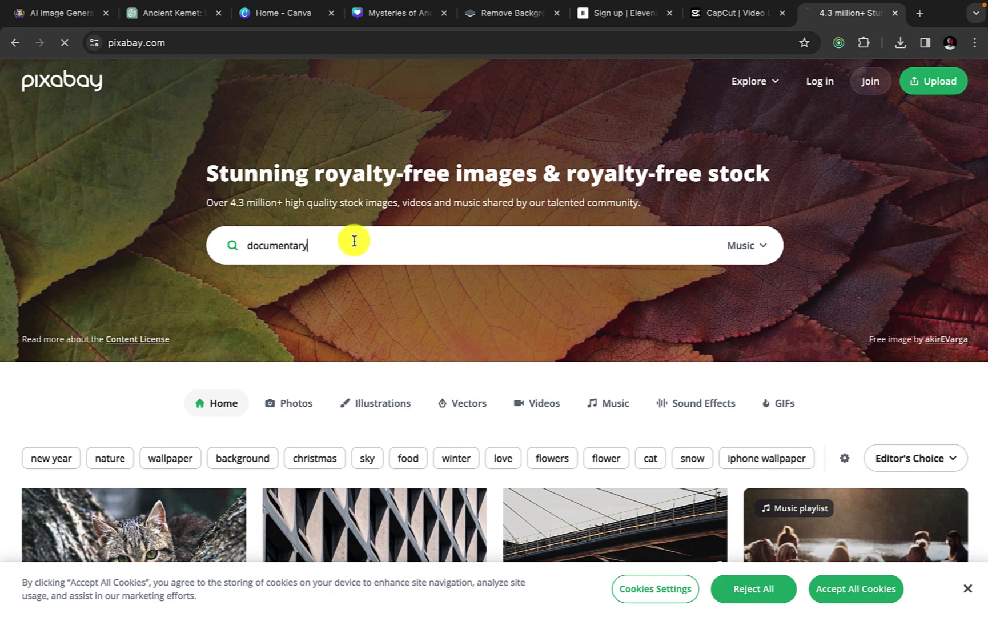
pyautogui.press('Return')
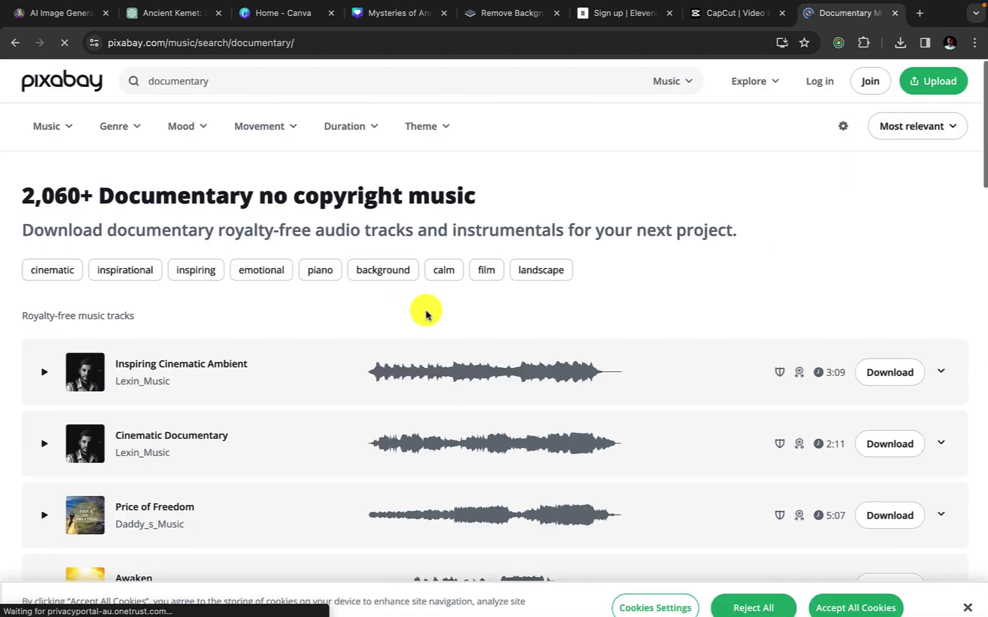
pyautogui.scroll(-3, 426, 313)
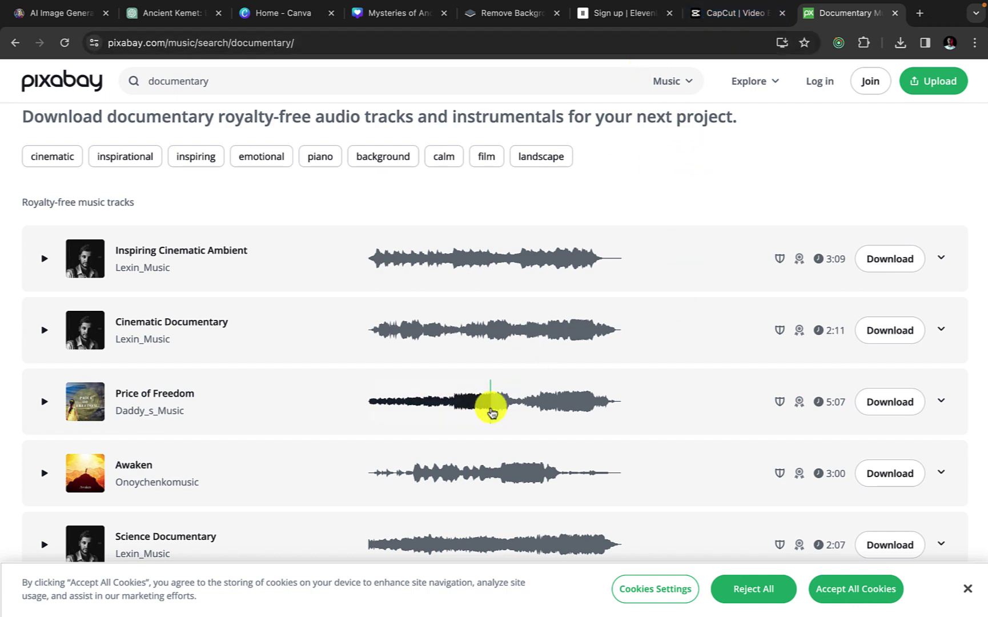
pyautogui.scroll(2, 491, 412)
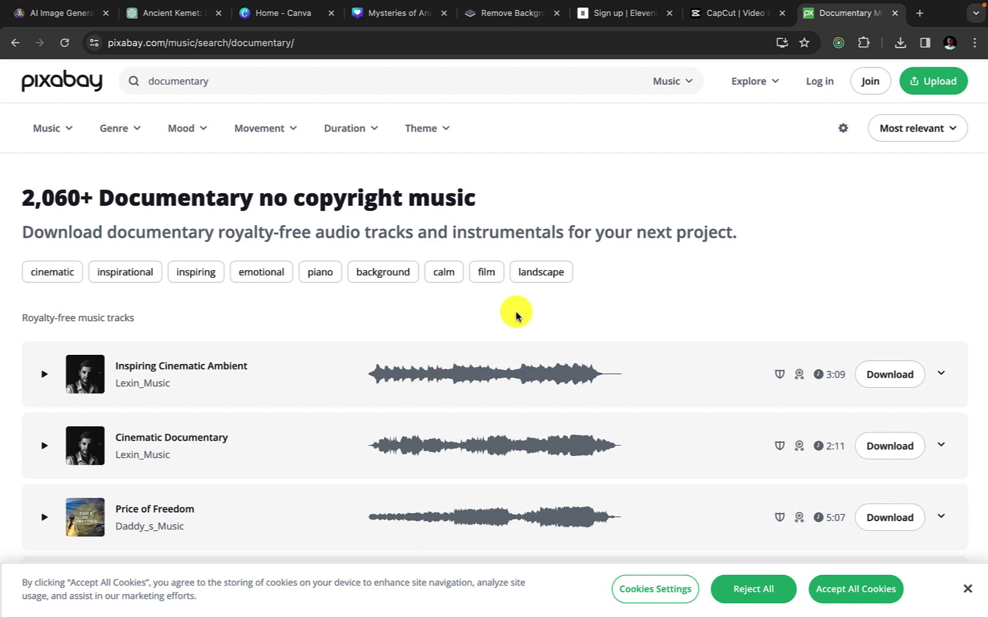
# Return to the CapCut project, switch to the kemet folder in Finder, and preview the finished video lagends of the nile.MOV
pyautogui.click(708, 12)
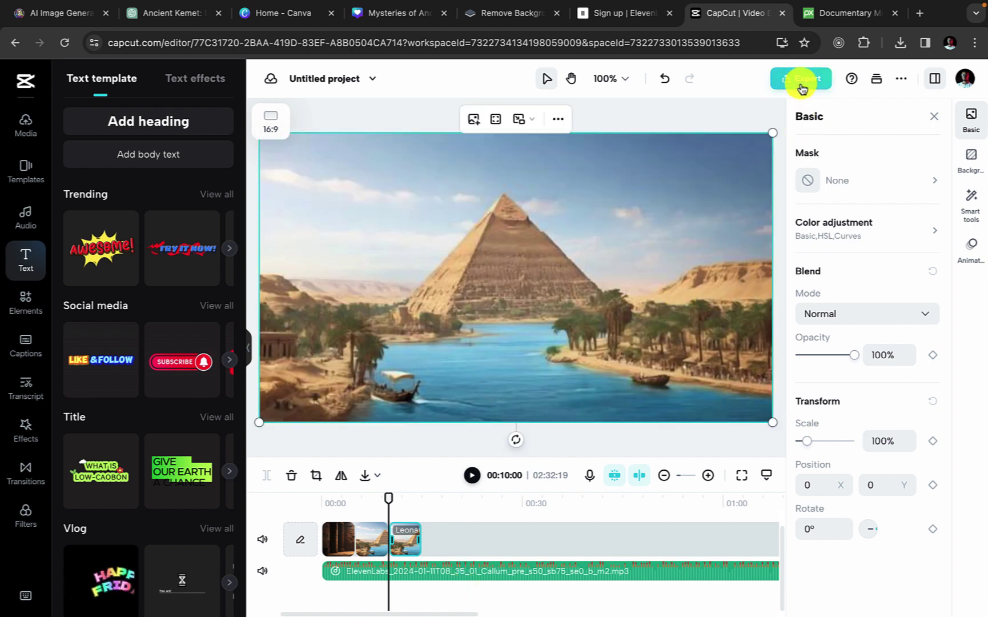
pyautogui.hotkey('ctrl', 'Left')
pyautogui.hotkey('ctrl', 'Left')
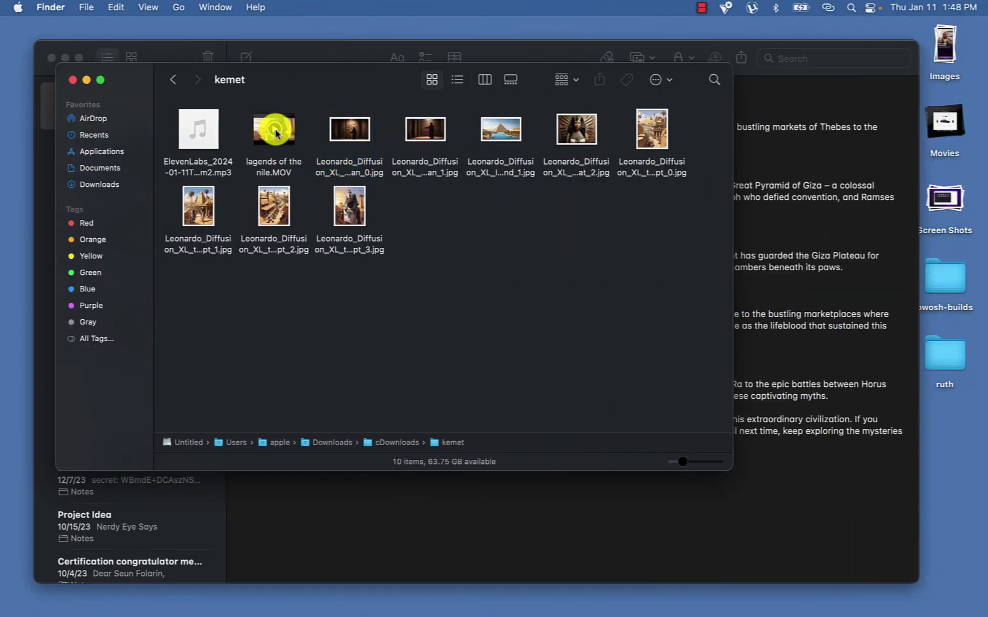
pyautogui.click(272, 131)
pyautogui.press('space')
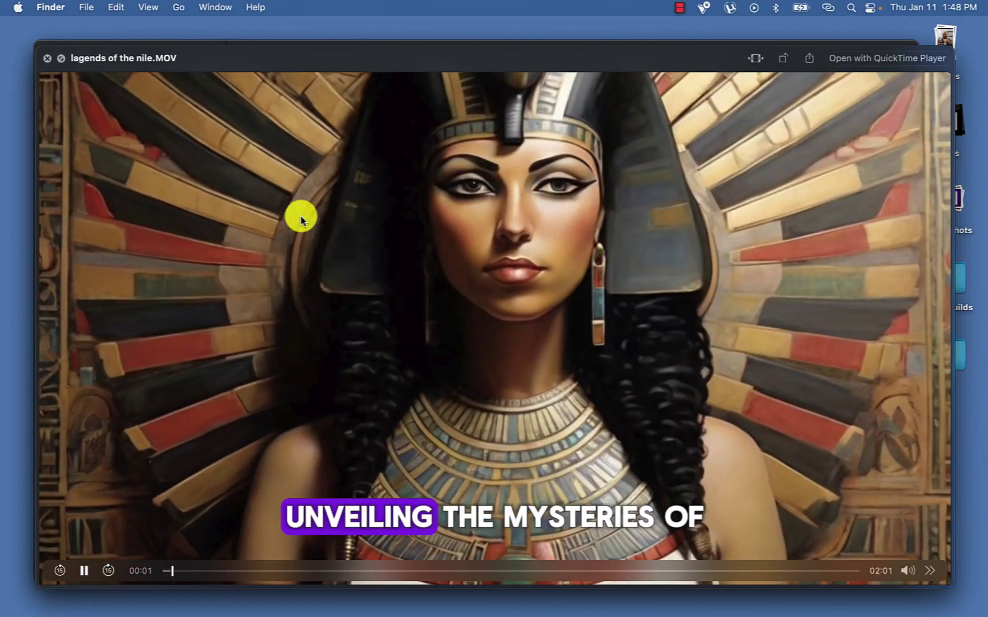
pyautogui.press('XF86AudioRaiseVolume')
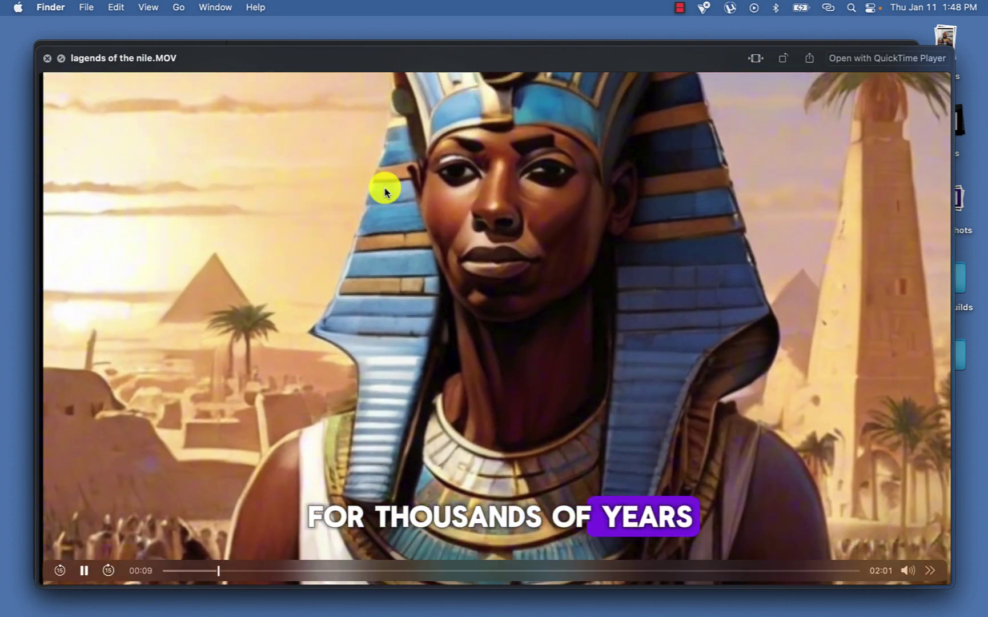
pyautogui.press('space')
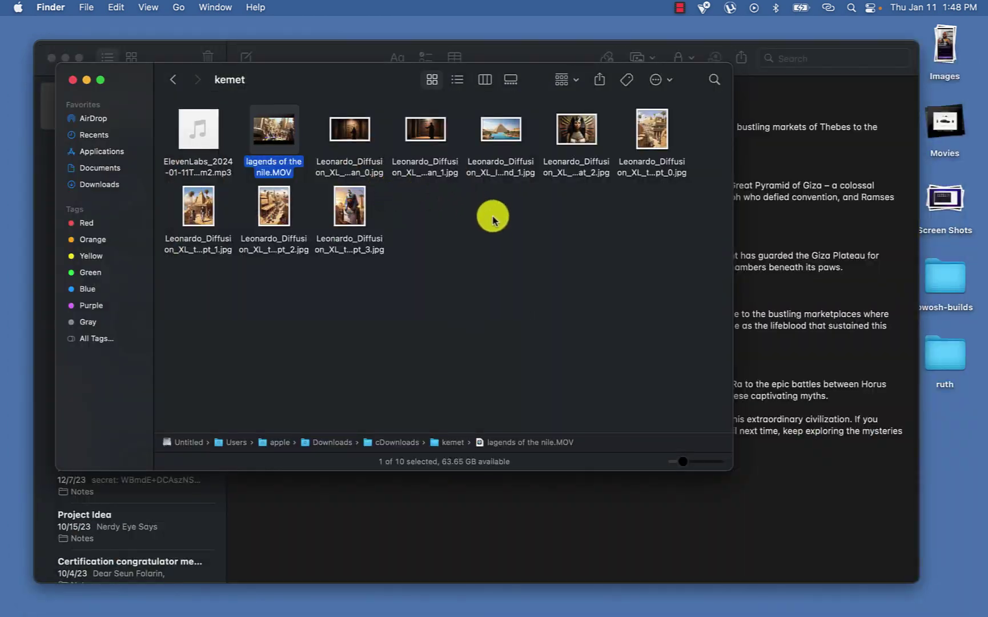
pyautogui.click(506, 245)
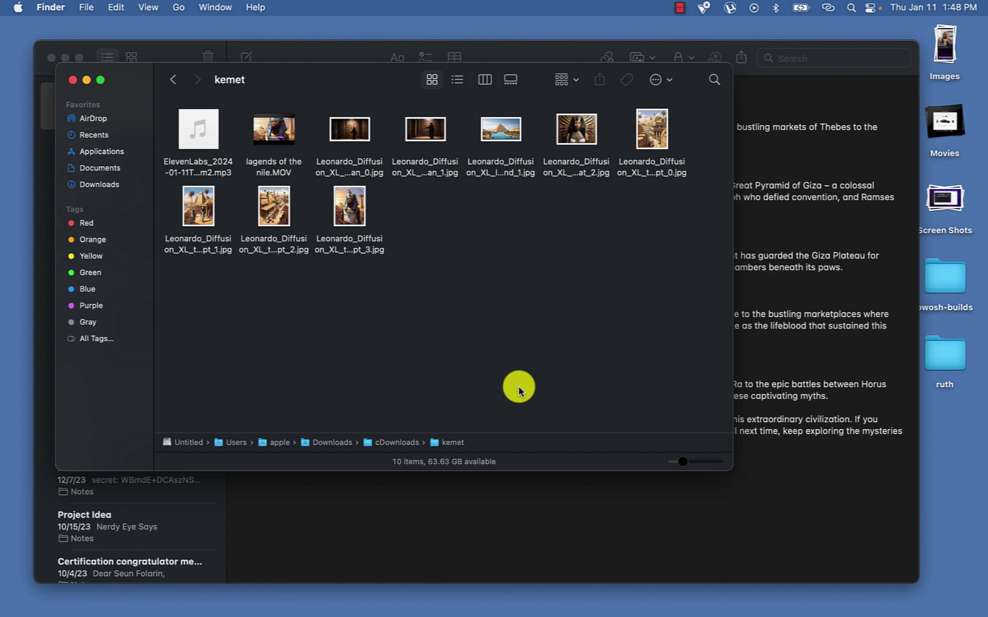
# Switch to the Myth & Stories YouTube channel in the other browser window and start a video upload
pyautogui.hotkey('ctrl', 'Right')
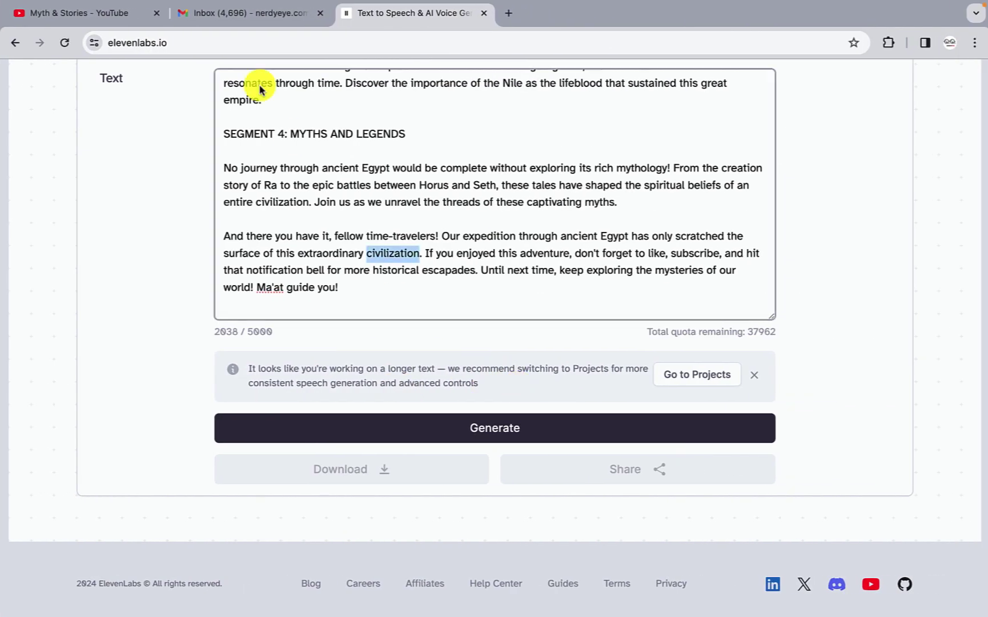
pyautogui.click(100, 11)
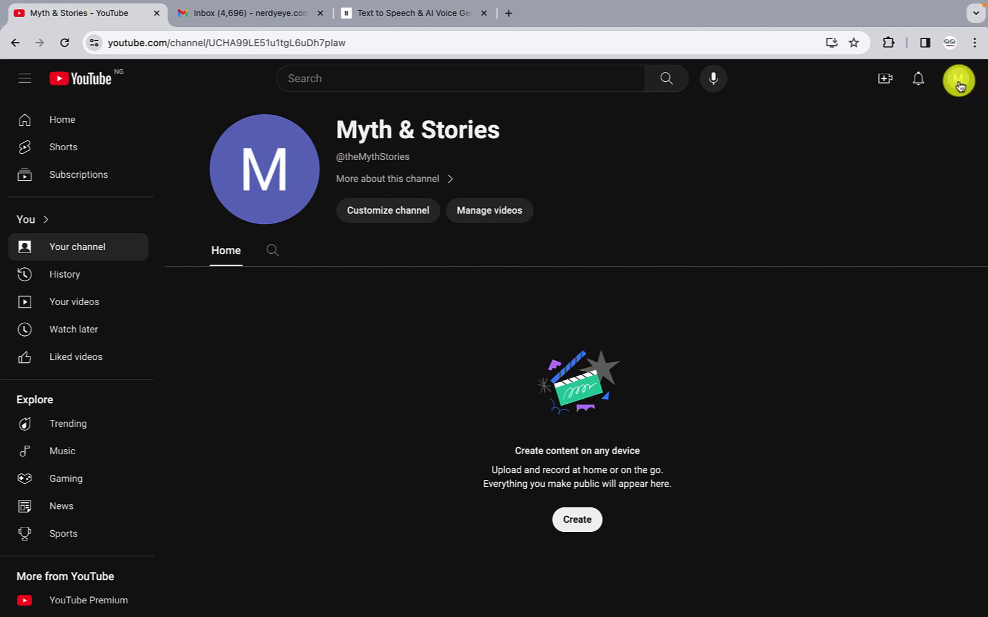
pyautogui.click(886, 80)
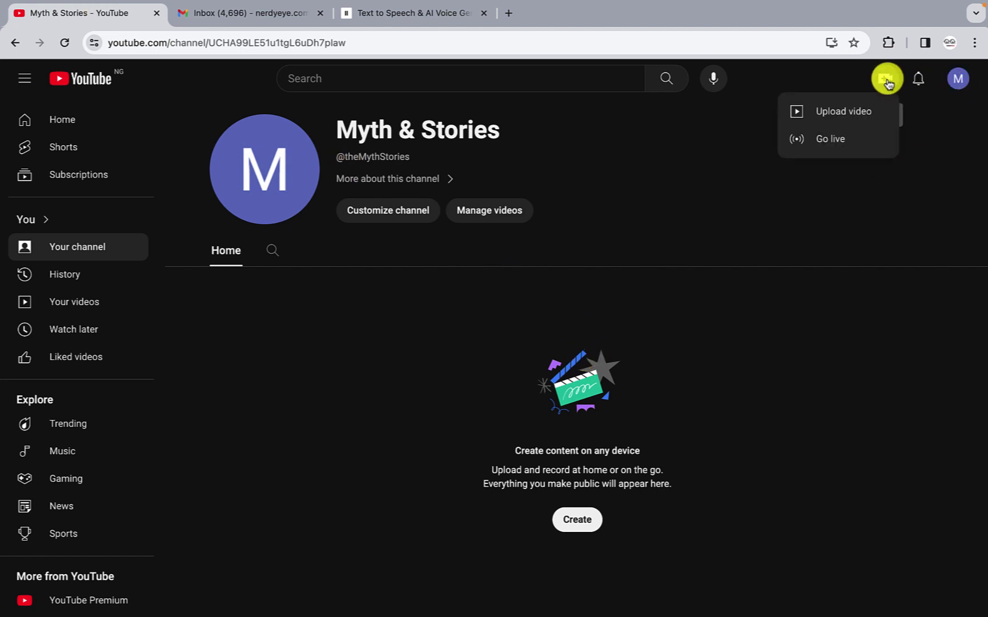
pyautogui.click(848, 111)
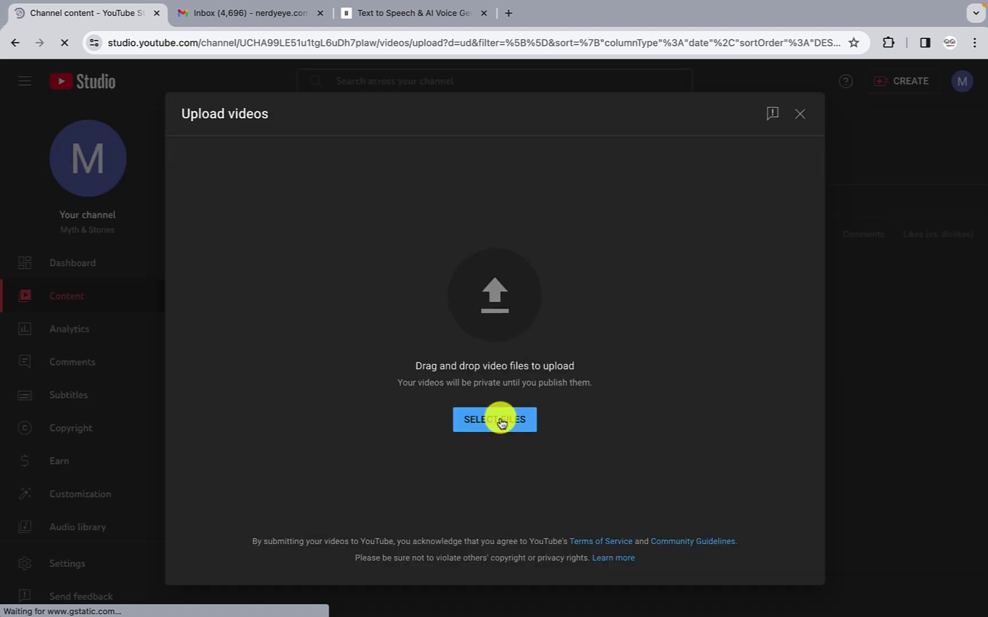
# Select lagends of the nile.MOV from the kemet folder inside cDownloads and upload it
pyautogui.click(501, 421)
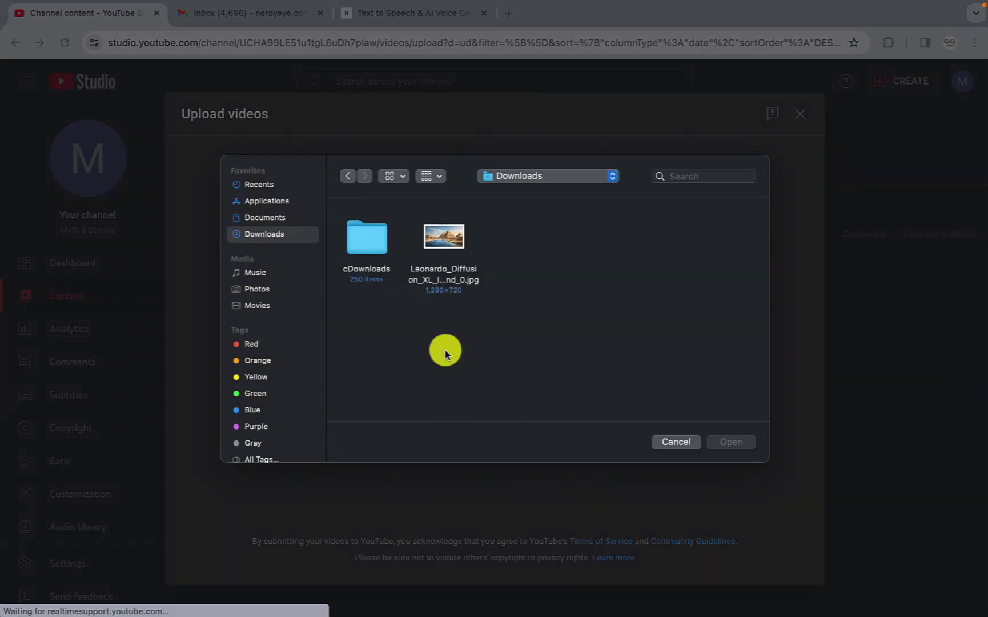
pyautogui.doubleClick(378, 242)
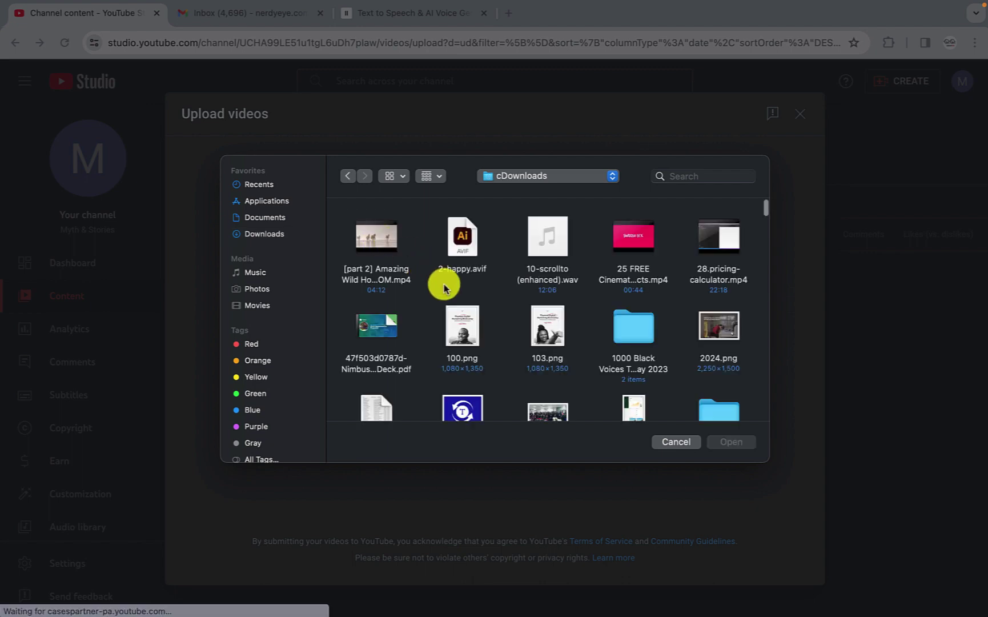
pyautogui.write('ke')
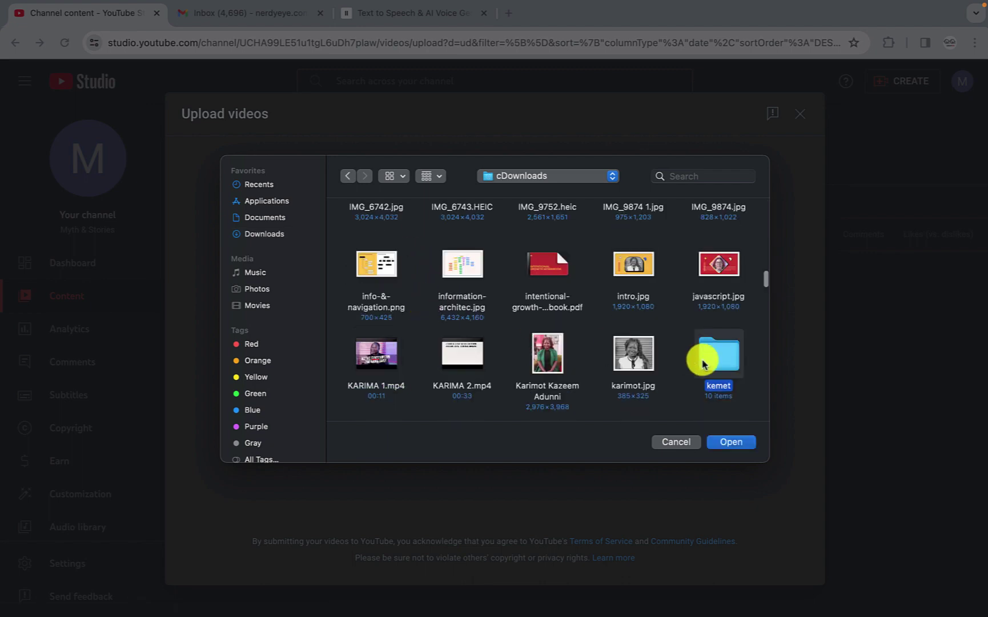
pyautogui.doubleClick(715, 364)
pyautogui.click(451, 244)
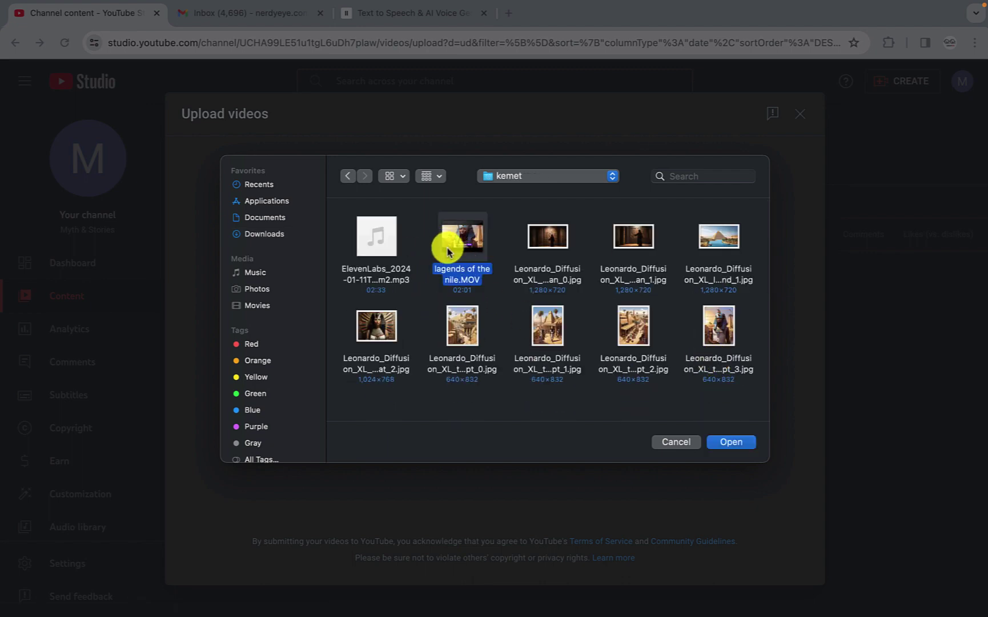
pyautogui.click(728, 441)
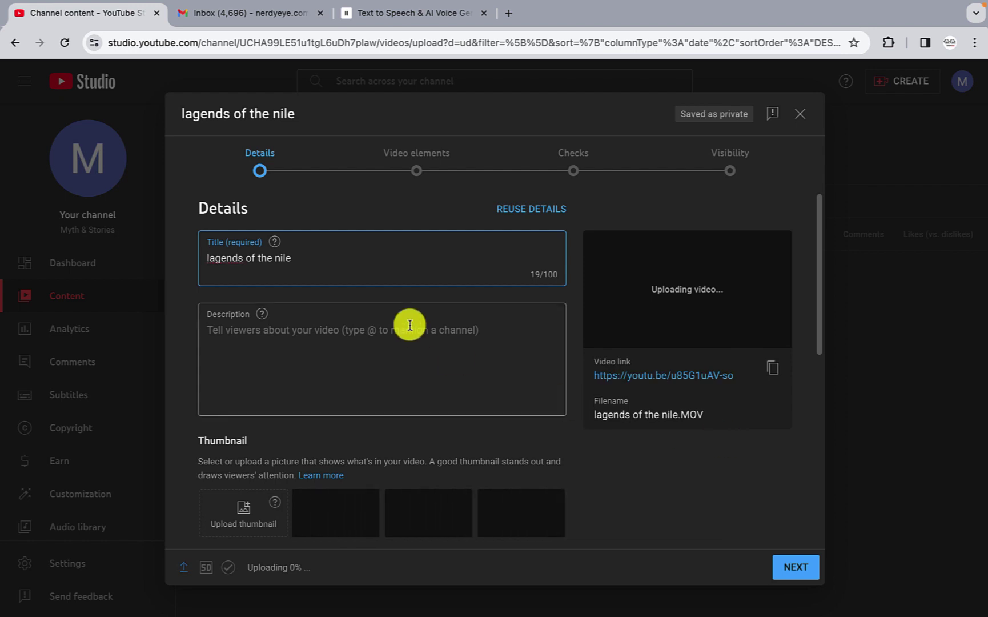
# Correct the misspelled first word of the video title to "legends"
pyautogui.rightClick(228, 261)
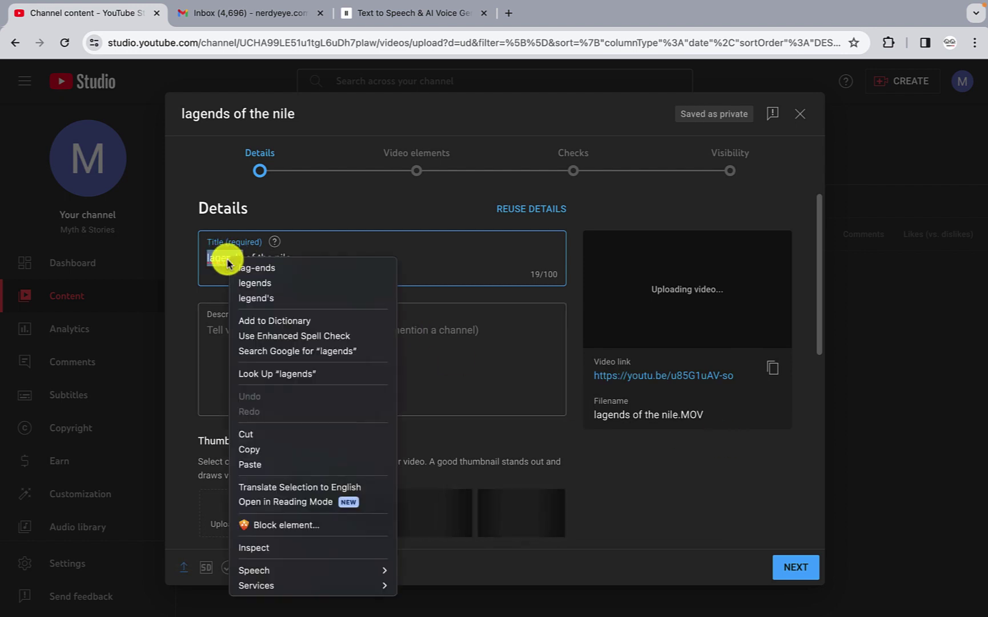
pyautogui.click(252, 283)
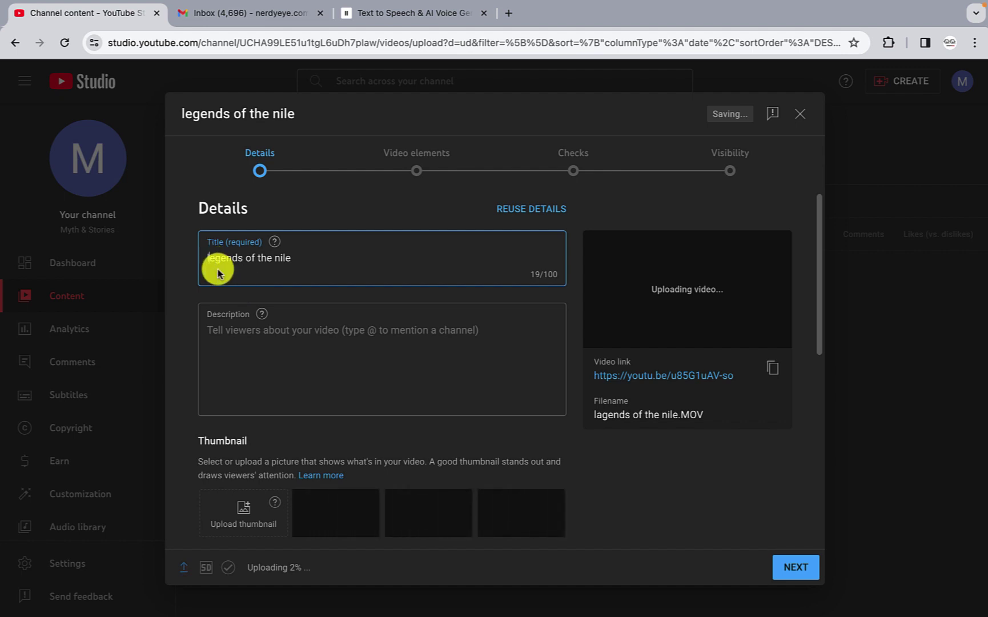
# Capitalize the words of the video title so it reads "Legends of The Nile"
pyautogui.press('Home')
pyautogui.press('Delete')
pyautogui.write('L')
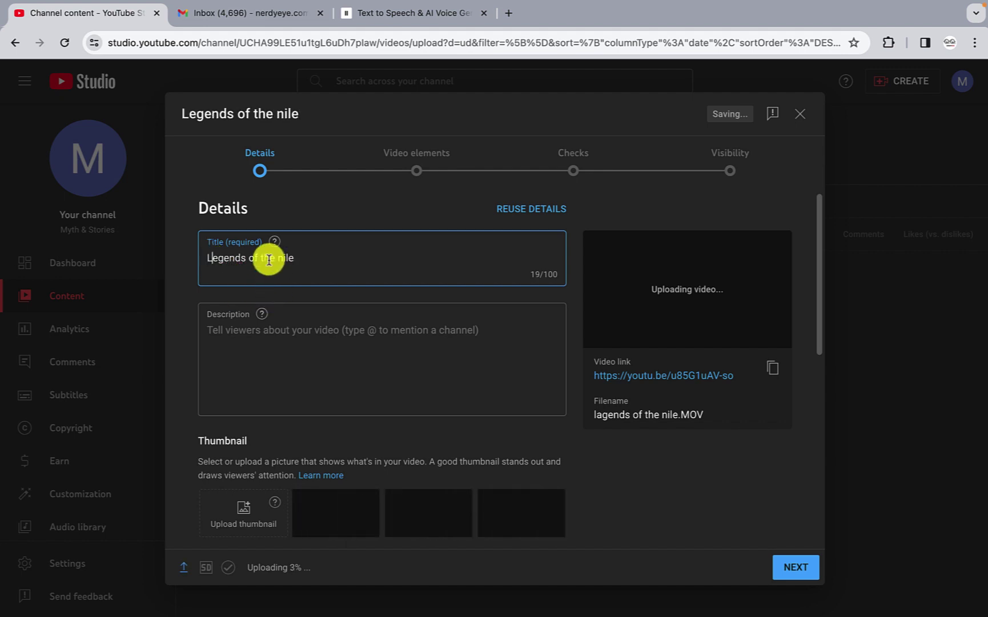
pyautogui.write('T')
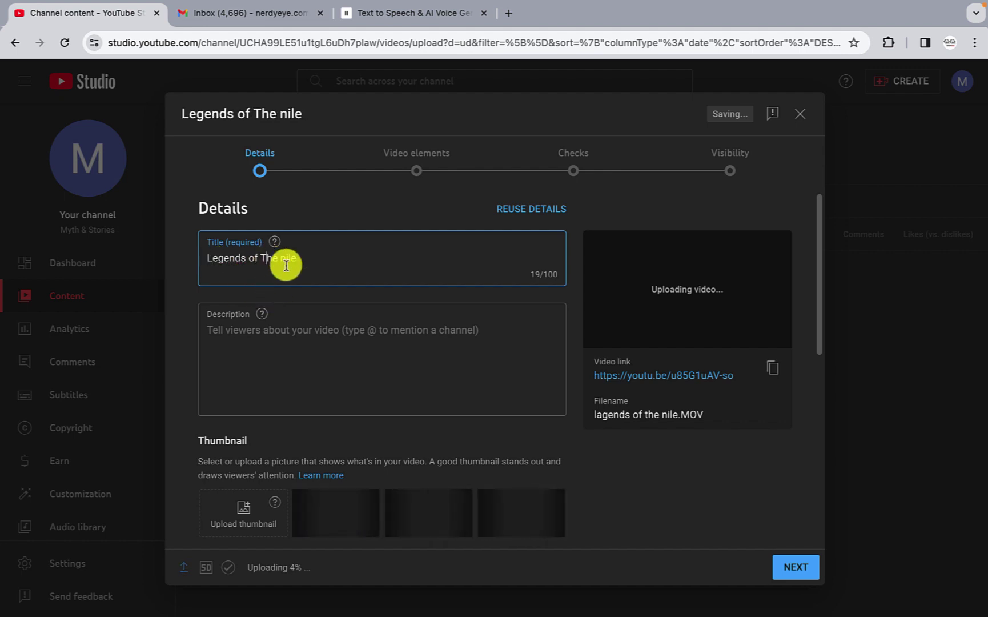
pyautogui.press('BackSpace')
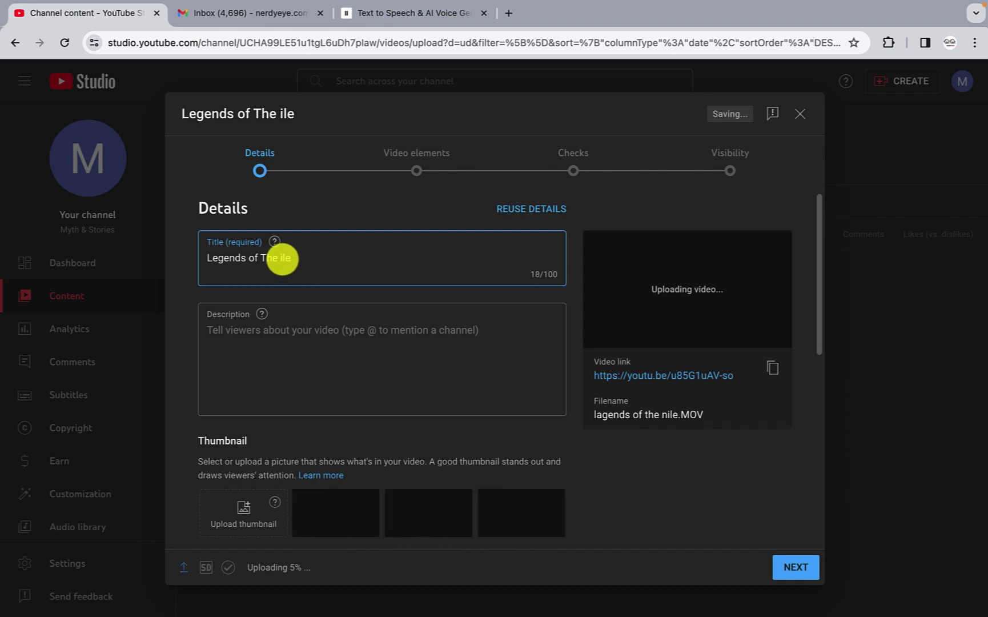
# Copy the script's headline from Notes and replace the video title with "Legends of the Nile: Unveiling the Mysteries of Ancient Egypt"
pyautogui.hotkey('ctrl', 'Left')
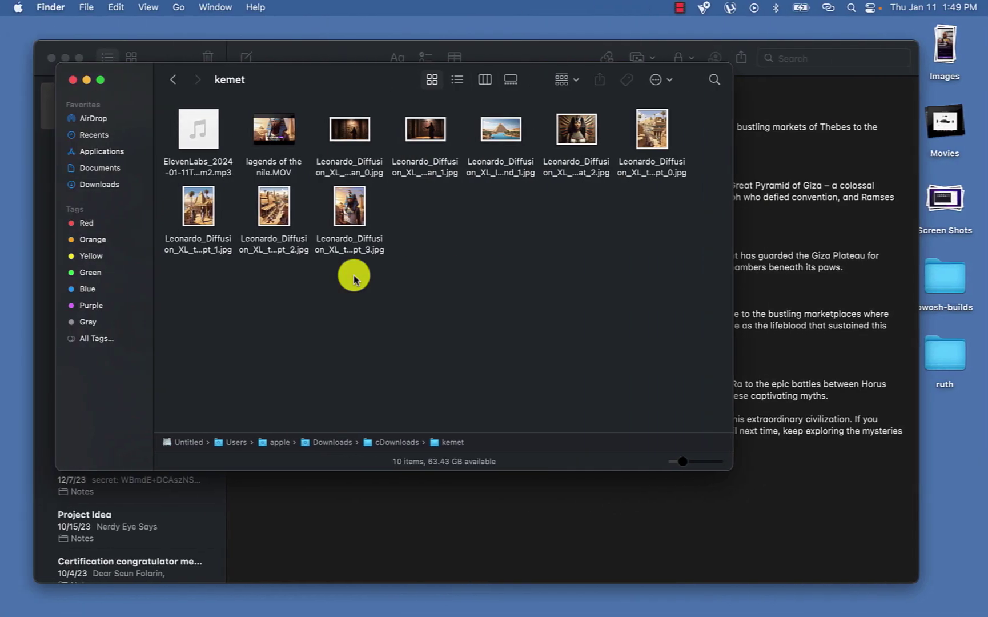
pyautogui.click(838, 232)
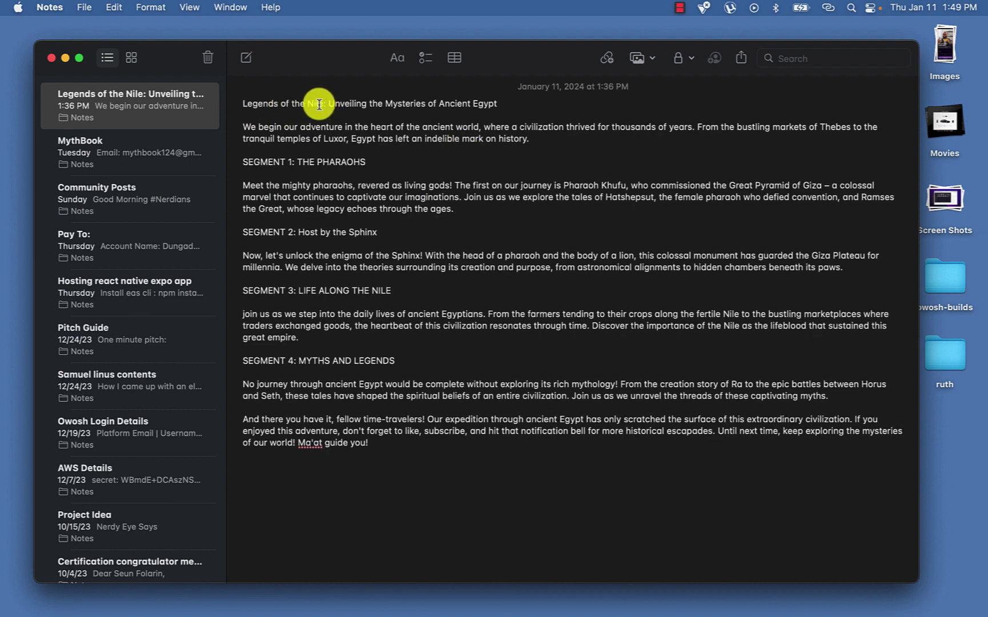
pyautogui.tripleClick(283, 106)
pyautogui.hotkey('ctrl', 'c')
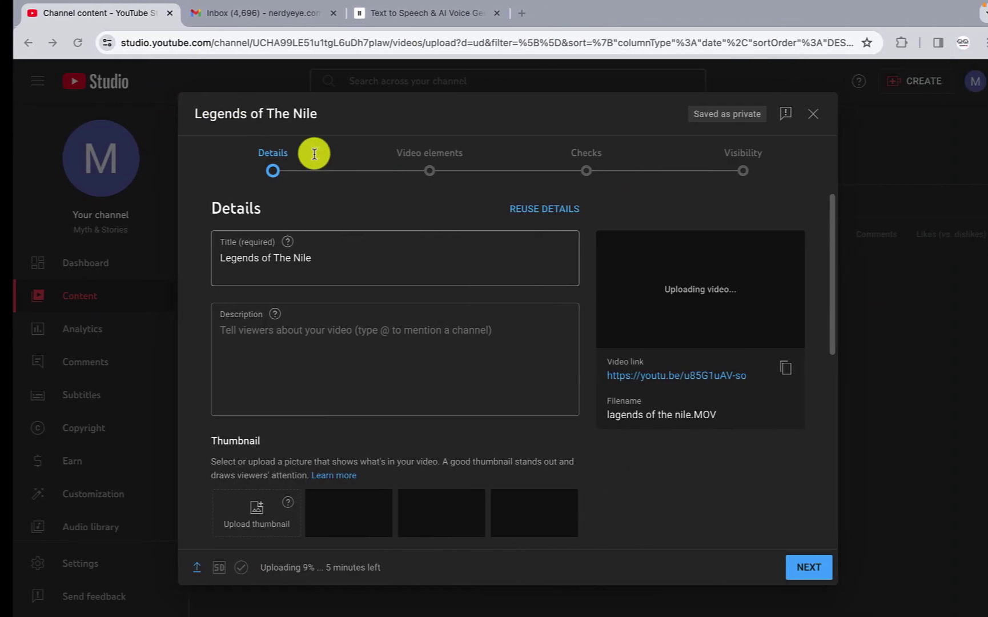
pyautogui.click(309, 249)
pyautogui.hotkey('ctrl', 'a')
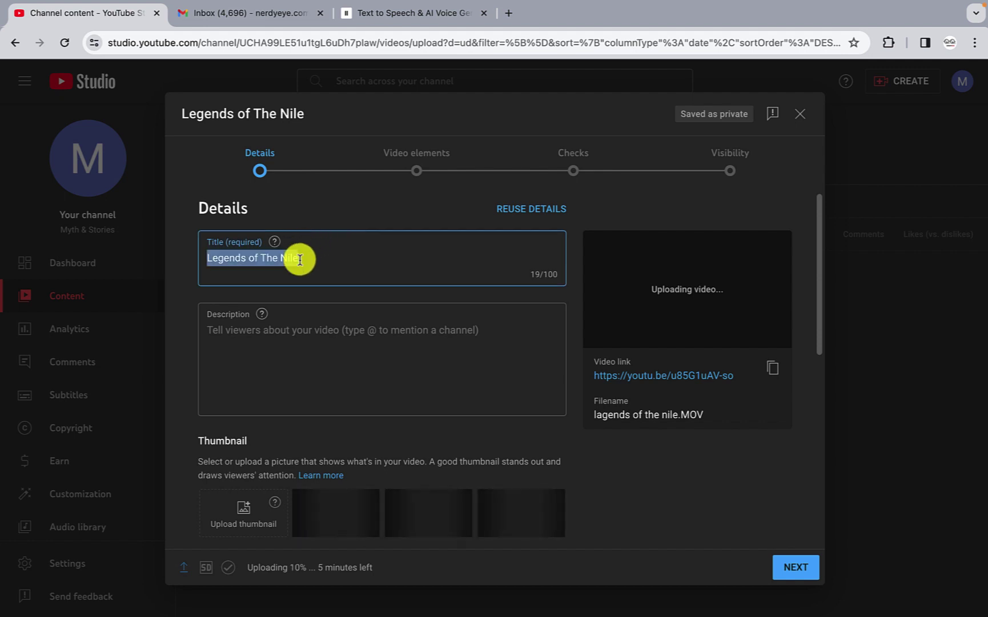
pyautogui.hotkey('ctrl', 'v')
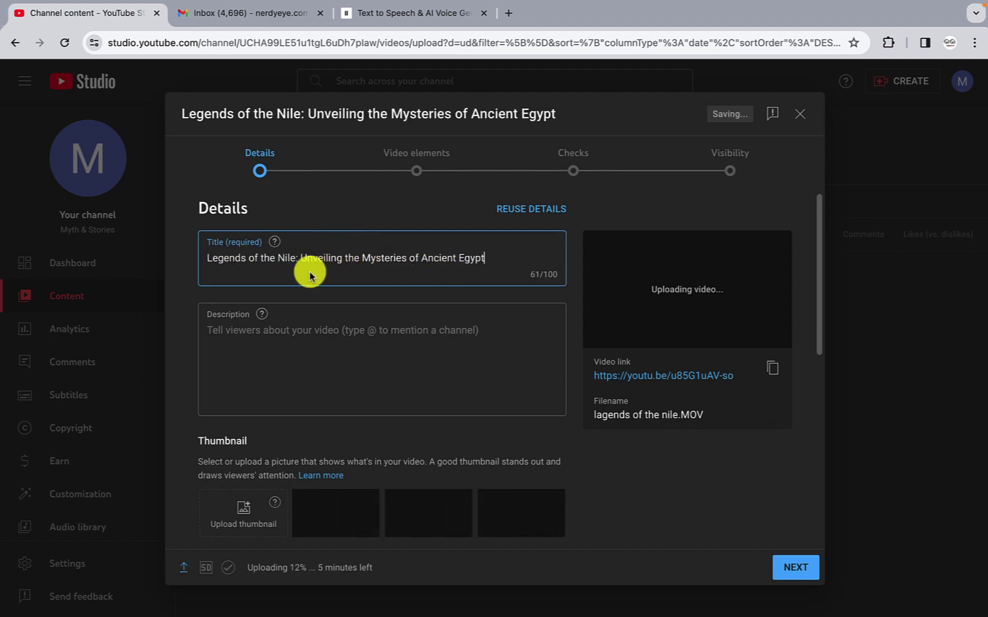
# Move the opening phrase of the title to its end so it reads "Unveiling the Mysteries of Ancient Egypt : Legends of the Nile"
pyautogui.moveTo(299, 257); pyautogui.dragTo(187, 261)
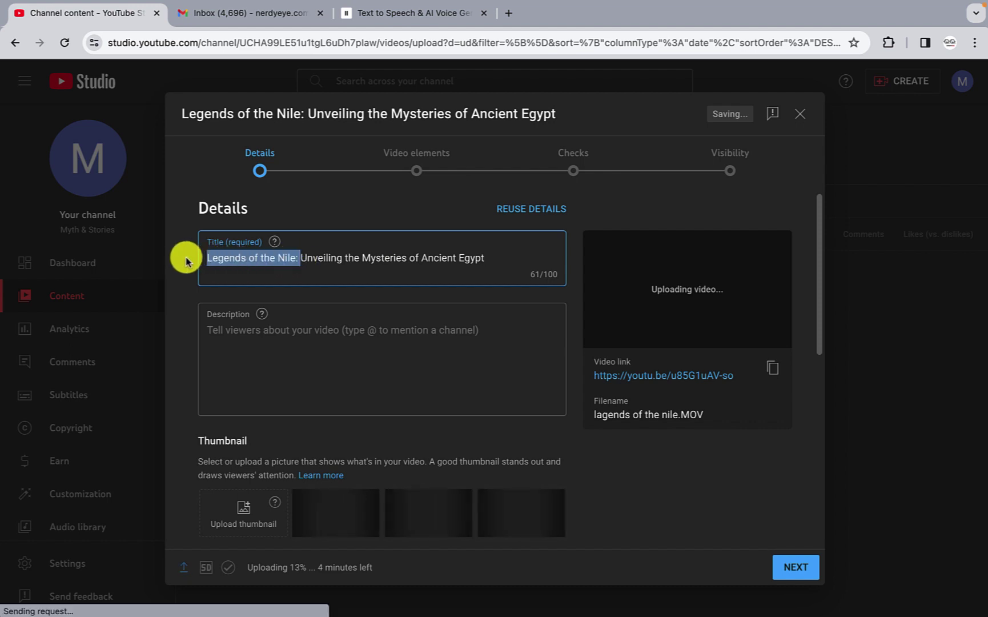
pyautogui.press('BackSpace')
pyautogui.click(413, 260)
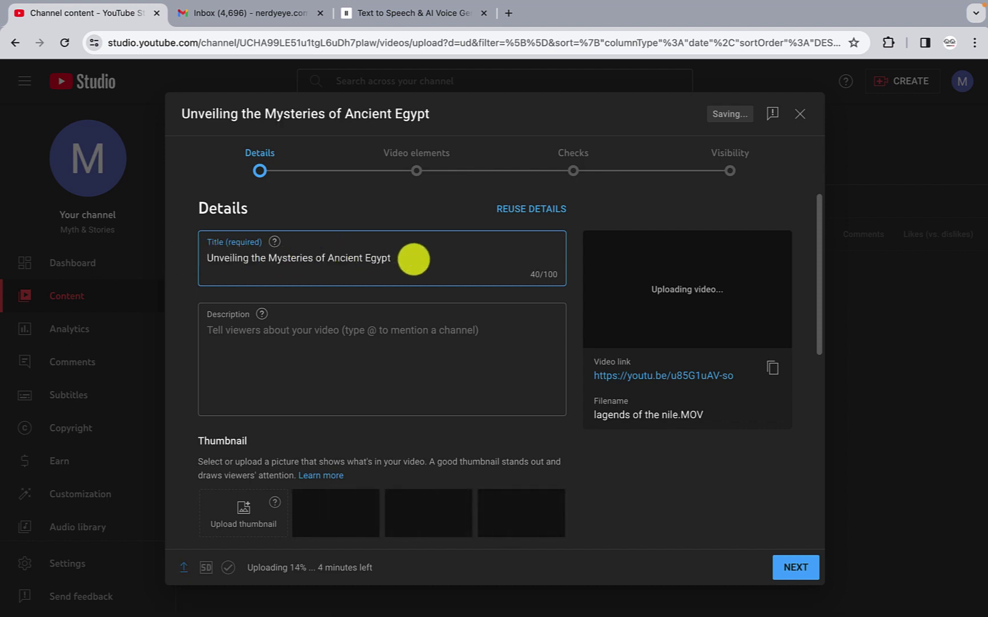
pyautogui.write(': Legends of the Nile:')
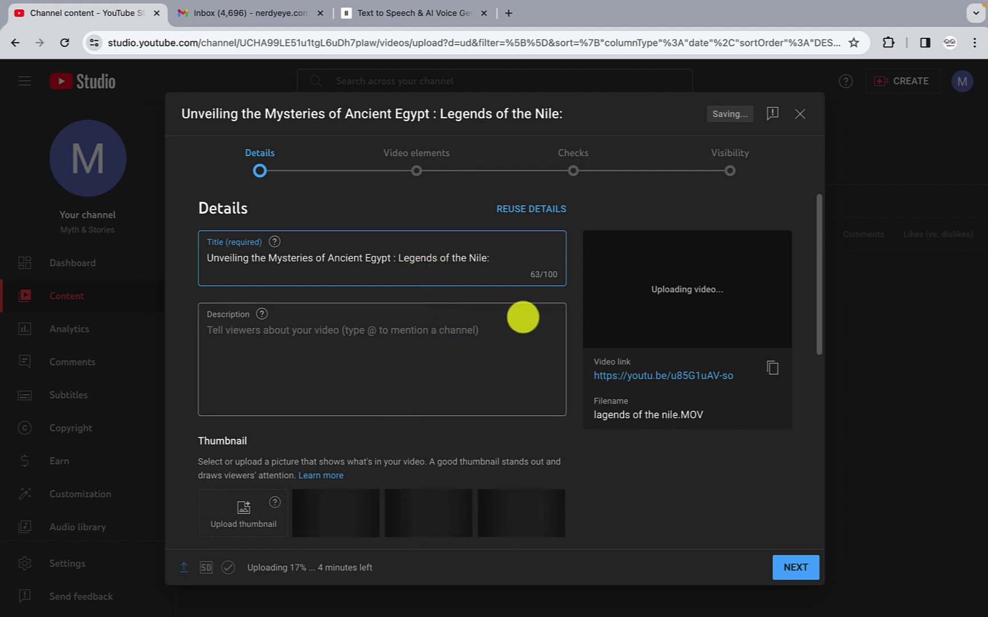
pyautogui.press('BackSpace')
pyautogui.press('BackSpace')
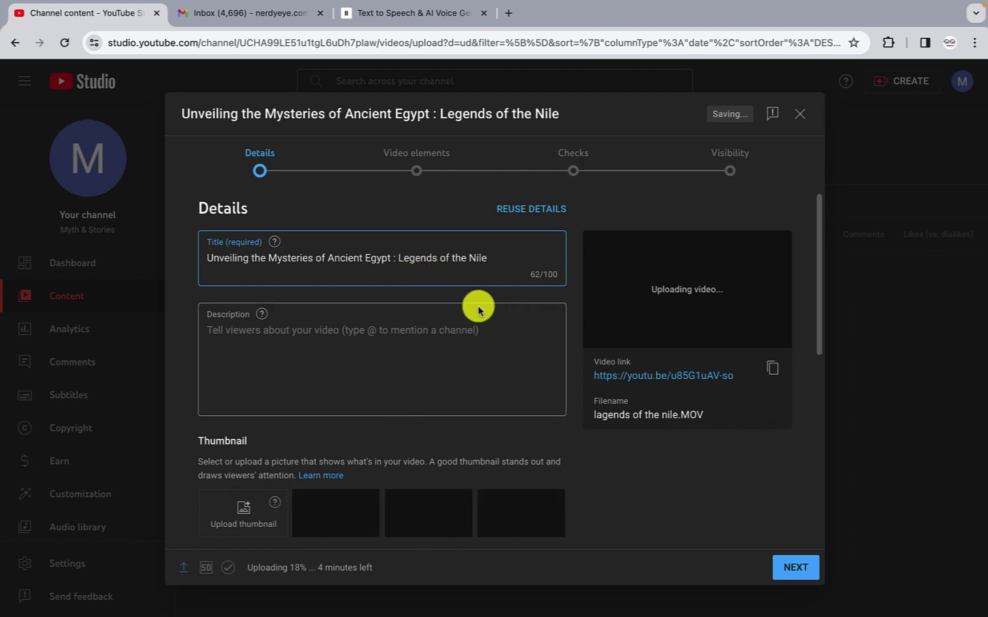
# Enter the video description "This is the first among the series of stories that will be told about ancient egypt"
pyautogui.click(371, 341)
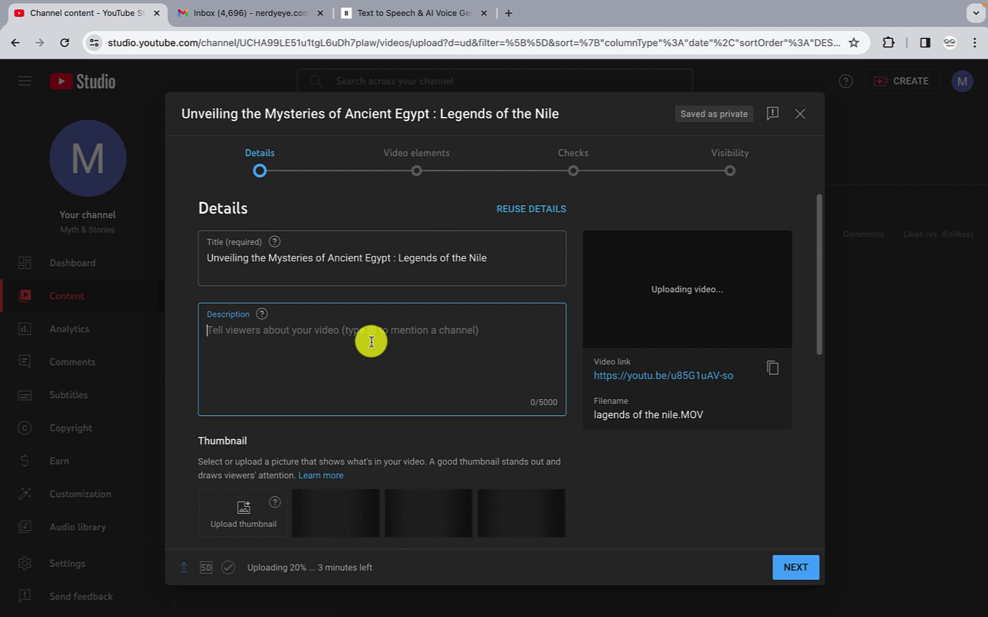
pyautogui.write('This s')
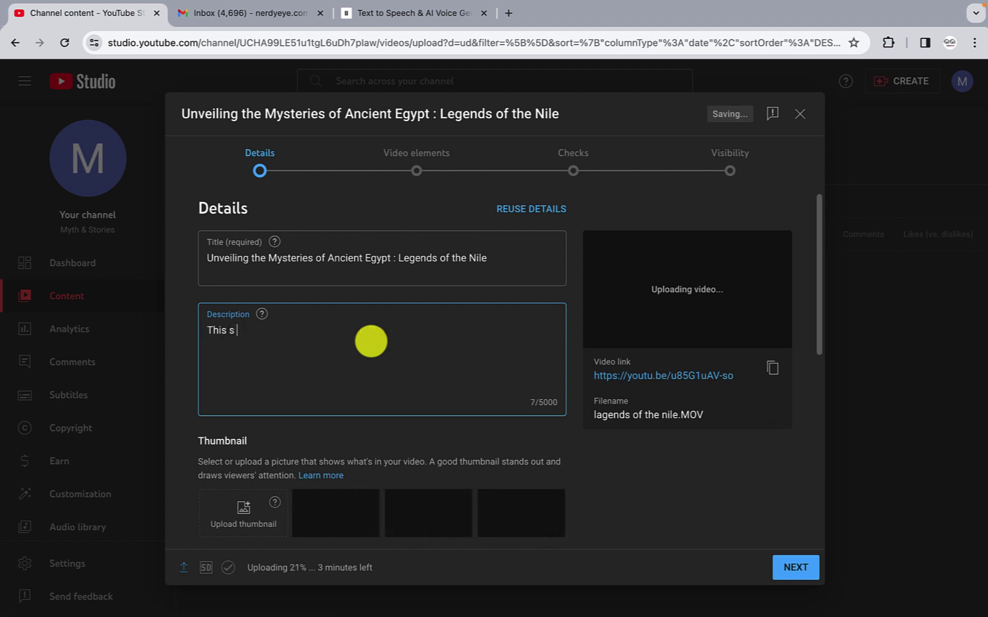
pyautogui.press('BackSpace')
pyautogui.write('is the first am')
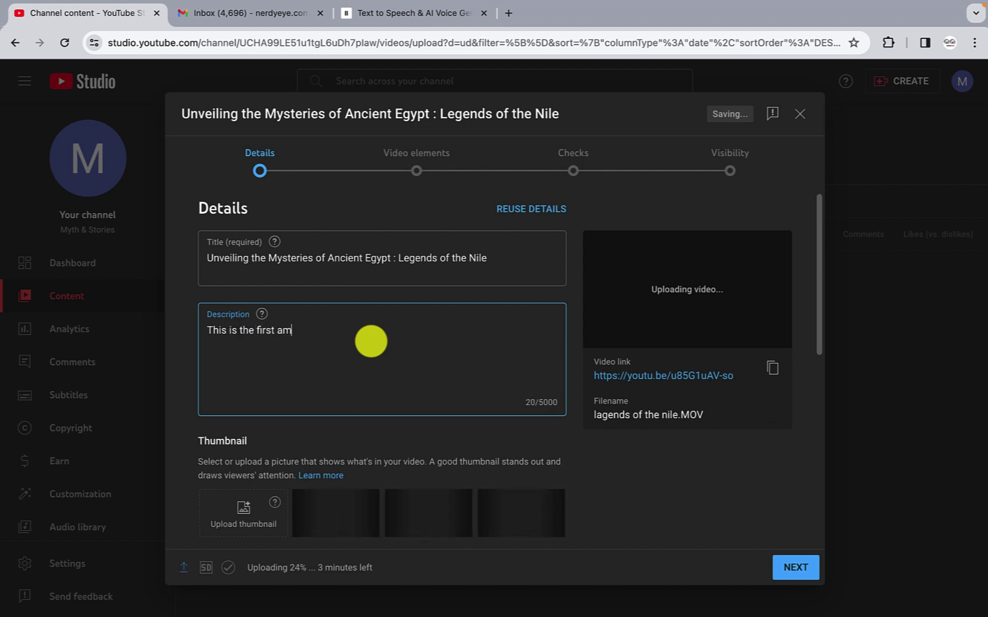
pyautogui.write('ong the s')
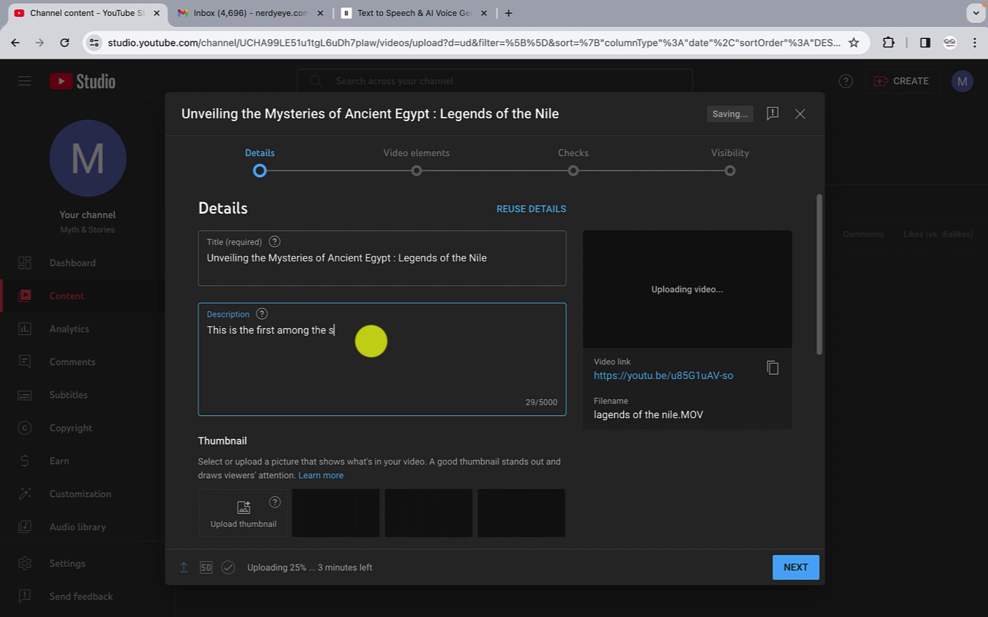
pyautogui.write('eries of stori')
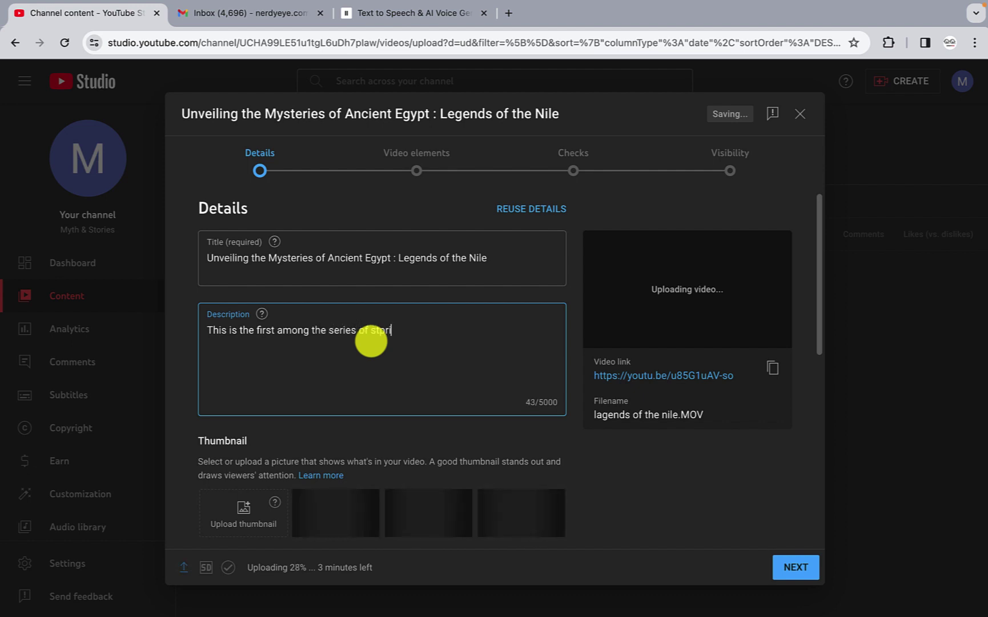
pyautogui.write('es that w')
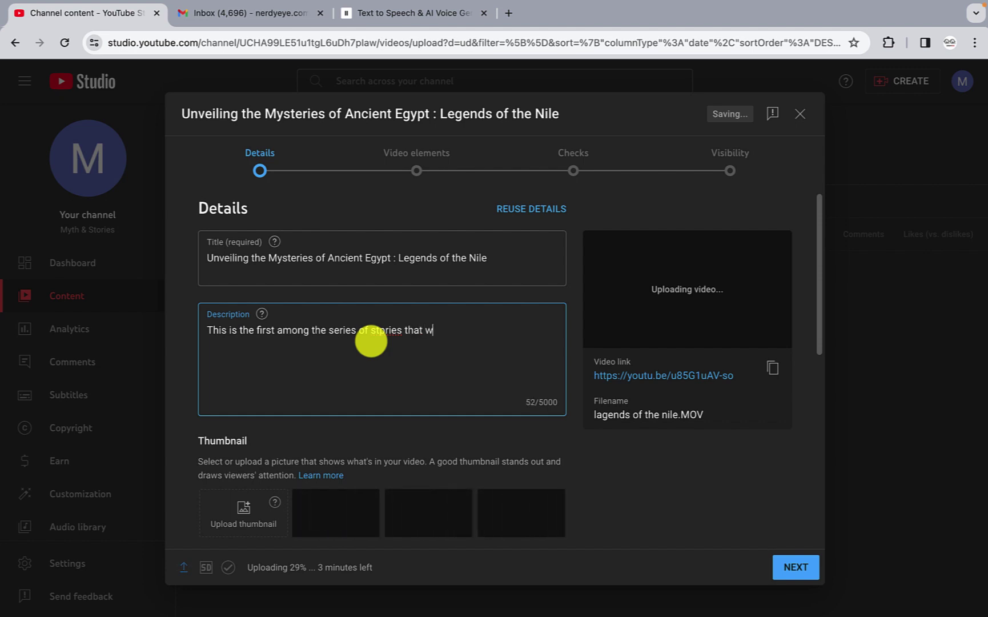
pyautogui.write('e')
pyautogui.press('BackSpace')
pyautogui.write('il')
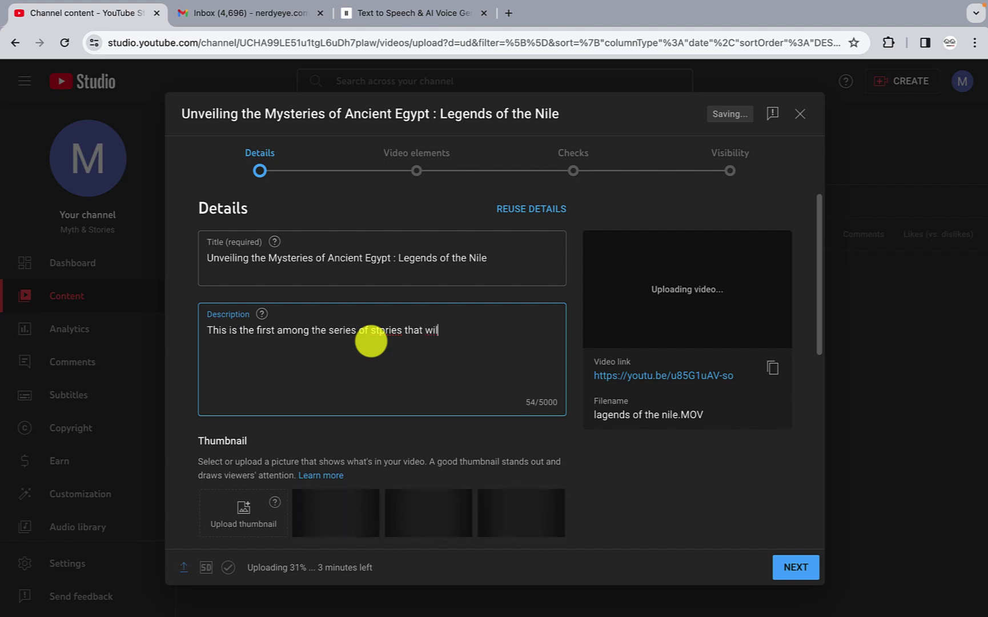
pyautogui.write('l be ')
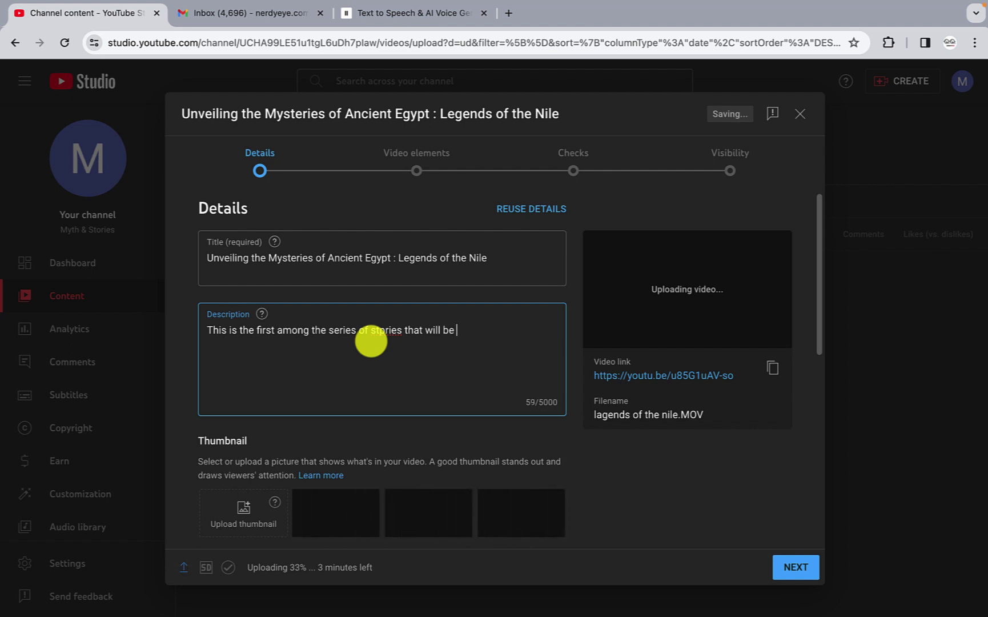
pyautogui.write('told about ')
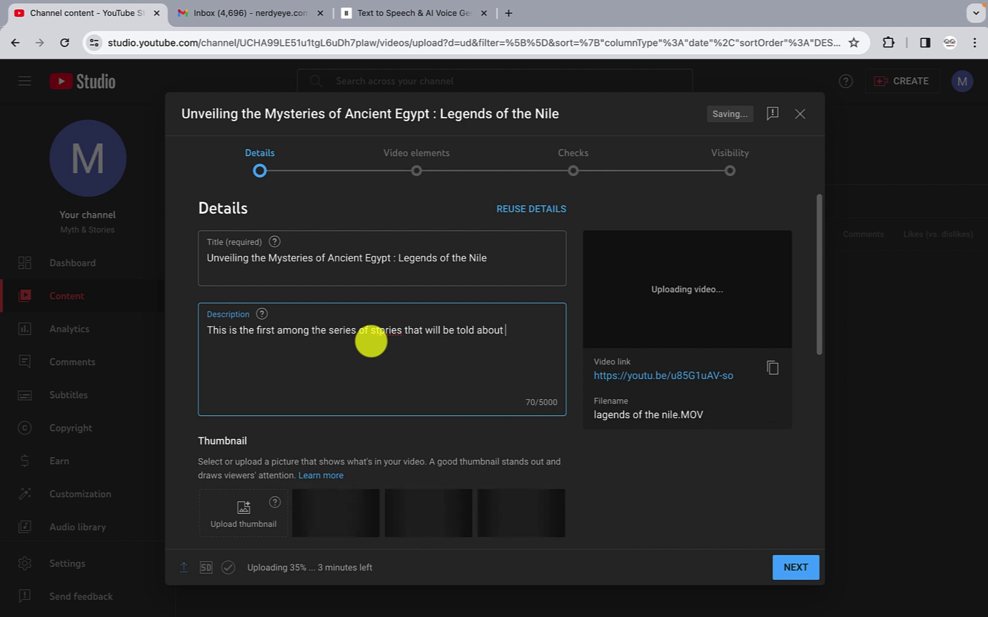
pyautogui.write('ancient ')
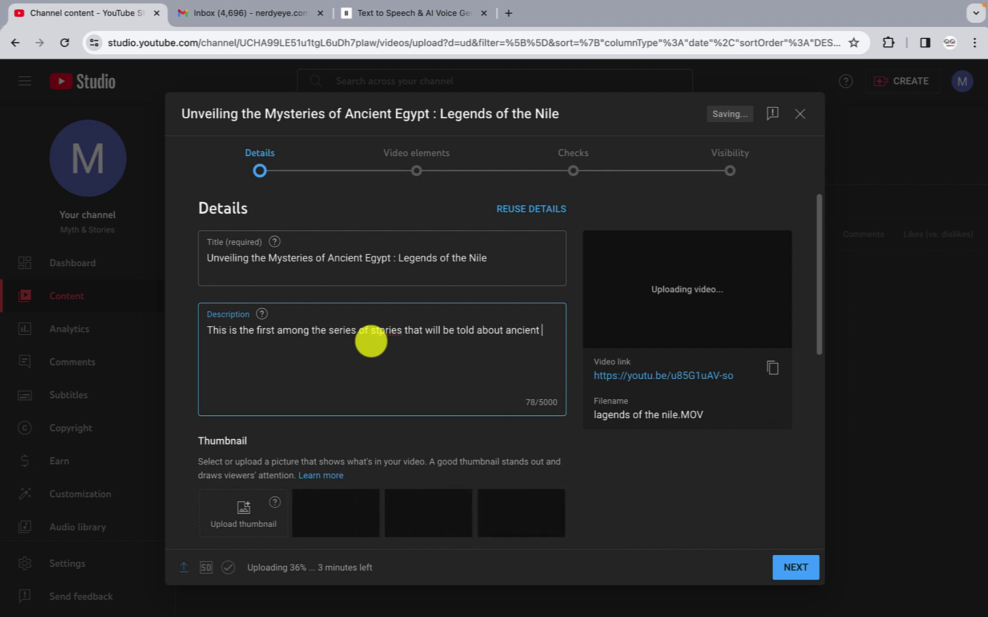
pyautogui.write('egypte')
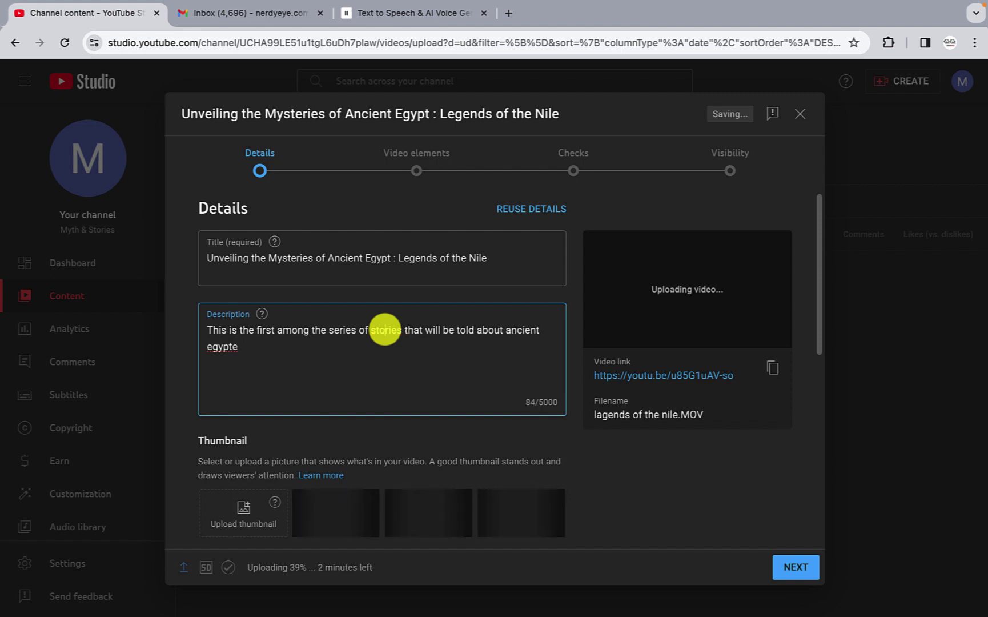
pyautogui.press('BackSpace')
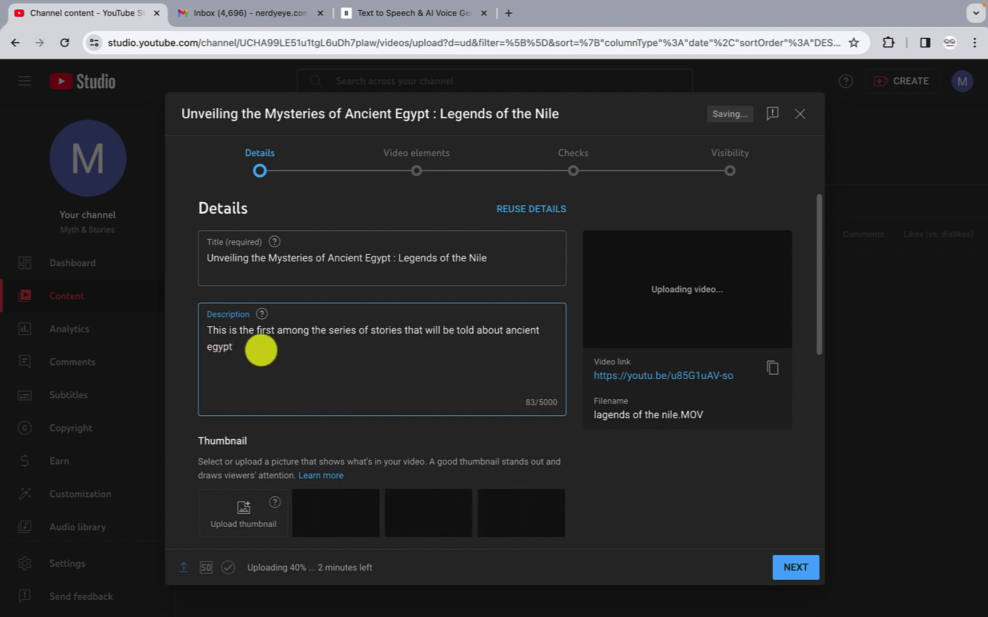
# Switch to Canva and create a new blank YouTube Thumbnail design
pyautogui.scroll(-3, 341, 396)
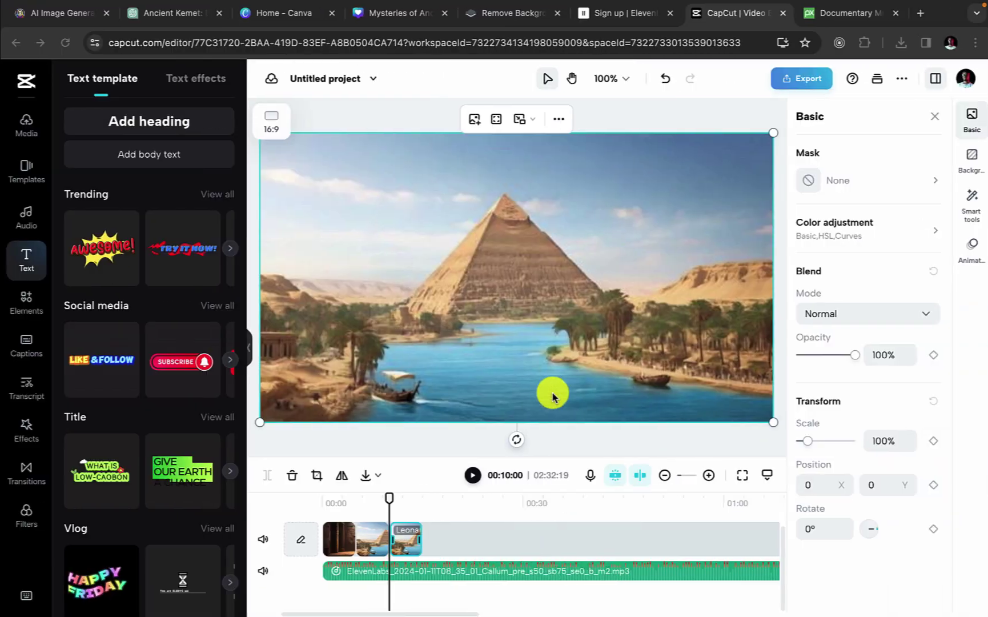
pyautogui.click(280, 12)
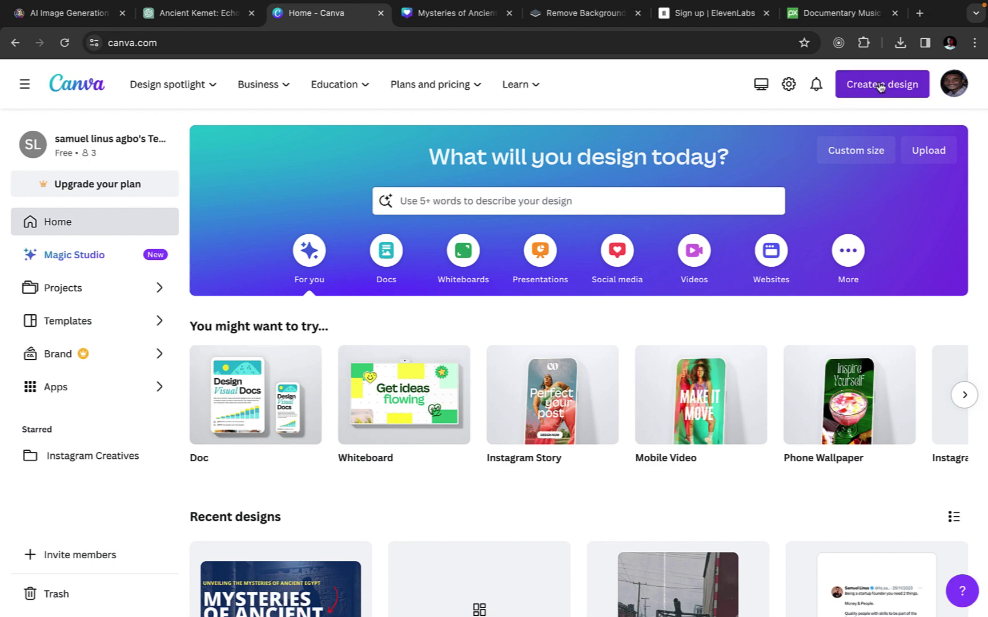
pyautogui.click(879, 85)
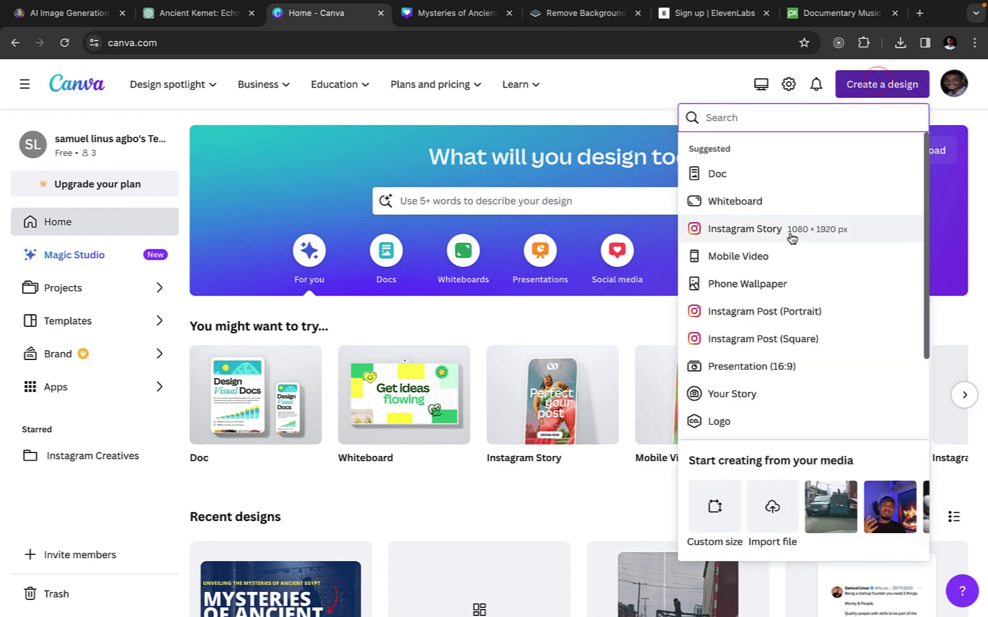
pyautogui.write('yot')
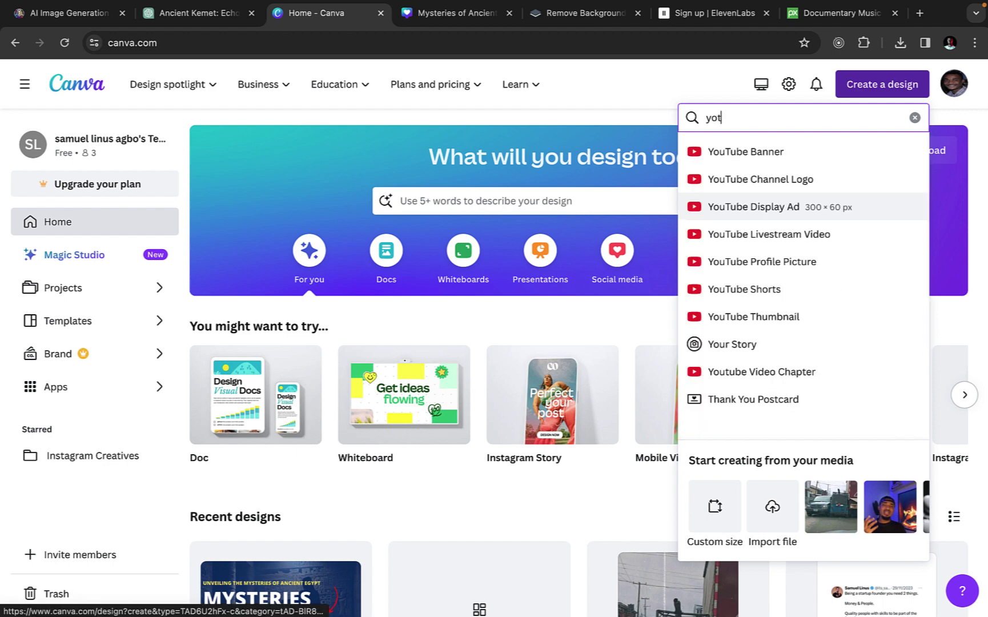
pyautogui.press('BackSpace')
pyautogui.write('ut')
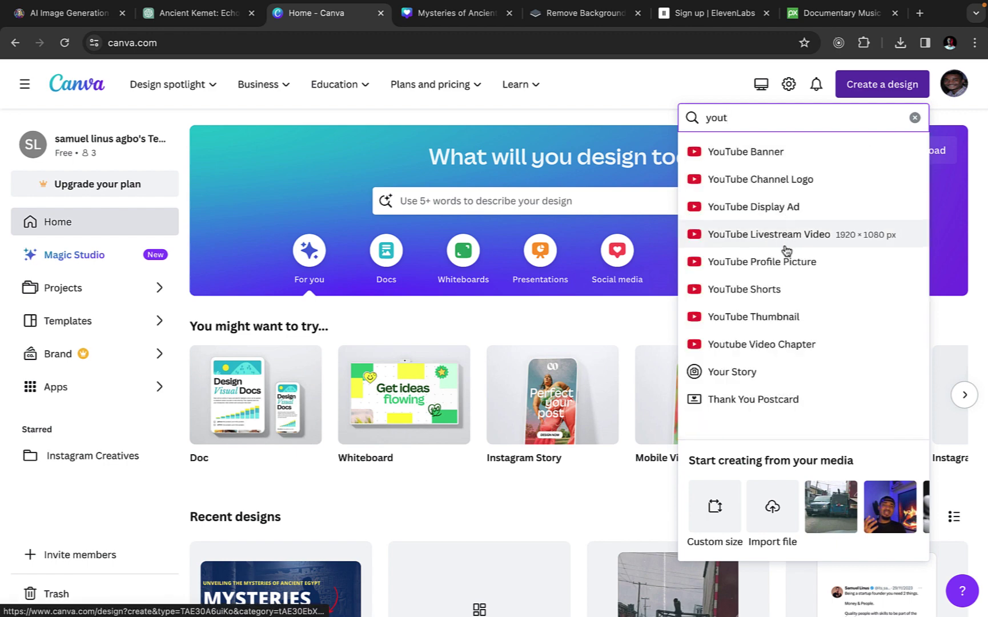
pyautogui.click(751, 318)
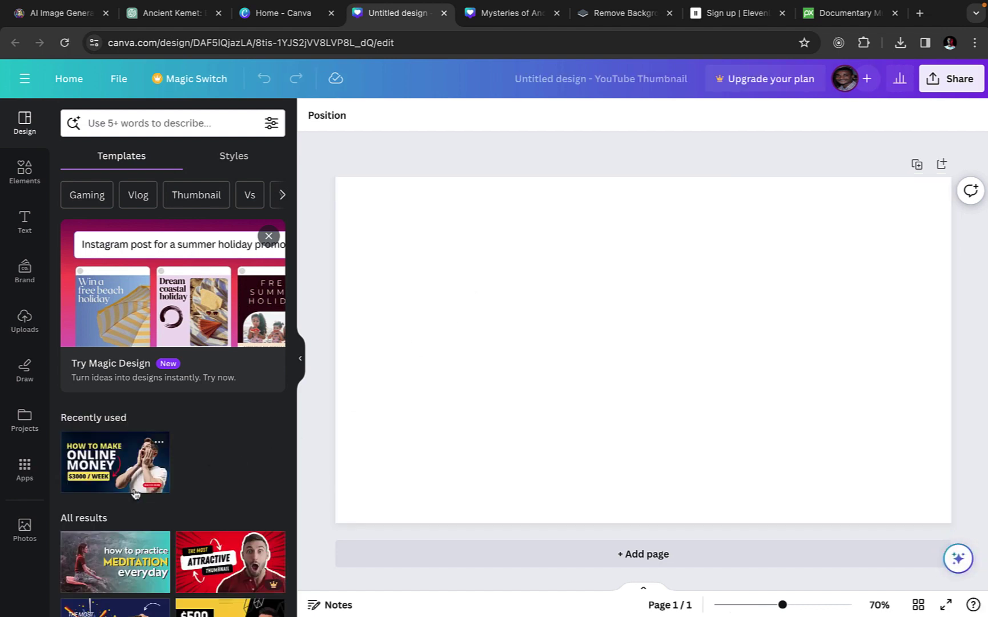
# Try the Make Money Youtube Thumbnail template on the blank page, and replace it with the Yellow Red Black Modern Tutorial Youtube Thumbnail template
pyautogui.scroll(-2, 258, 460)
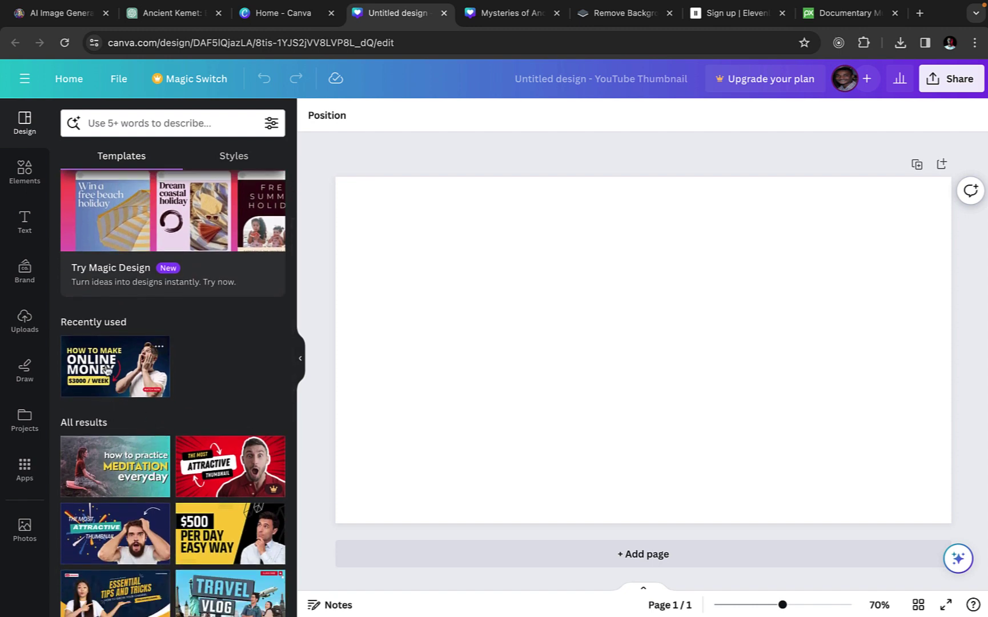
pyautogui.click(102, 368)
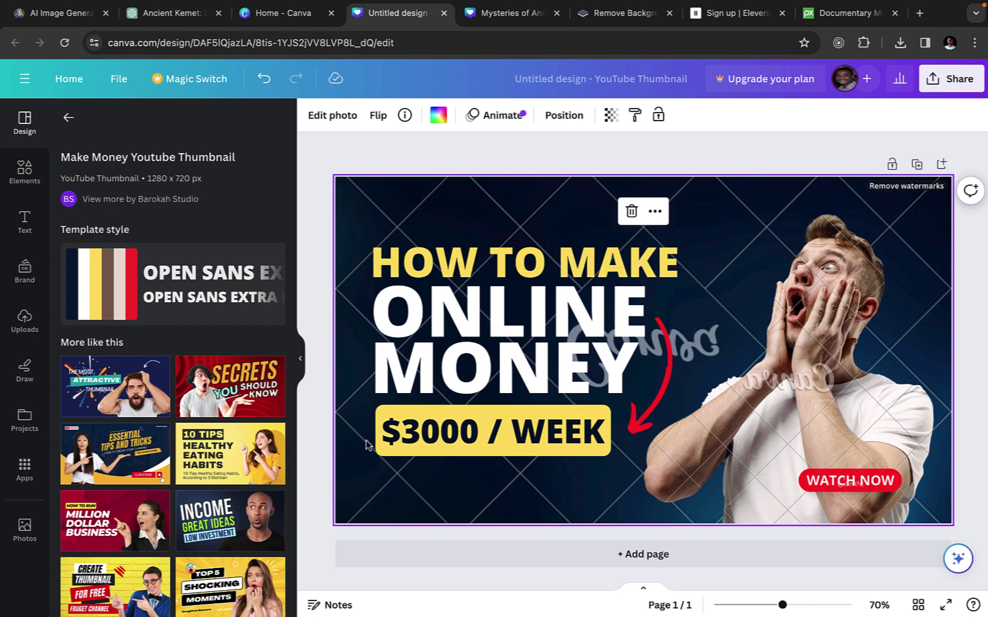
pyautogui.scroll(-3, 162, 514)
pyautogui.click(93, 452)
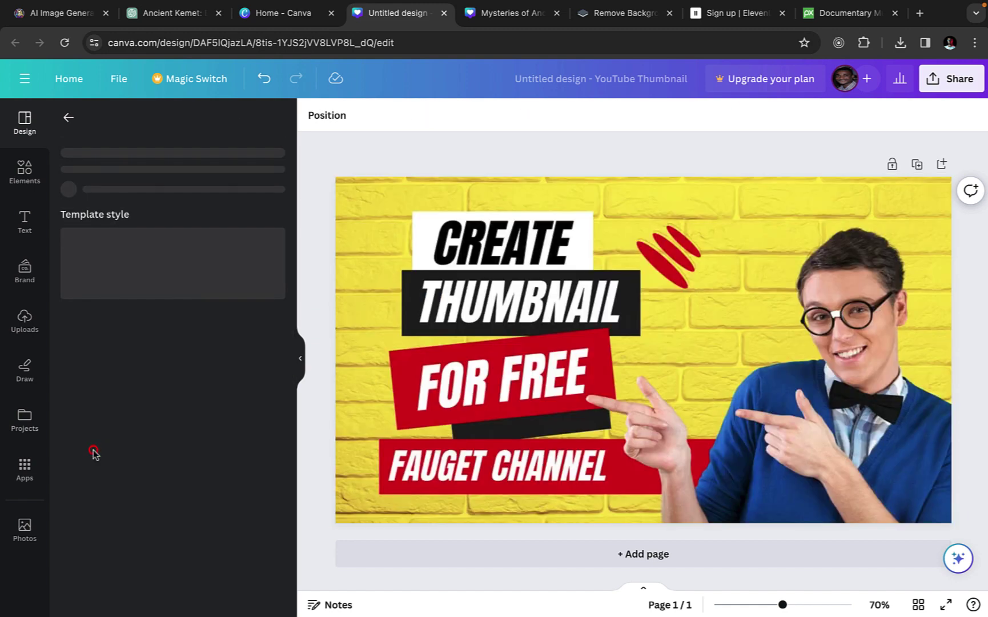
pyautogui.click(524, 398)
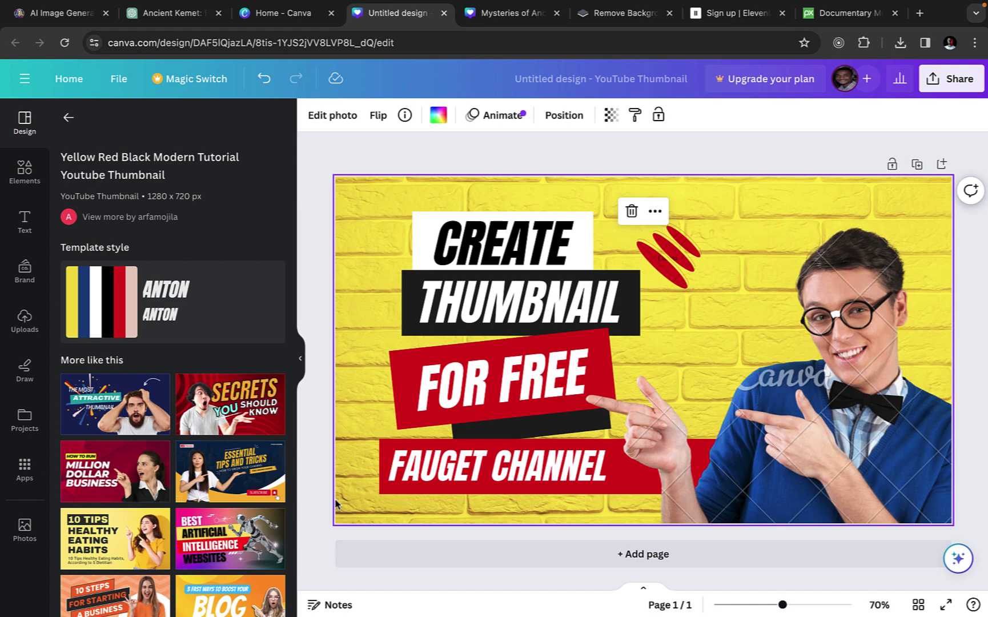
pyautogui.click(861, 404)
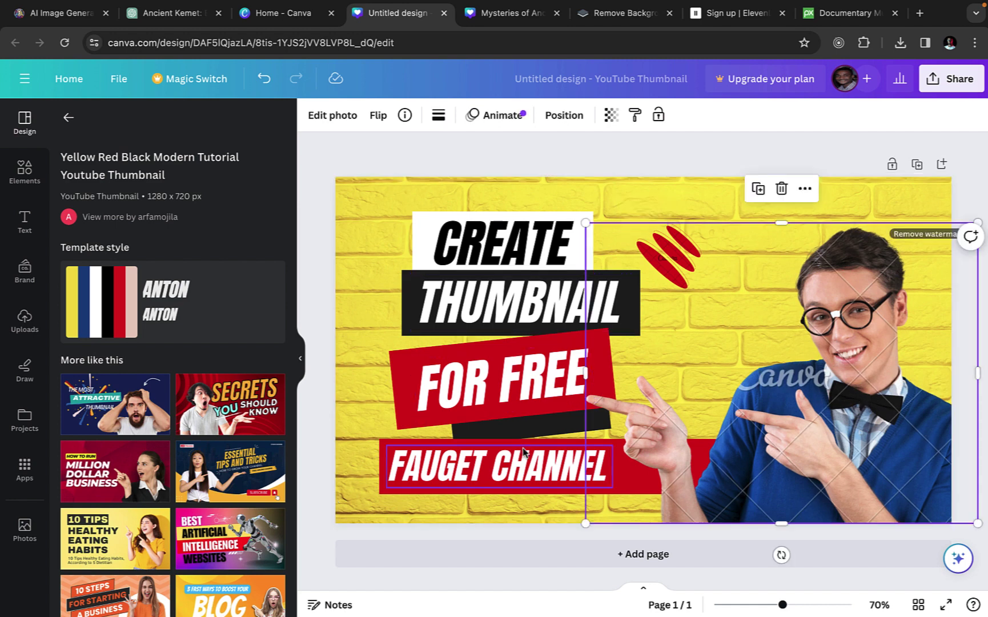
# Switch to the Mysteries of Ancient Egypt design and download only page 2 as a PNG
pyautogui.click(494, 14)
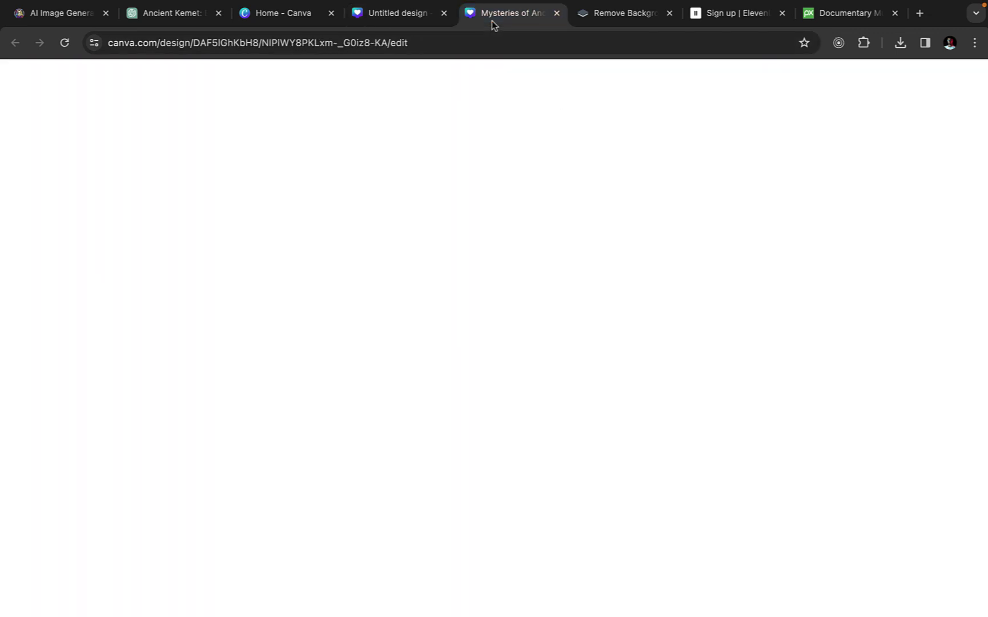
pyautogui.scroll(5, 546, 337)
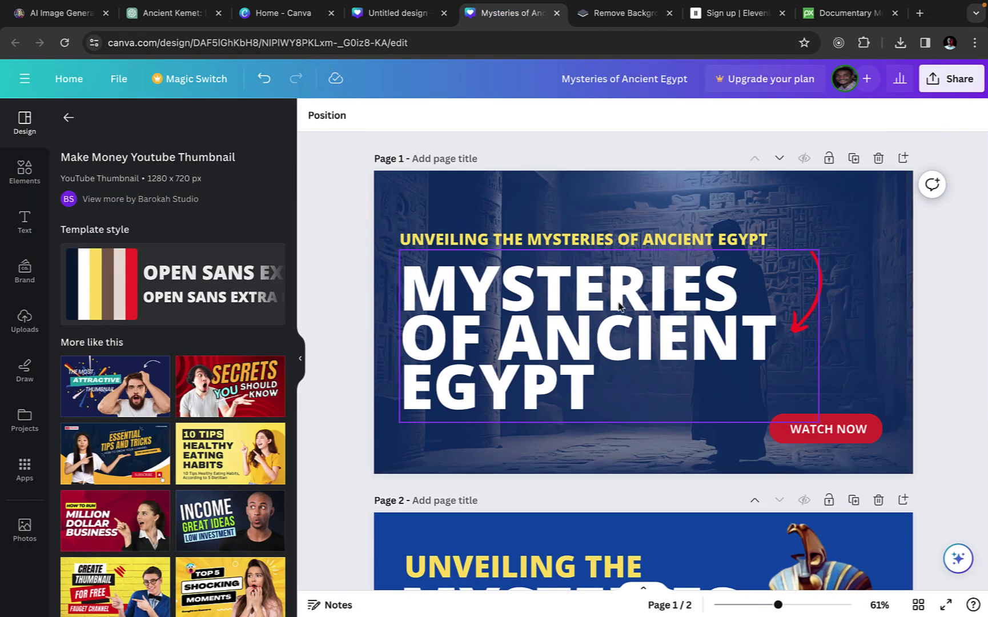
pyautogui.scroll(-5, 571, 343)
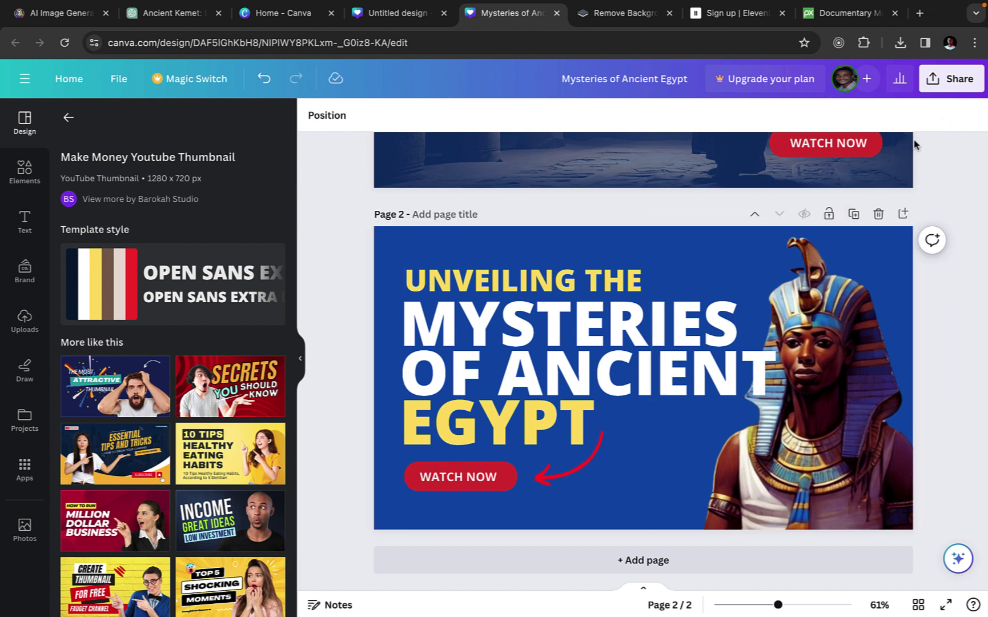
pyautogui.click(946, 83)
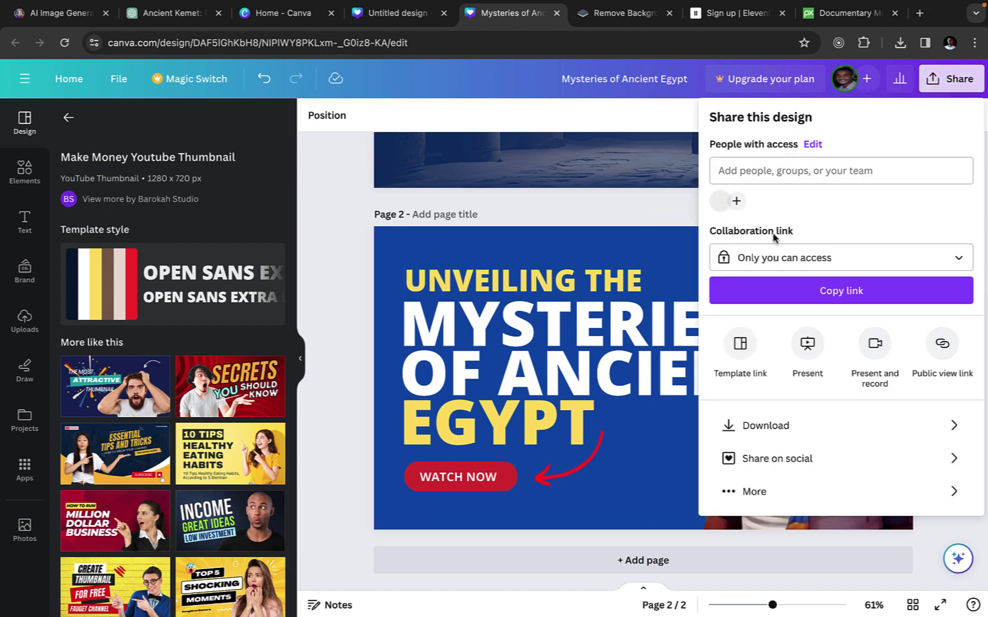
pyautogui.click(768, 426)
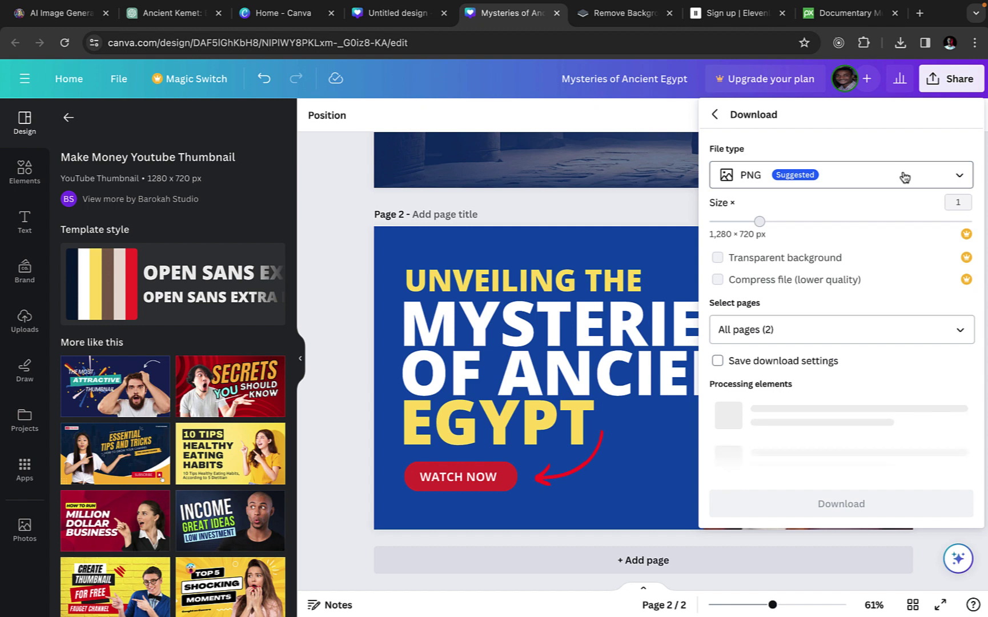
pyautogui.click(831, 331)
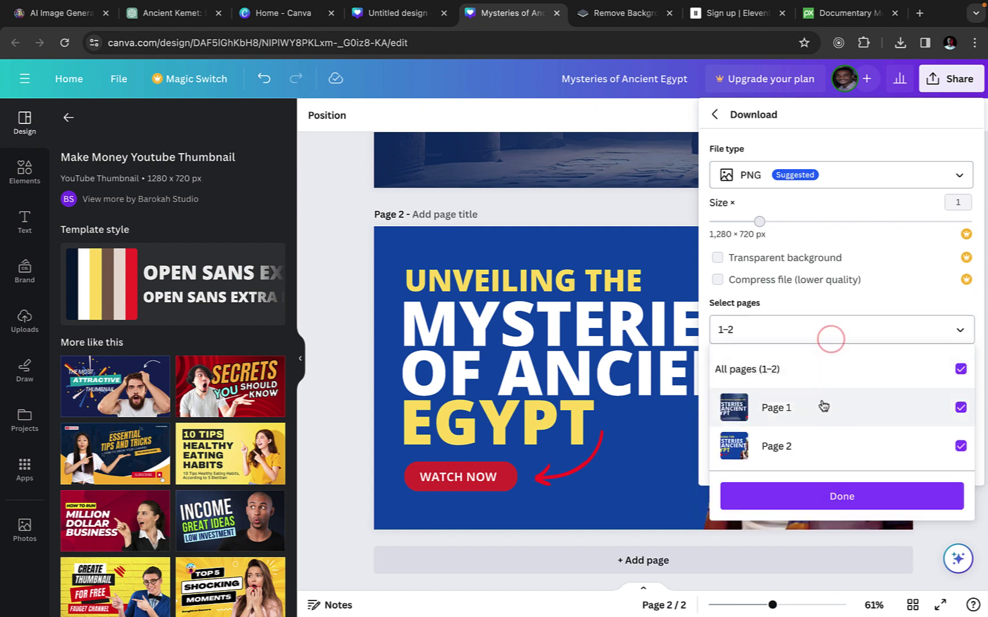
pyautogui.click(961, 411)
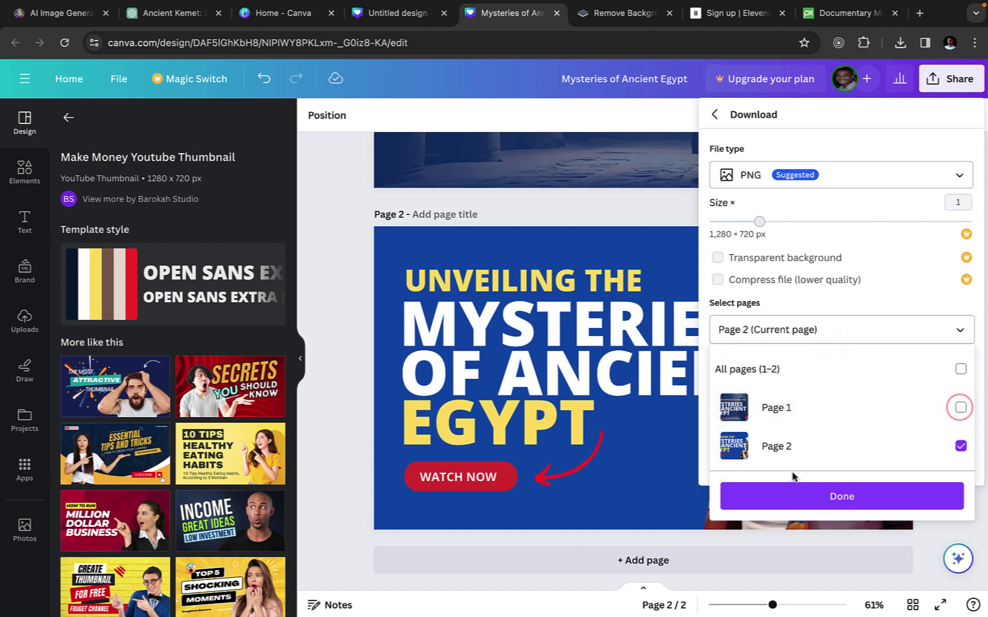
pyautogui.click(860, 502)
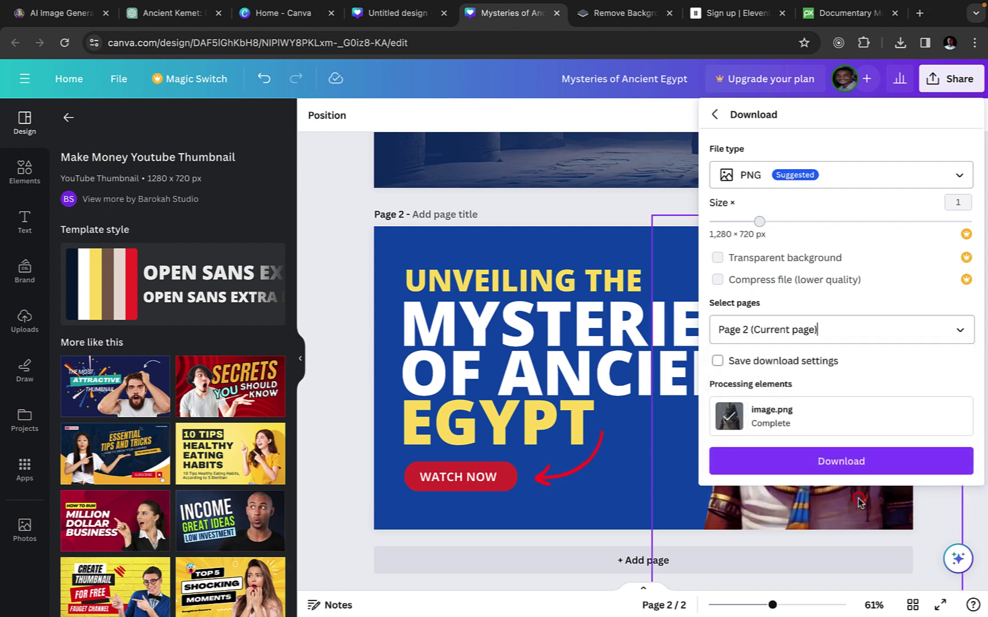
pyautogui.click(844, 466)
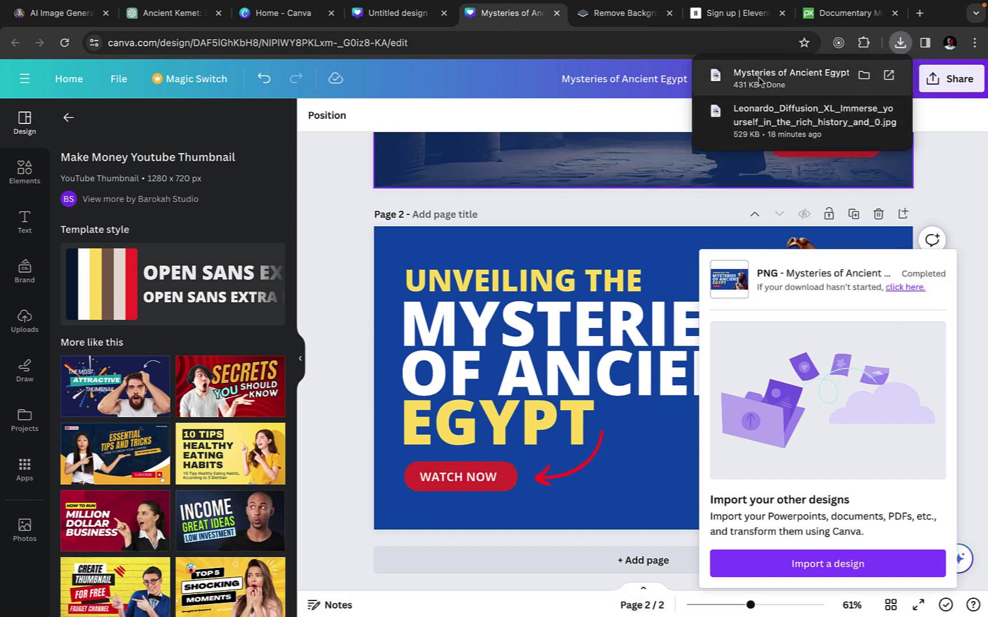
# Show the downloaded Mysteries of Ancient Egypt.png in Finder, preview it, and return to the browser
pyautogui.click(864, 80)
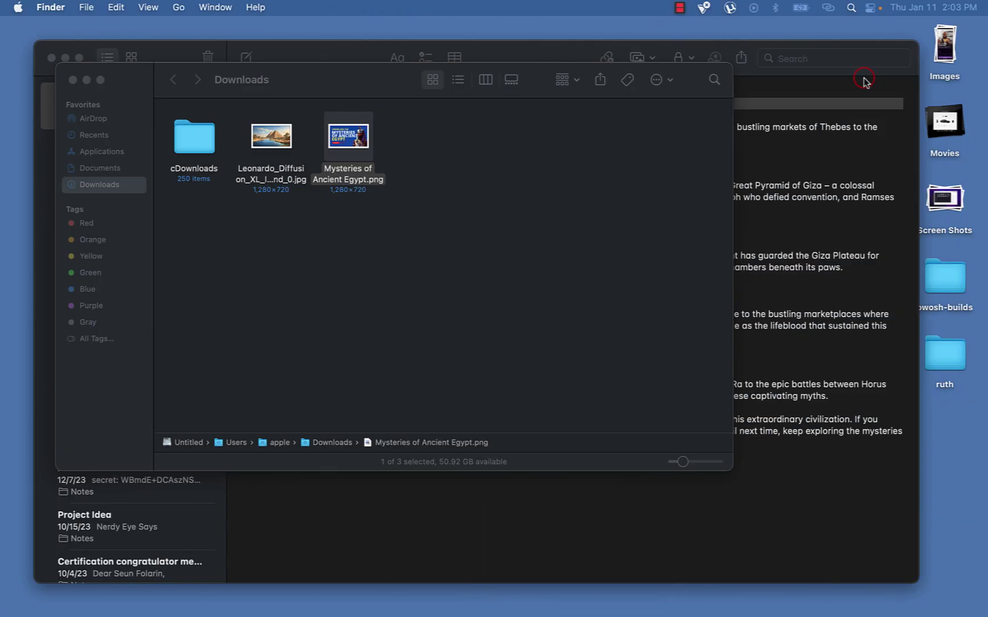
pyautogui.press('space')
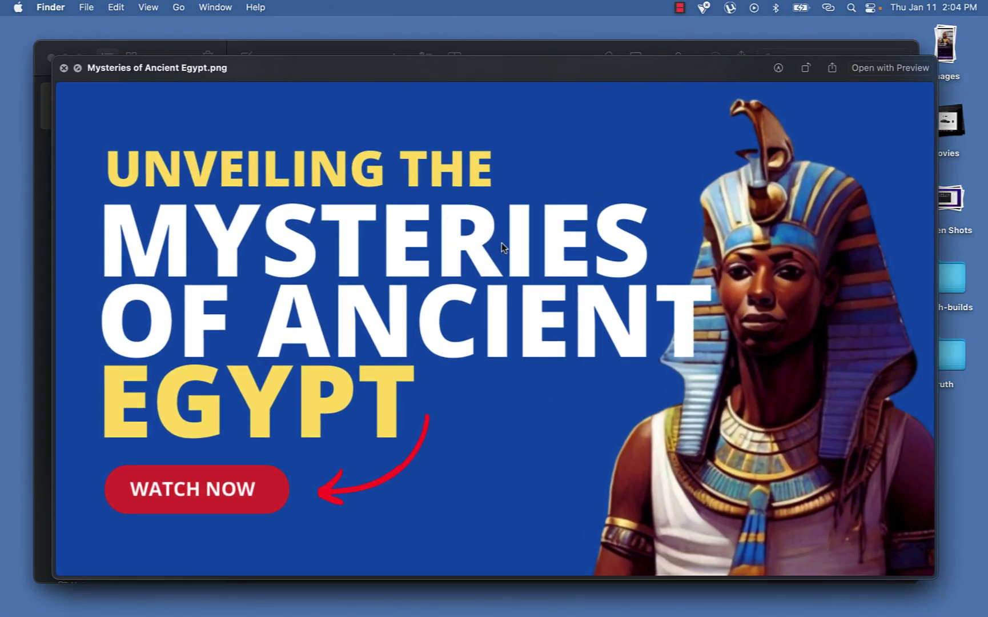
pyautogui.press('space')
pyautogui.press('super+Tab')
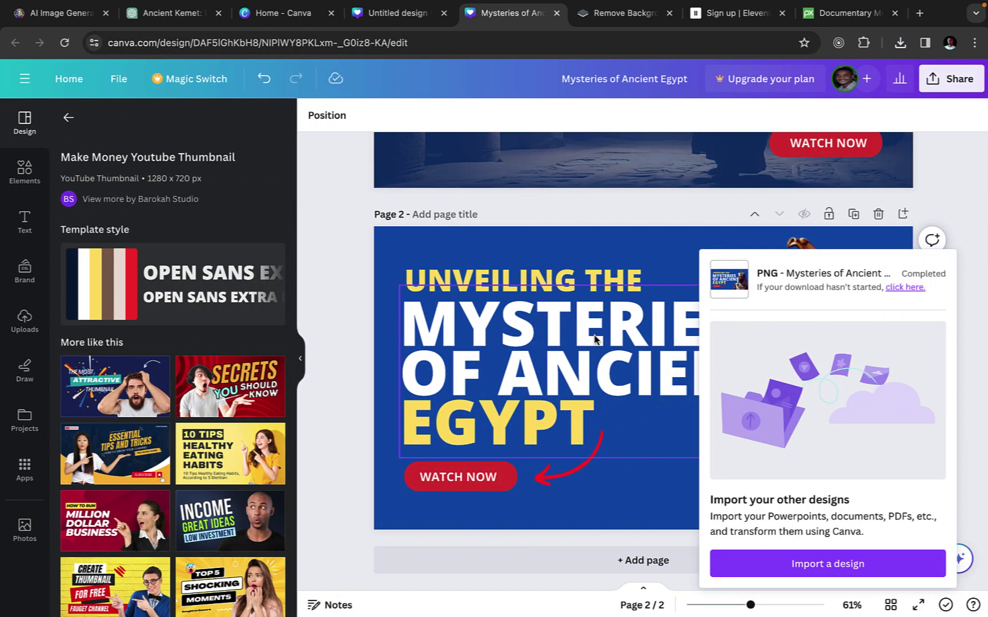
# Return to the video's upload details in YouTube Studio and try to upload a custom thumbnail
pyautogui.hotkey('ctrl', 'Right')
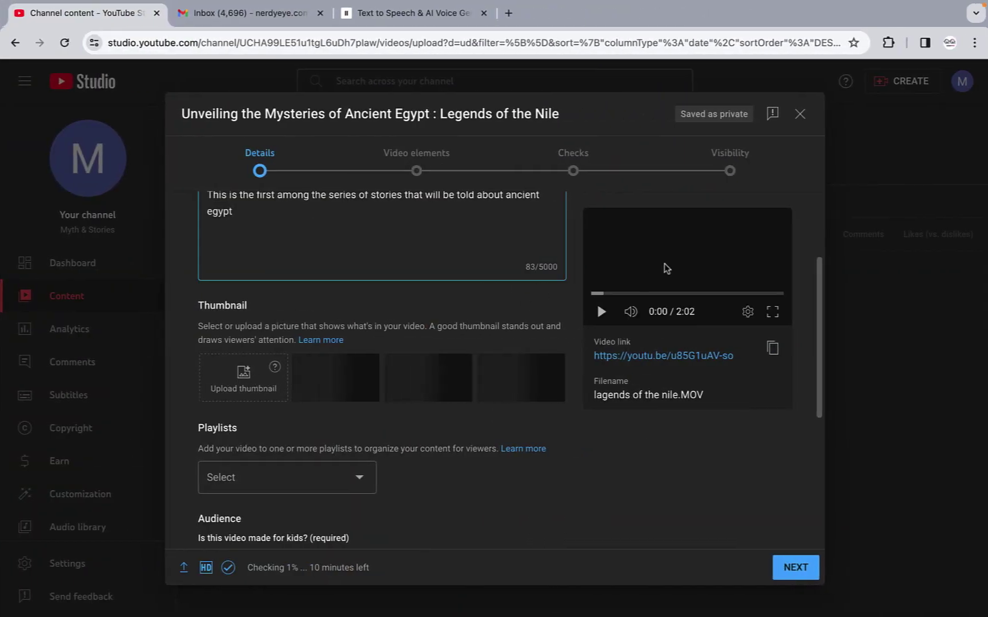
pyautogui.click(245, 372)
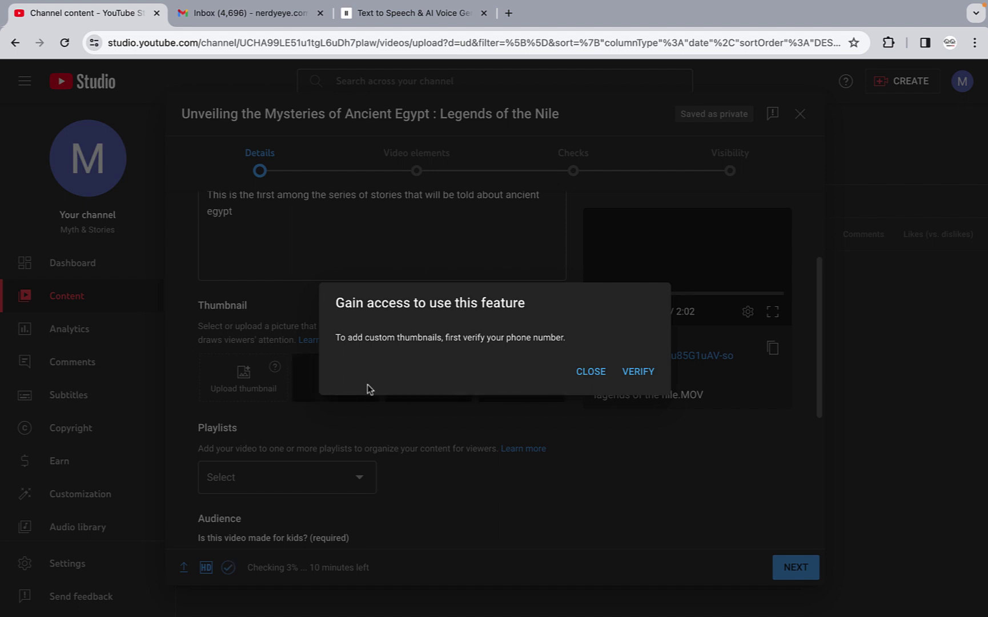
pyautogui.click(591, 372)
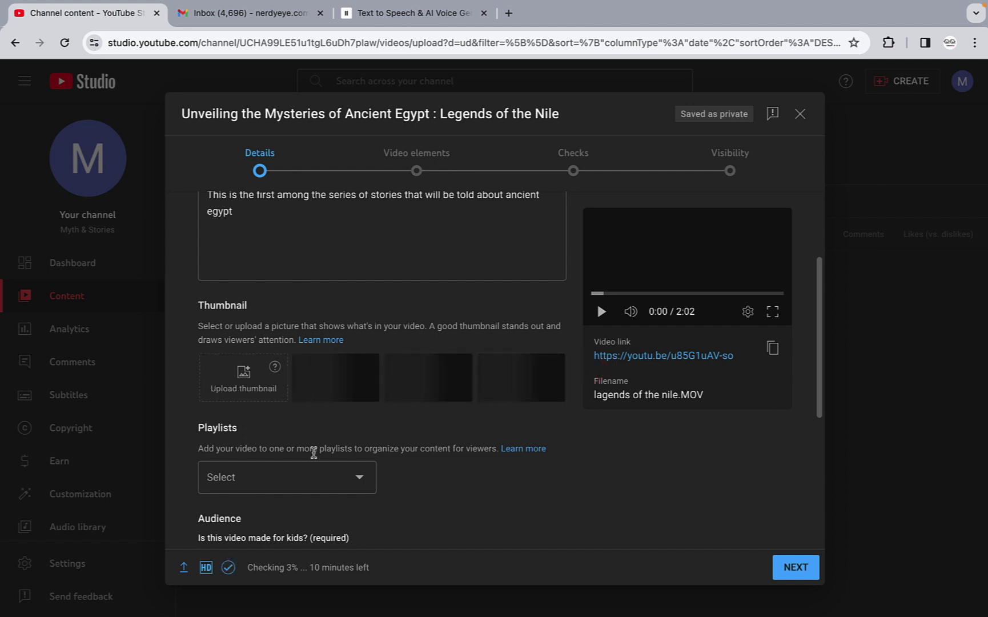
# Check the available playlists for the video and look through the audience settings
pyautogui.scroll(-2, 369, 432)
pyautogui.click(360, 380)
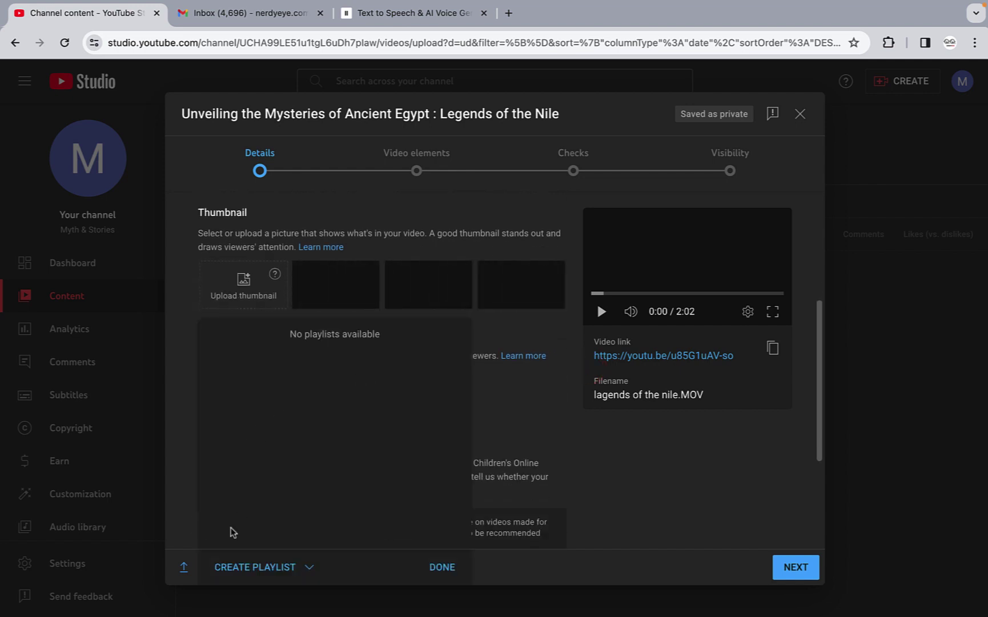
pyautogui.click(447, 574)
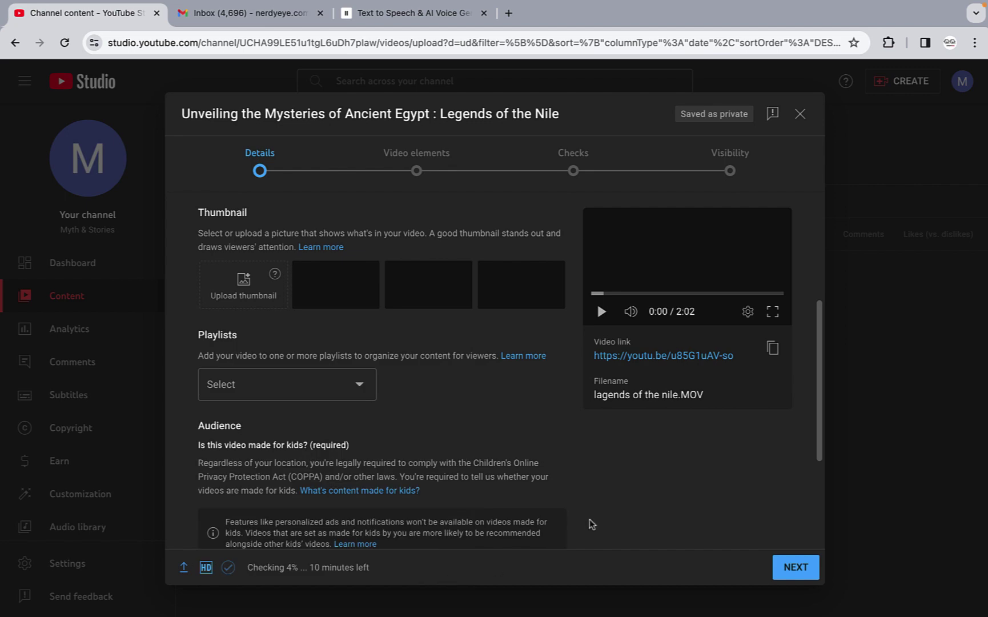
pyautogui.scroll(-2, 591, 522)
pyautogui.scroll(-1, 591, 524)
pyautogui.scroll(6, 591, 524)
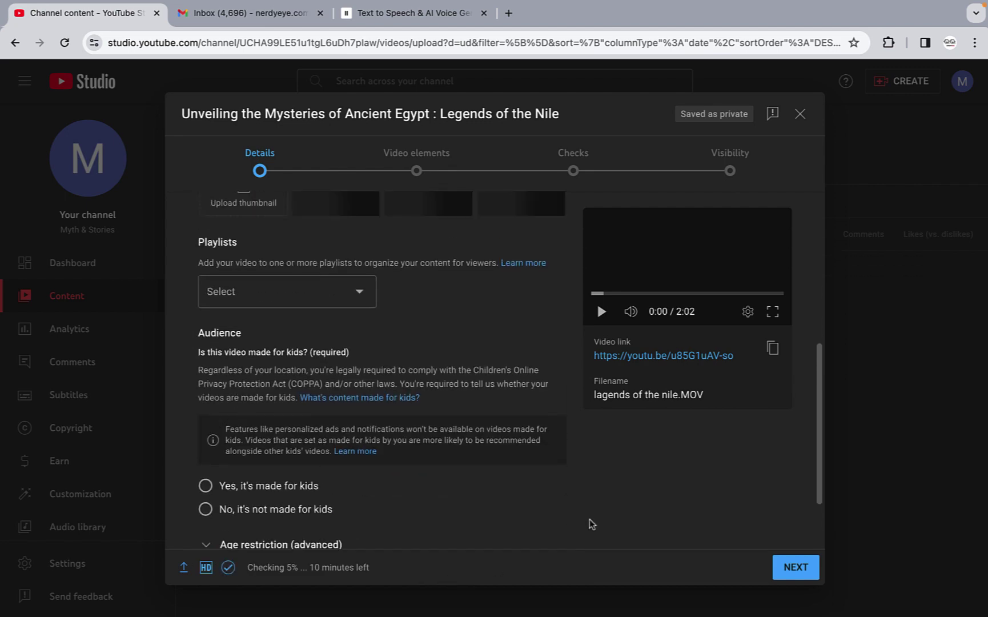